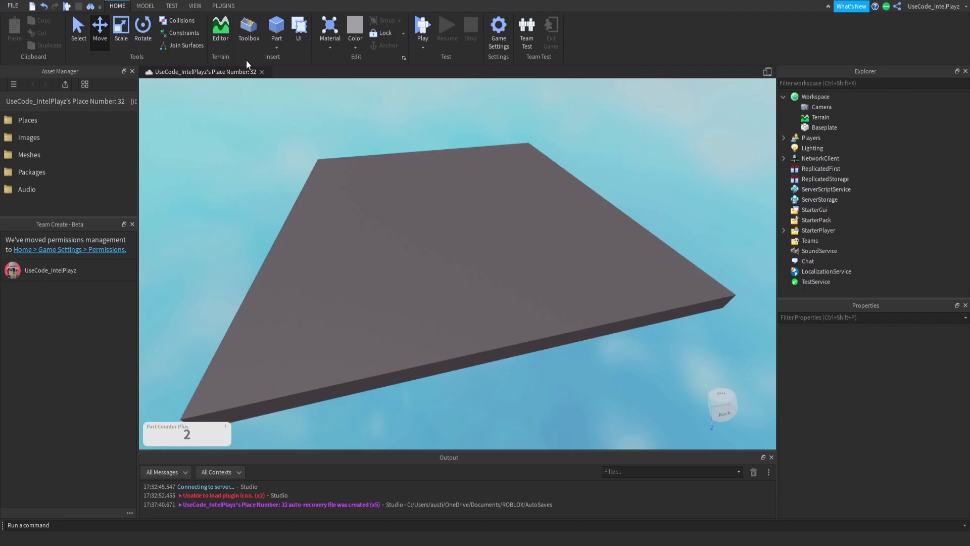
# Step: Load the avatar by username with Load Character as an R6 rig, then frame it
pyautogui.click(223, 6)
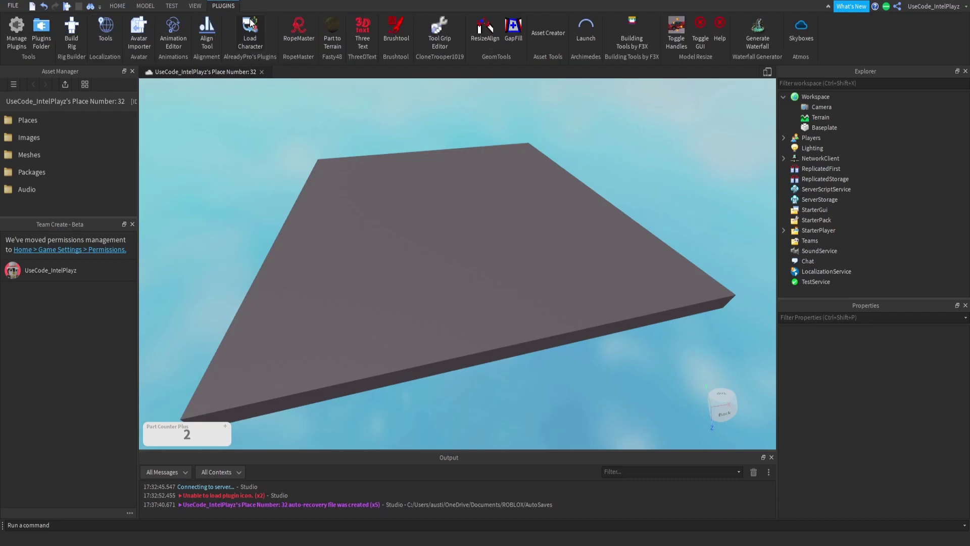
pyautogui.click(249, 34)
pyautogui.click(332, 307)
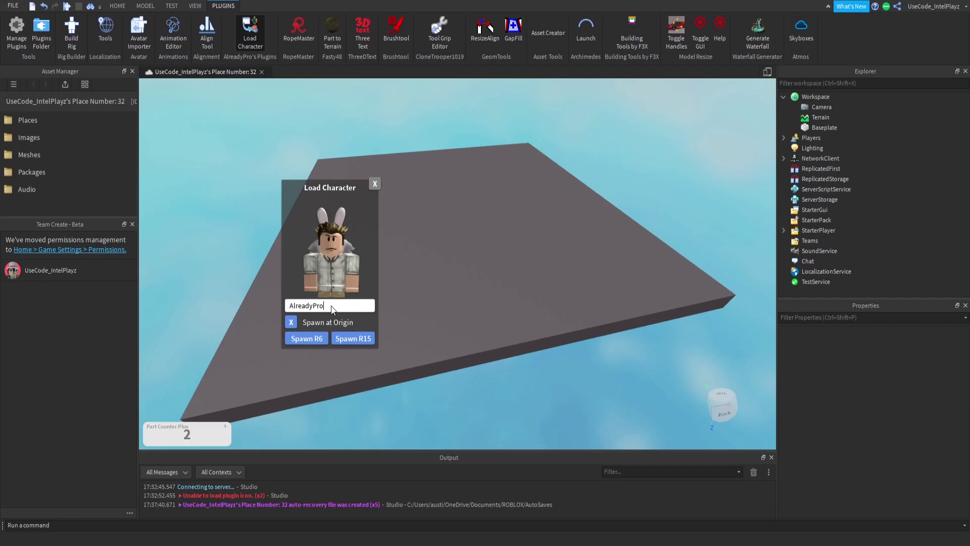
pyautogui.press('BackSpace')
pyautogui.press('BackSpace')
pyautogui.press('BackSpace')
pyautogui.press('BackSpace')
pyautogui.press('BackSpace')
pyautogui.press('BackSpace')
pyautogui.press('BackSpace')
pyautogui.press('BackSpace')
pyautogui.press('BackSpace')
pyautogui.press('BackSpace')
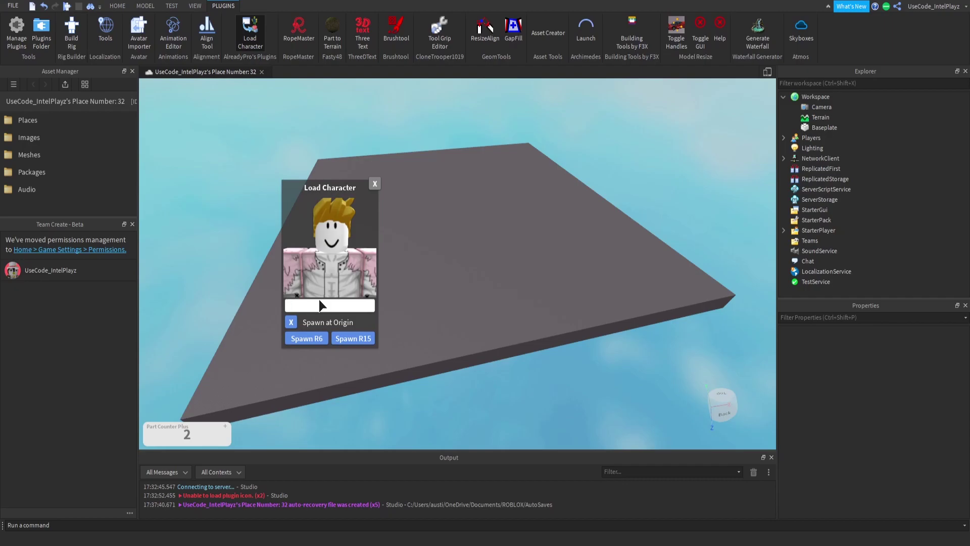
pyautogui.write('jesfgvew')
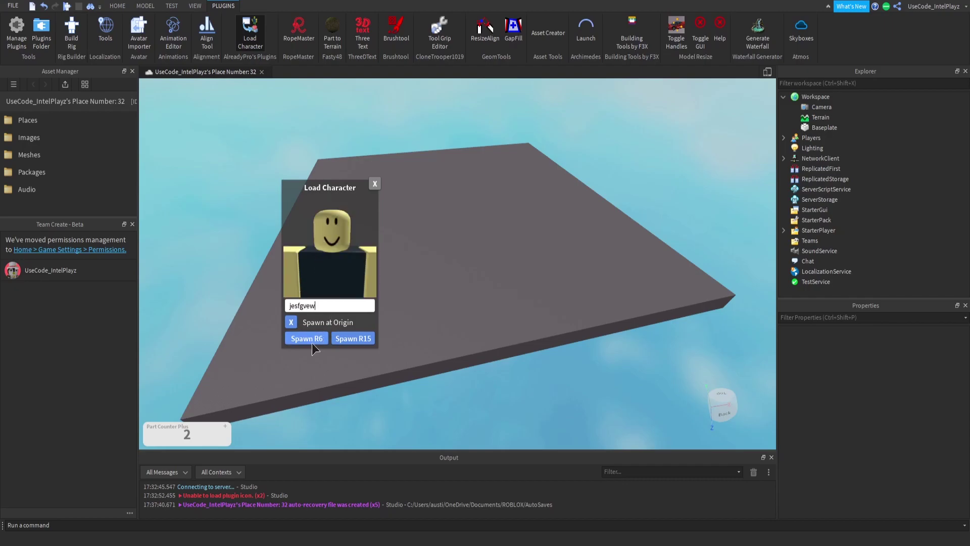
pyautogui.click(313, 339)
pyautogui.click(375, 184)
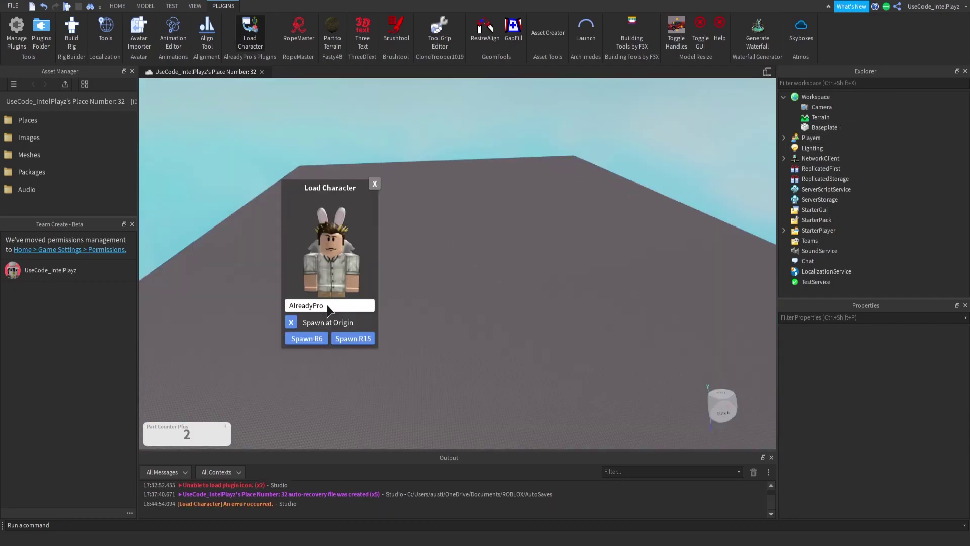
pyautogui.click(375, 184)
pyautogui.press('f')
pyautogui.moveTo(504, 236); pyautogui.dragTo(505, 236, button='right')
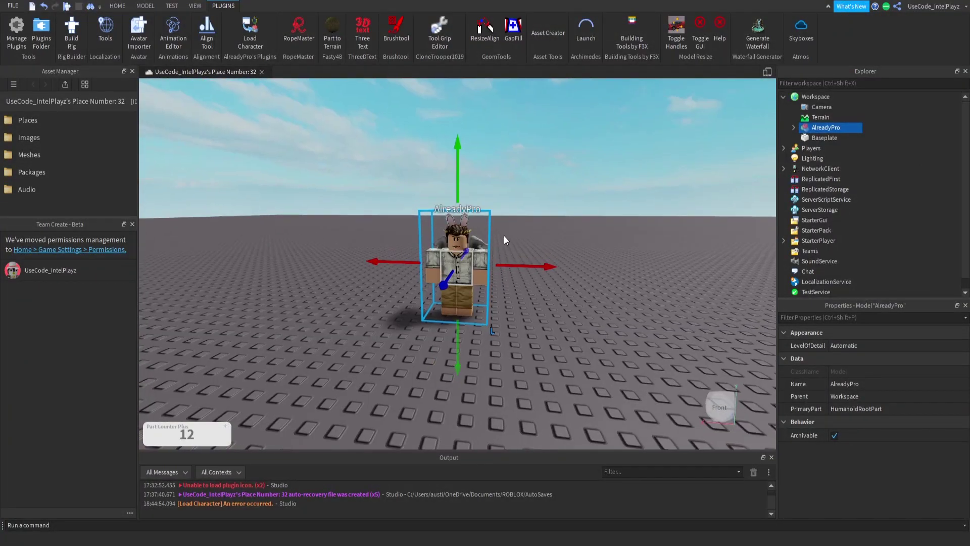
pyautogui.scroll(8, 504, 236)
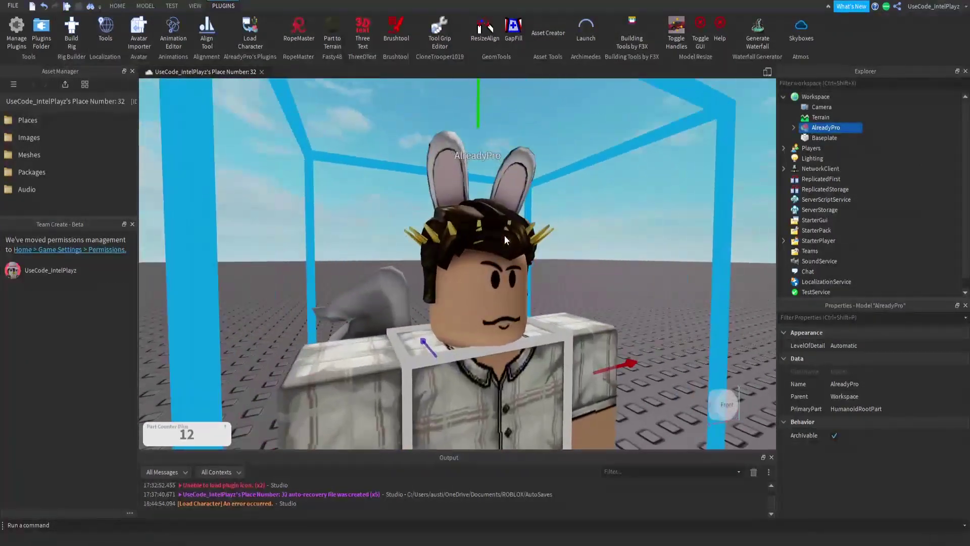
pyautogui.scroll(-6, 505, 235)
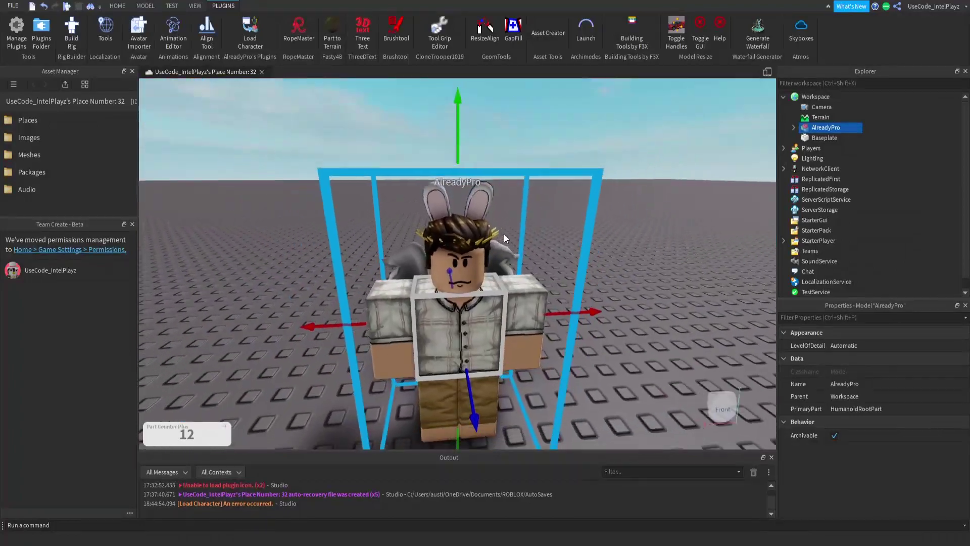
pyautogui.moveTo(552, 219); pyautogui.dragTo(485, 244, button='right')
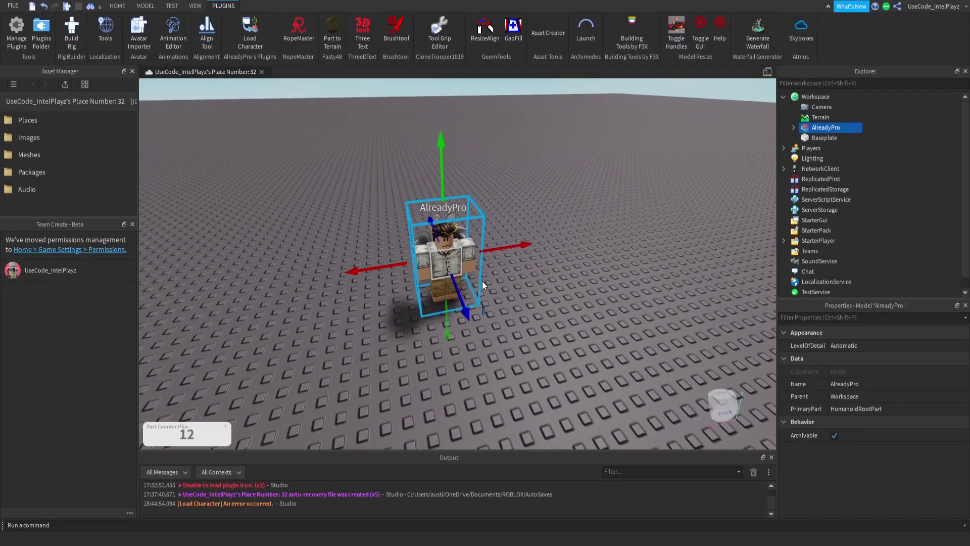
pyautogui.scroll(-10, 482, 281)
pyautogui.moveTo(482, 281); pyautogui.dragTo(483, 281, button='right')
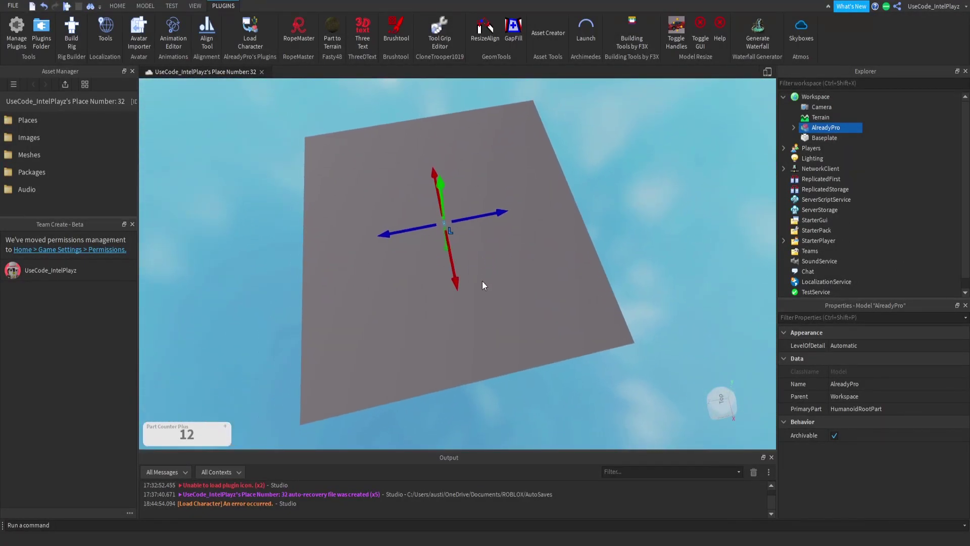
pyautogui.scroll(6, 482, 281)
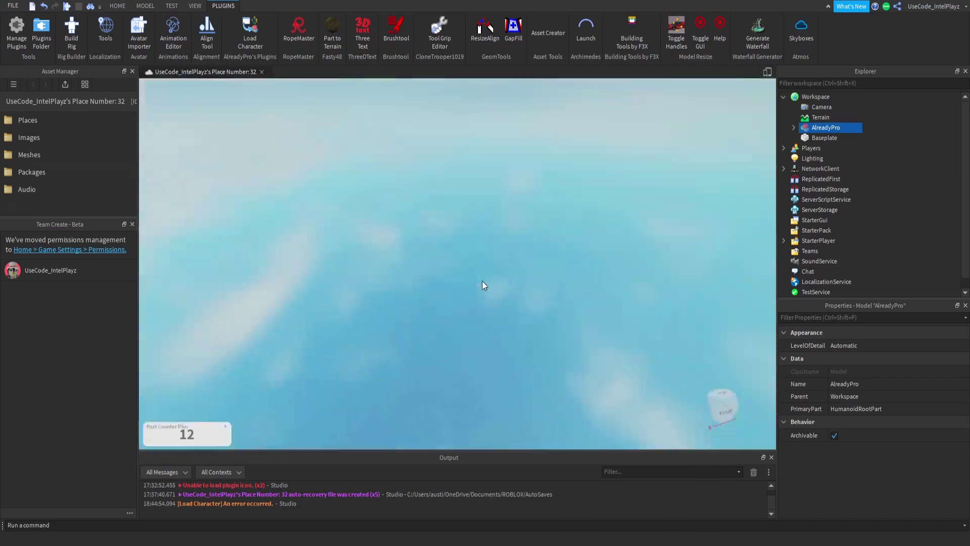
pyautogui.press('f')
pyautogui.scroll(5, 482, 281)
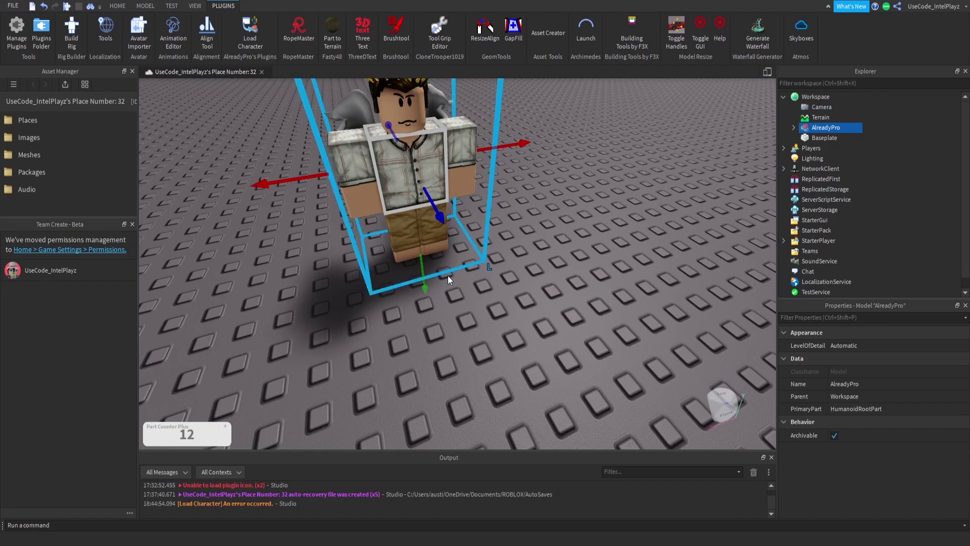
pyautogui.scroll(-10, 481, 274)
# Step: Insert a temporary part at position 0, 0, 0, frame it, then delete it
pyautogui.click(117, 5)
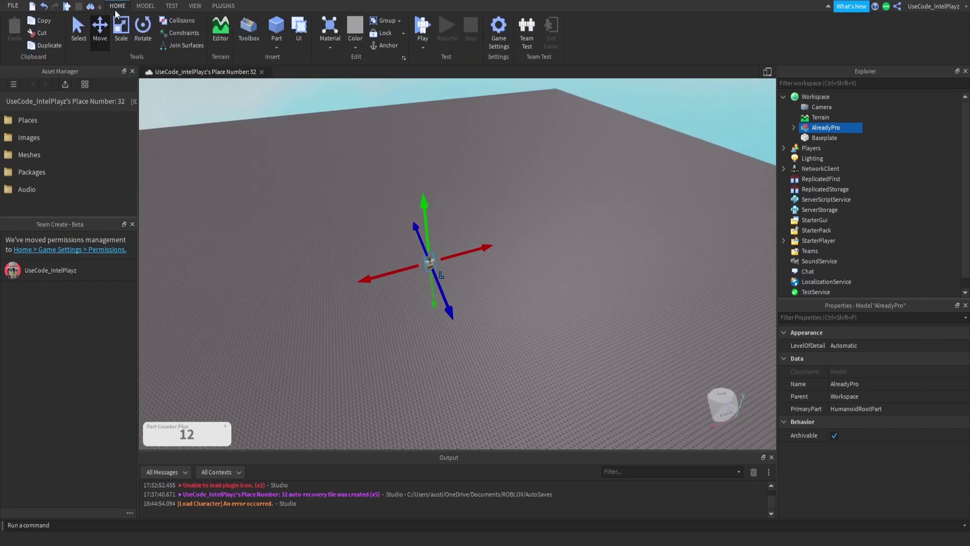
pyautogui.click(283, 34)
pyautogui.scroll(-1, 899, 399)
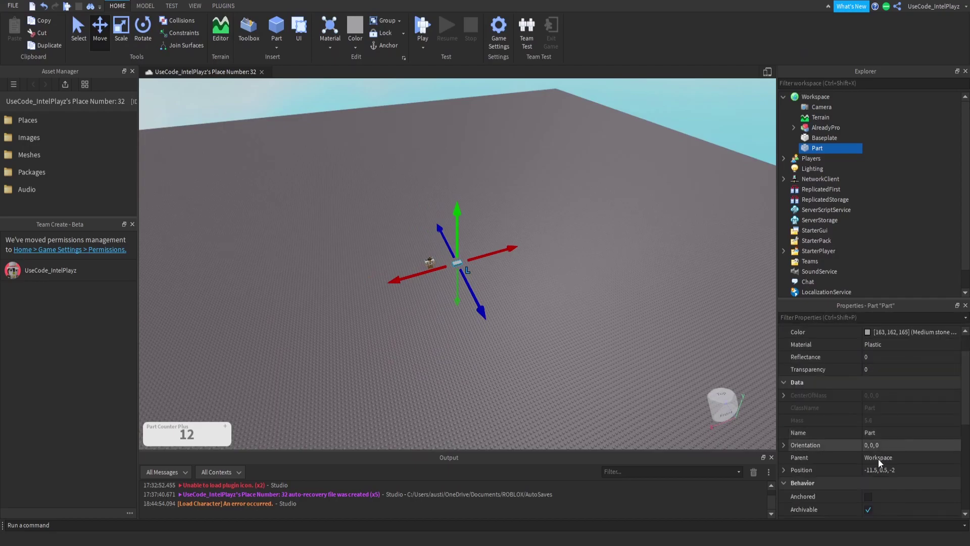
pyautogui.click(890, 469)
pyautogui.write('1')
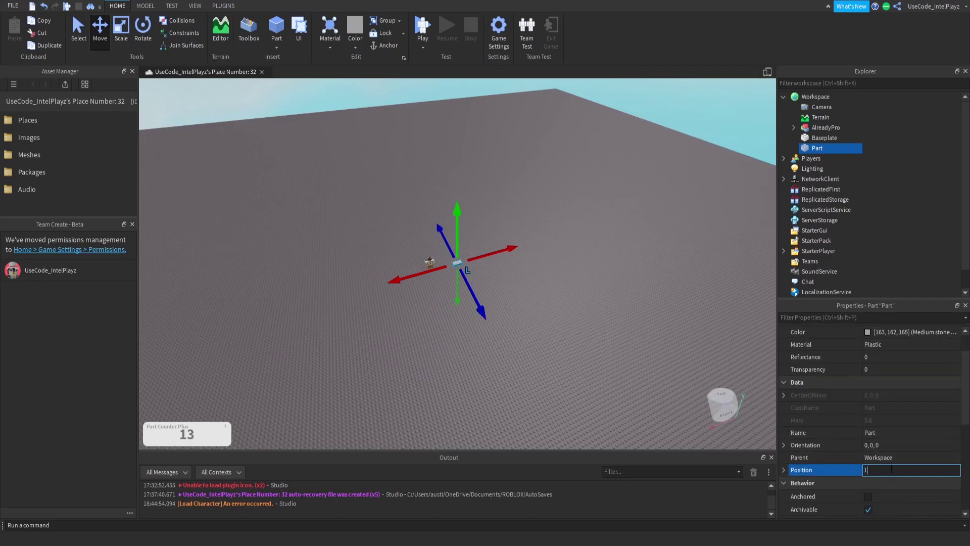
pyautogui.press('BackSpace')
pyautogui.write('0, 0, 0')
pyautogui.press('Return')
pyautogui.press('f')
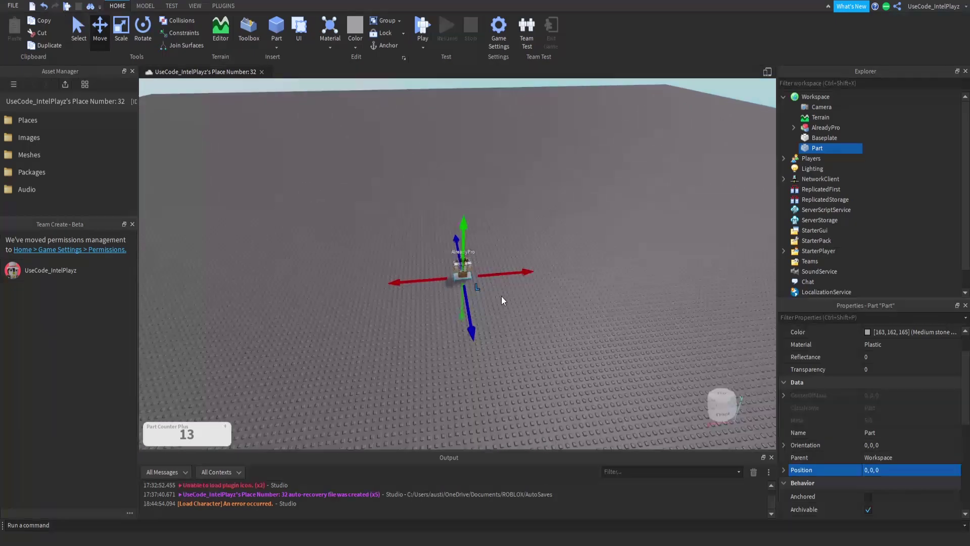
pyautogui.press('Delete')
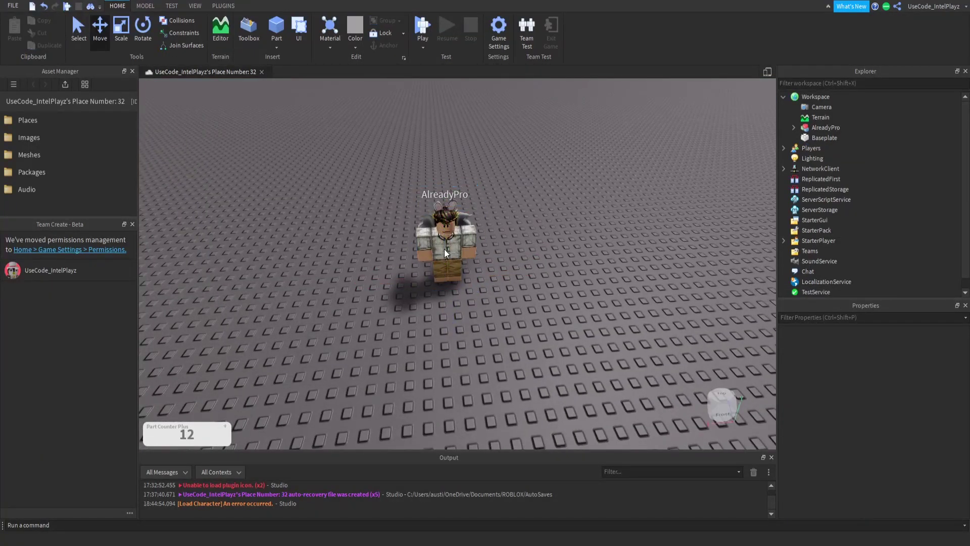
# Step: Export the selected avatar model with Export Selection
pyautogui.click(457, 263)
pyautogui.rightClick(816, 129)
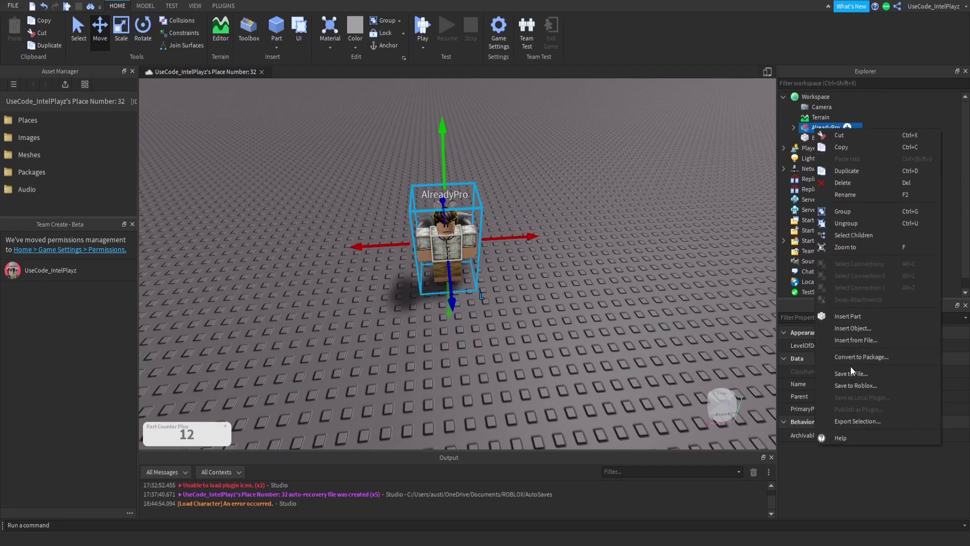
pyautogui.click(859, 421)
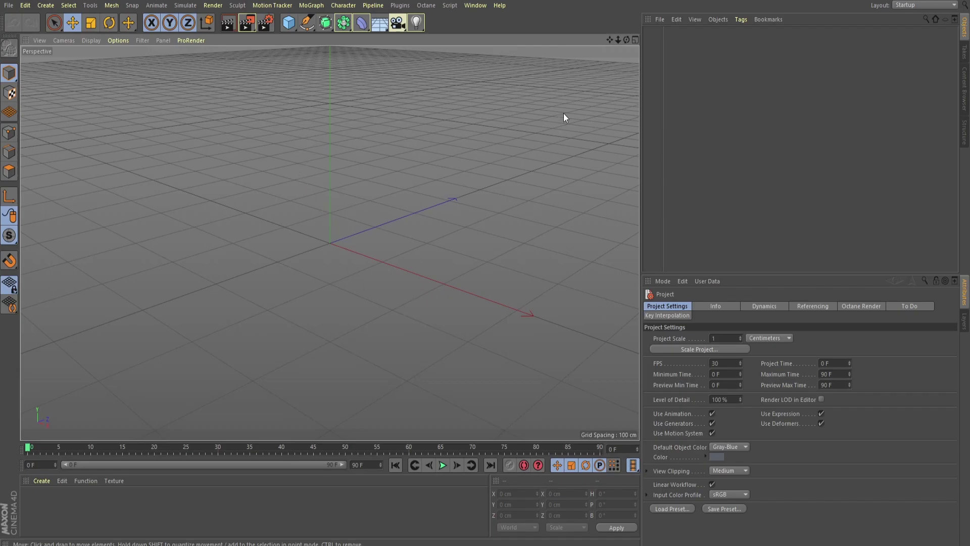
# Step: Merge the exported avatar OBJ into the scene with an import scale of 100
pyautogui.moveTo(641, 157); pyautogui.dragTo(724, 175)
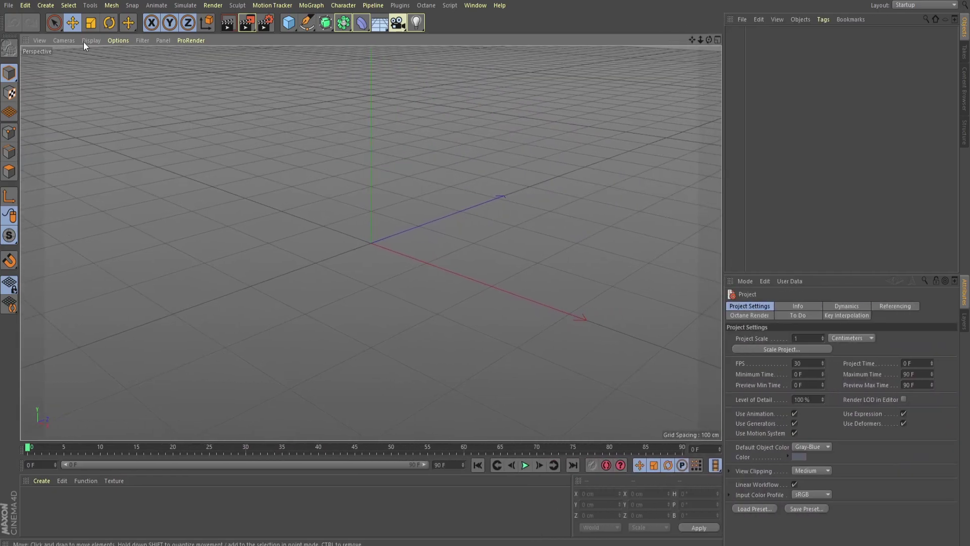
pyautogui.click(9, 5)
pyautogui.click(29, 43)
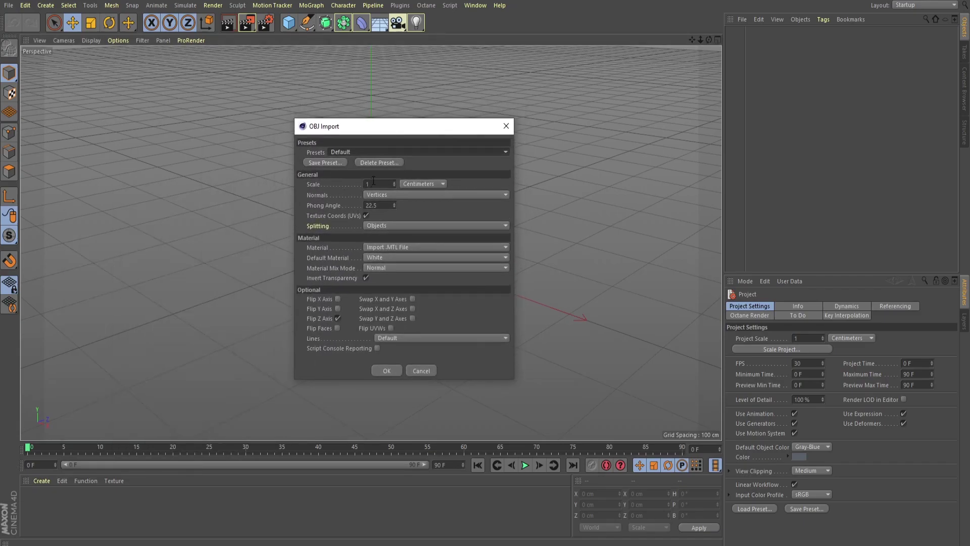
pyautogui.click(374, 182)
pyautogui.write('100')
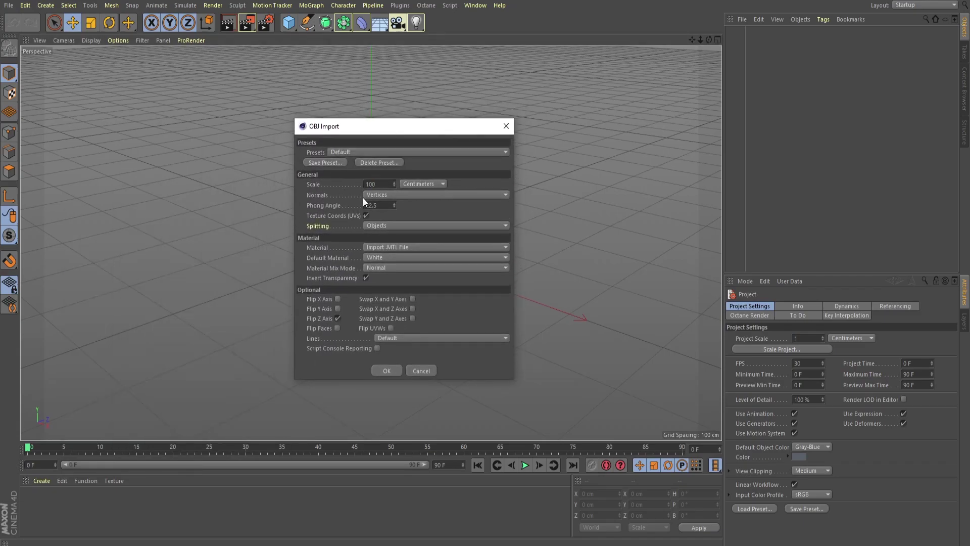
pyautogui.click(385, 370)
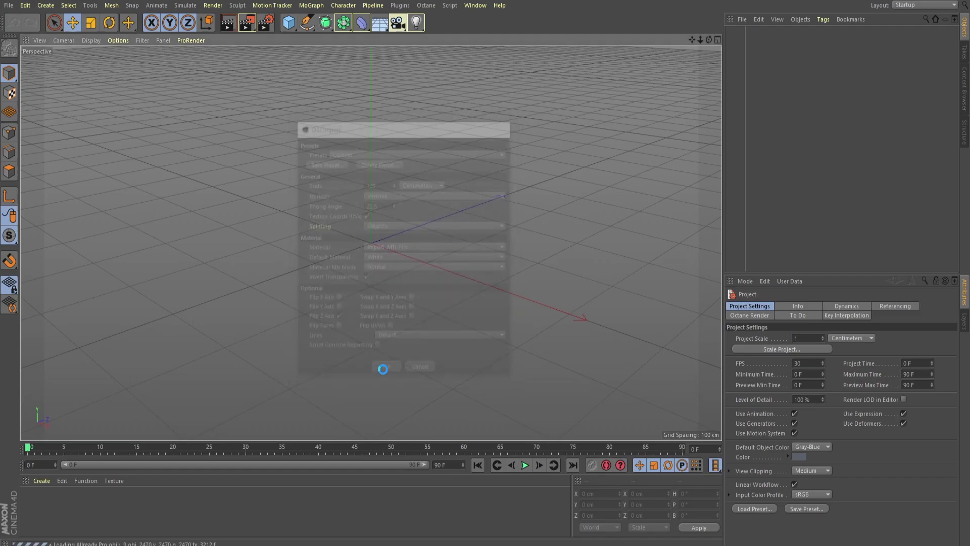
# Step: Turn off Transparency, Reflectance and Alpha on the avatar's material
pyautogui.scroll(-6, 378, 286)
pyautogui.scroll(8, 405, 141)
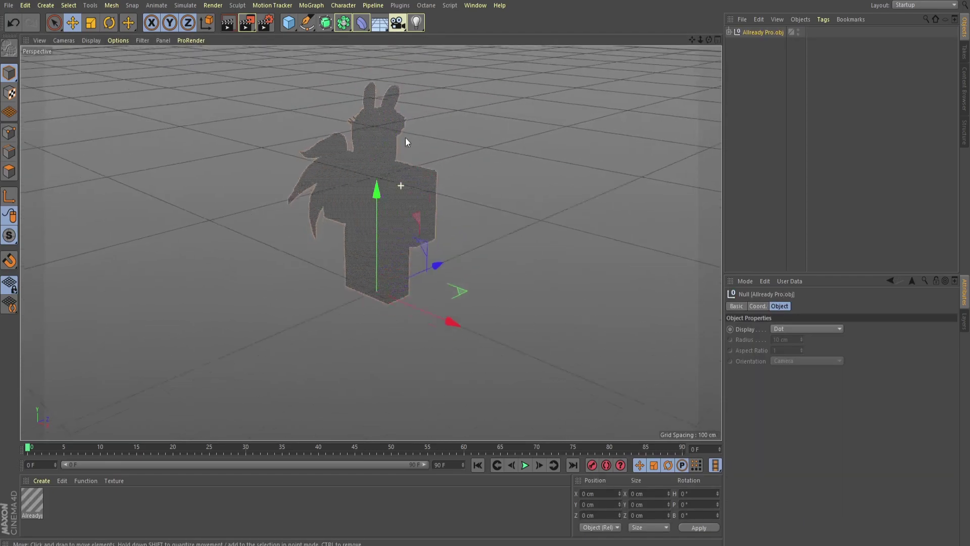
pyautogui.moveTo(709, 40); pyautogui.dragTo(336, 243)
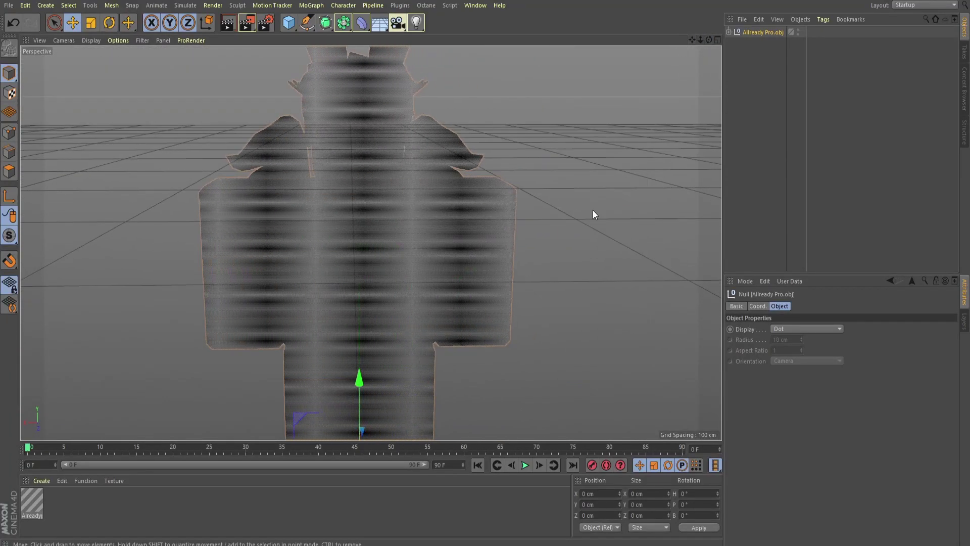
pyautogui.click(41, 501)
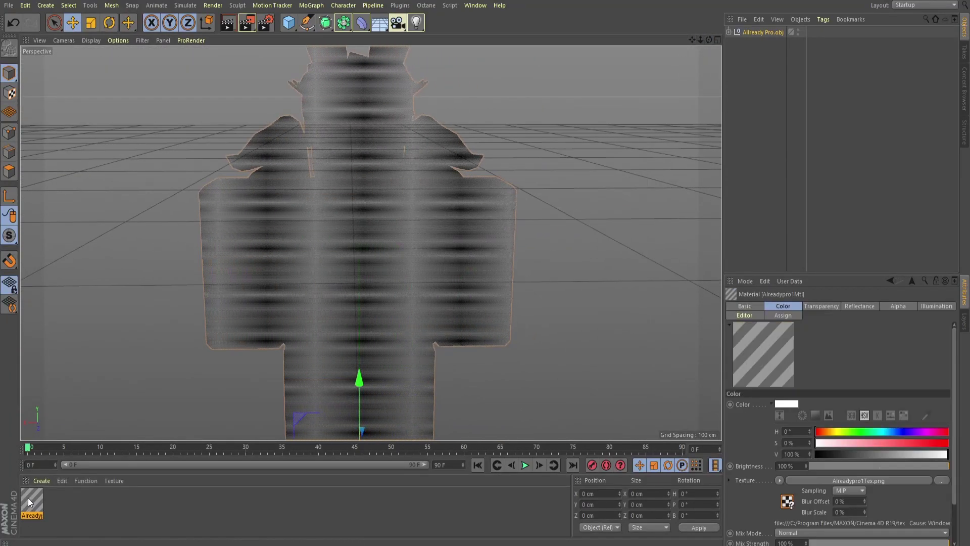
pyautogui.doubleClick(28, 502)
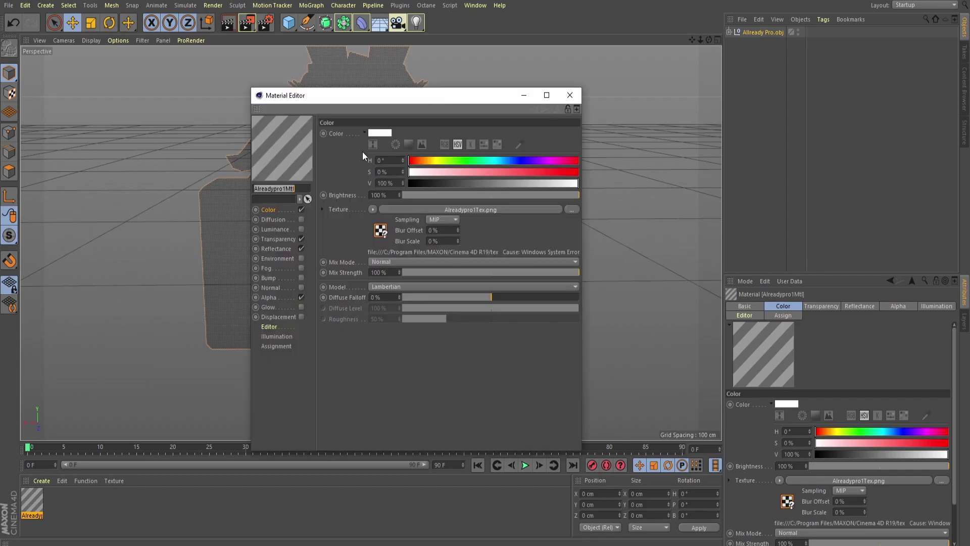
pyautogui.click(301, 238)
pyautogui.click(302, 249)
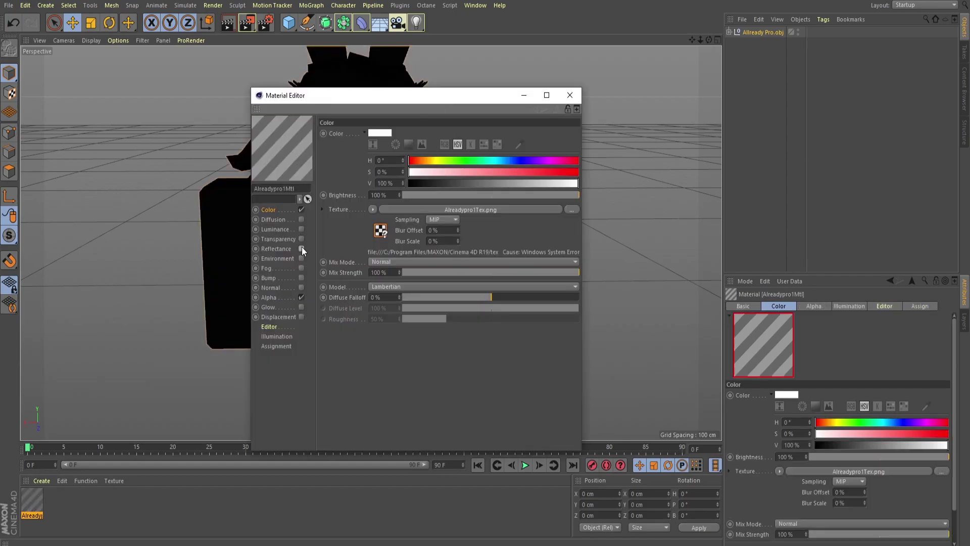
pyautogui.click(301, 298)
pyautogui.moveTo(405, 99); pyautogui.dragTo(649, 110)
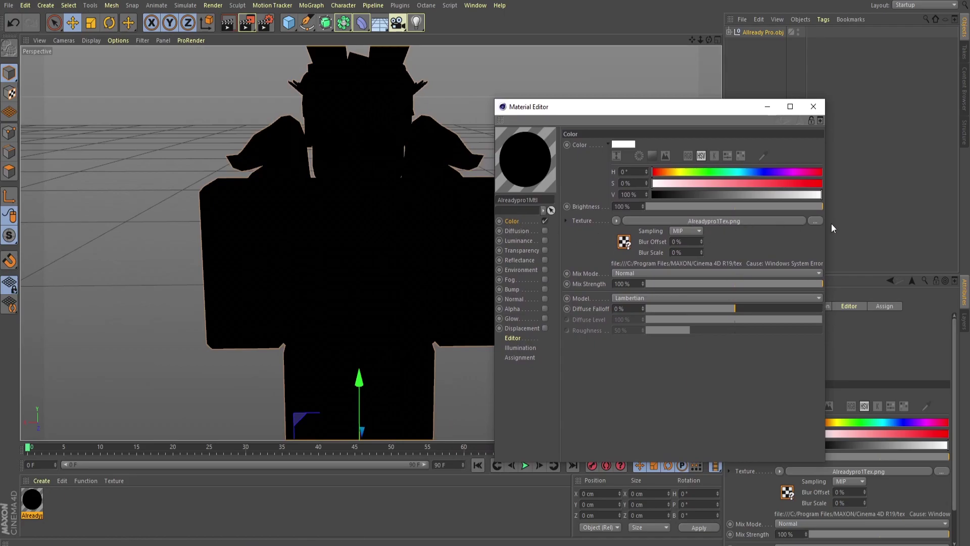
# Step: Reload the Color texture, copying it into the project folder
pyautogui.click(815, 221)
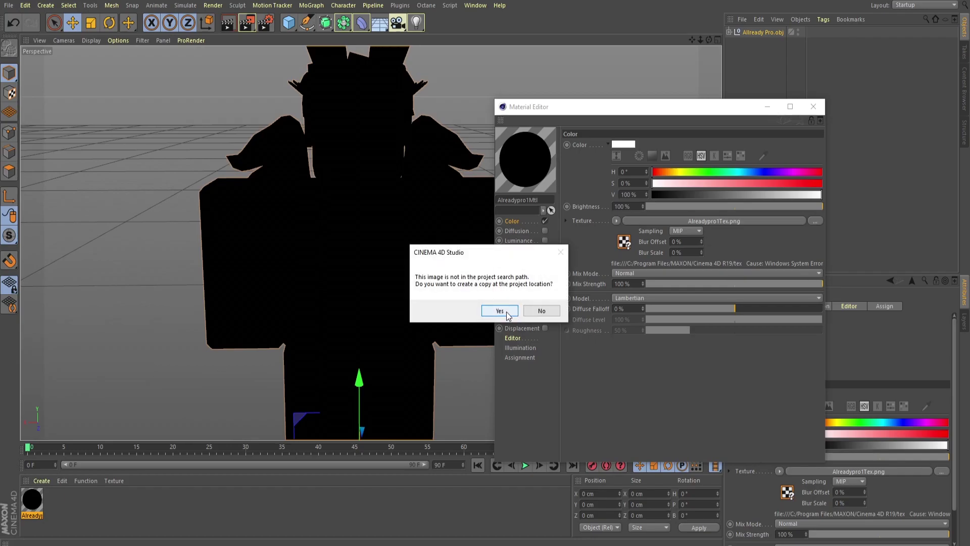
pyautogui.click(499, 311)
pyautogui.click(813, 106)
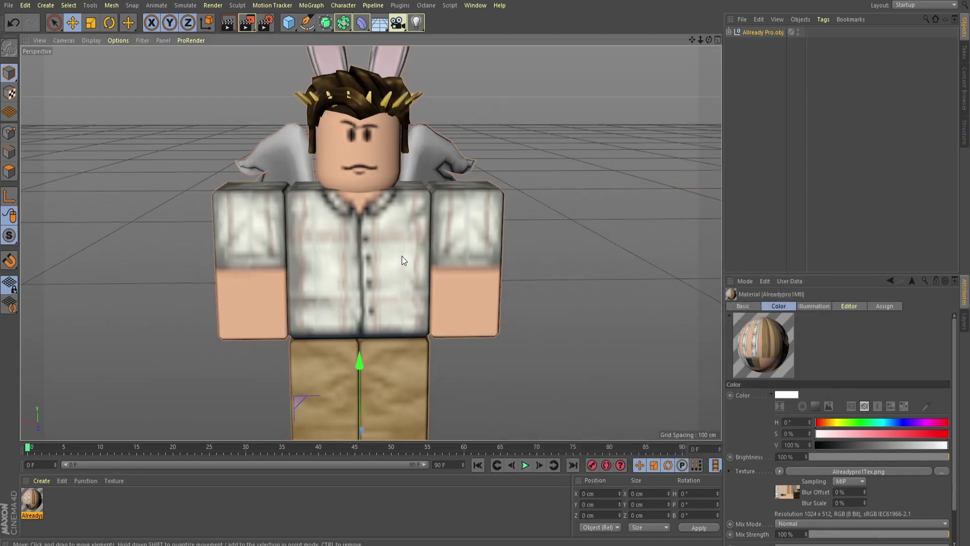
# Step: Maximise the Perspective view and orbit to face the avatar's front
pyautogui.middleClick(386, 199)
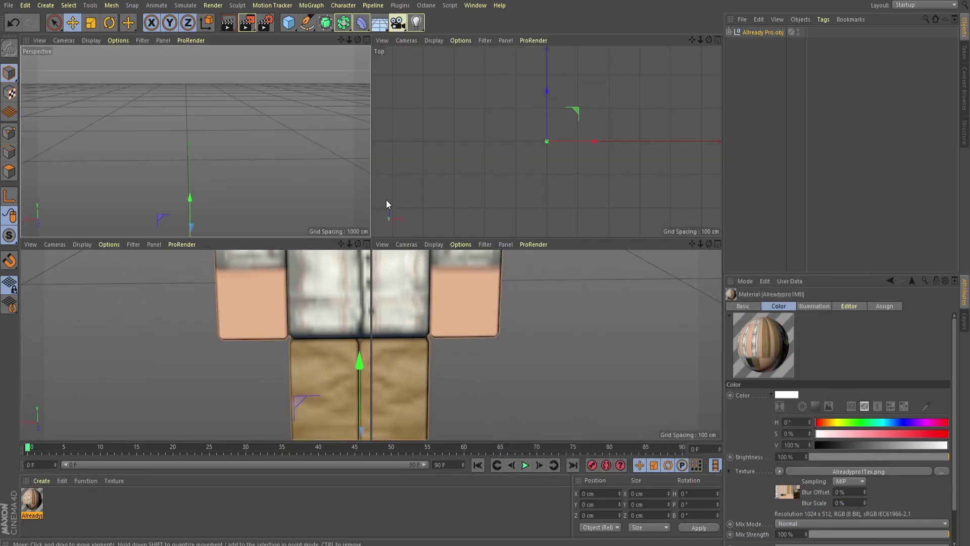
pyautogui.middleClick(298, 141)
pyautogui.moveTo(709, 39)
pyautogui.mouseDown()
pyautogui.moveTo(743, 55)
pyautogui.moveTo(712, 48)
pyautogui.mouseUp()
pyautogui.moveTo(371, 243); pyautogui.dragTo(393, 248)
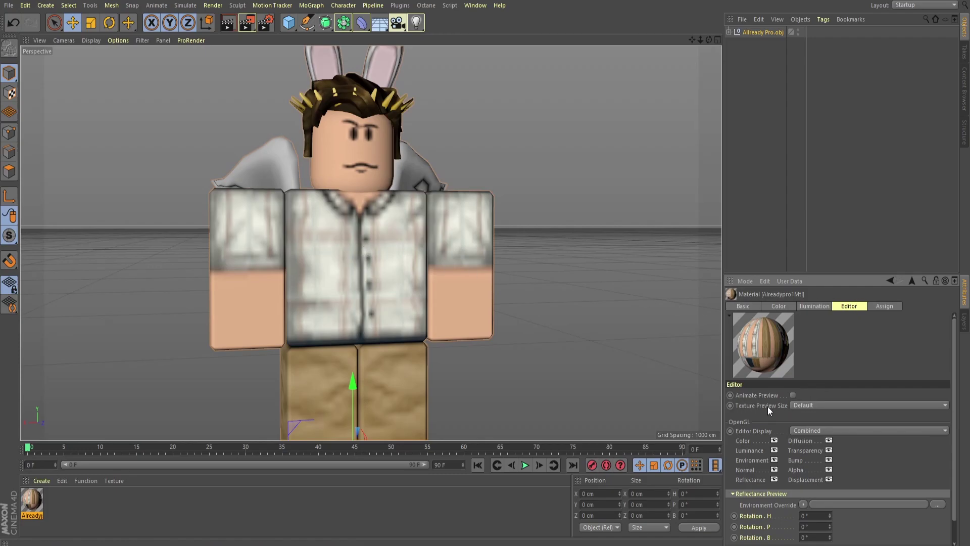
# Step: Set the material's Texture Preview Size to No Scaling and centre the whole avatar
pyautogui.click(806, 405)
pyautogui.click(815, 426)
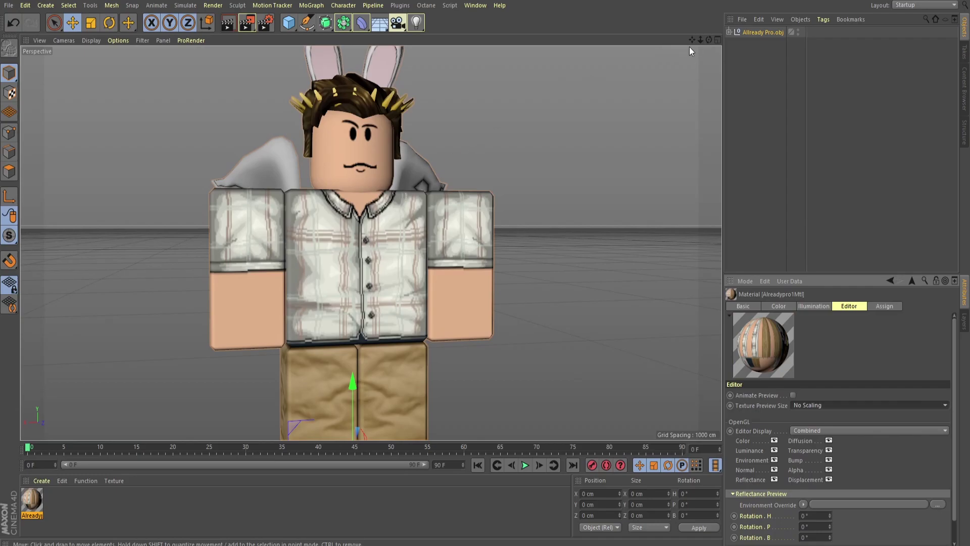
pyautogui.moveTo(700, 40); pyautogui.dragTo(672, 59)
pyautogui.scroll(-3, 406, 228)
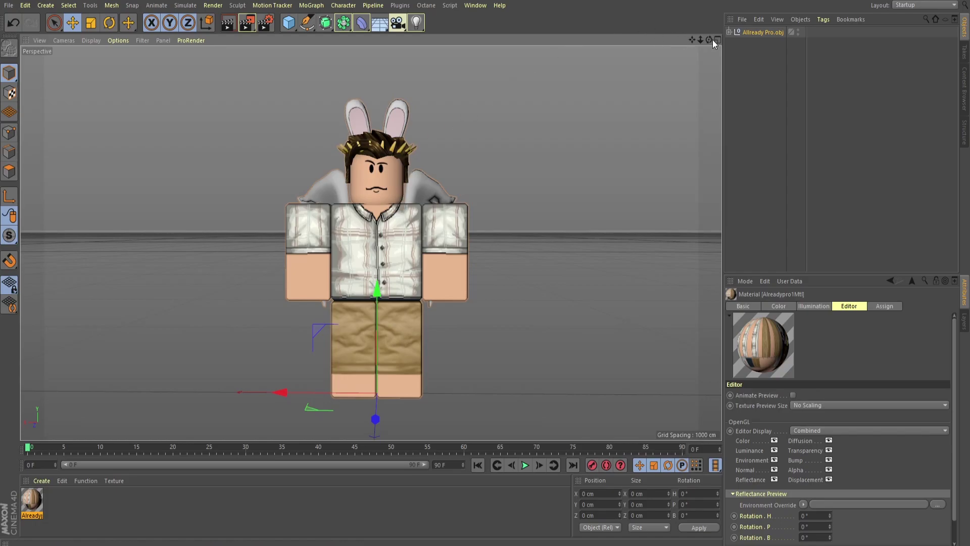
# Step: Tilt the first arm outward and lower it against the shoulder
pyautogui.moveTo(709, 40); pyautogui.dragTo(556, 57)
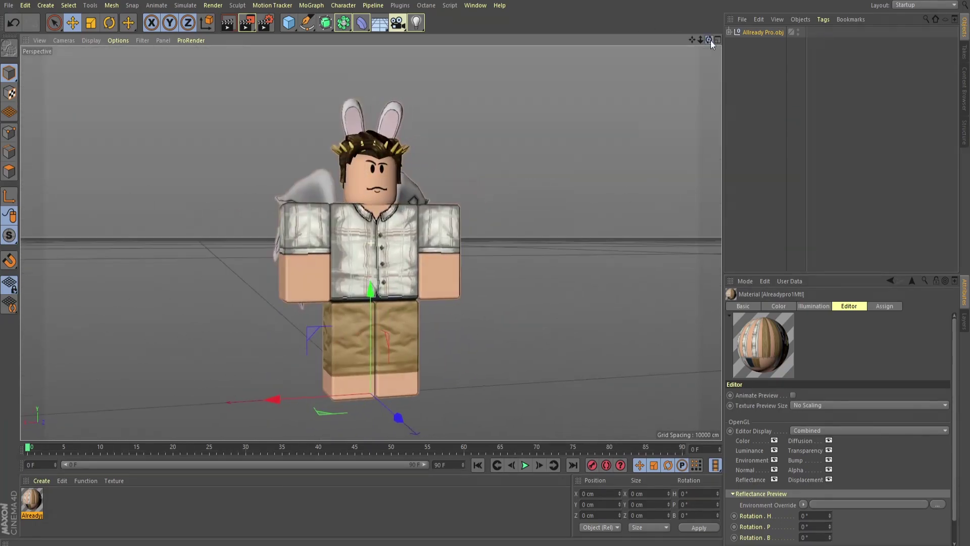
pyautogui.click(302, 227)
pyautogui.click(109, 22)
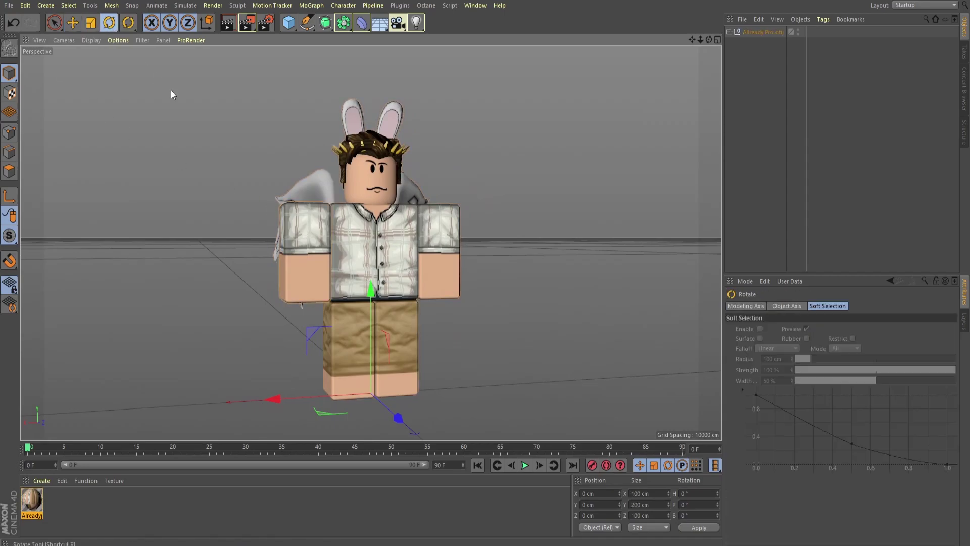
pyautogui.moveTo(358, 335); pyautogui.dragTo(344, 316)
pyautogui.click(73, 22)
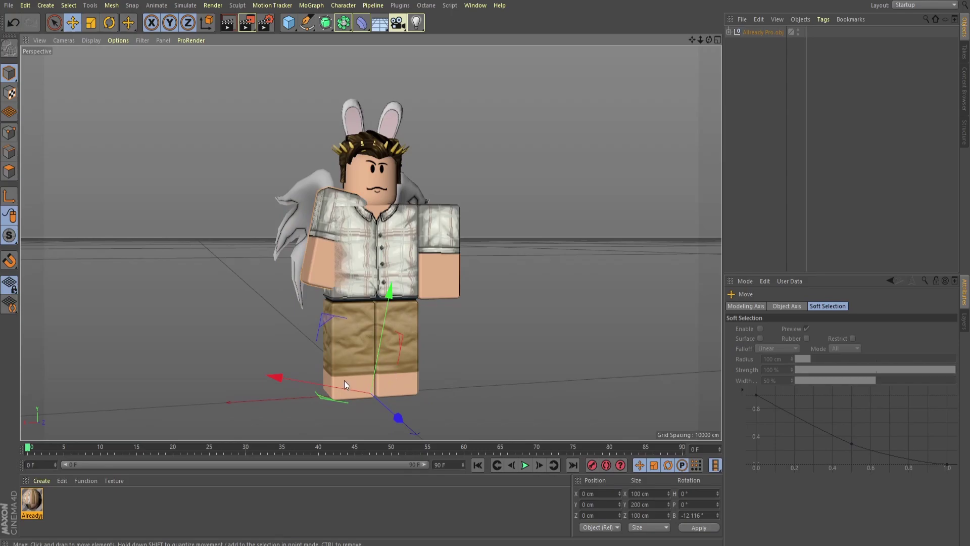
pyautogui.moveTo(329, 385); pyautogui.dragTo(349, 356)
pyautogui.moveTo(368, 299); pyautogui.dragTo(355, 314)
pyautogui.moveTo(265, 384); pyautogui.dragTo(247, 381)
# Step: Tilt the other arm slightly outward and lower it against its shoulder
pyautogui.click(437, 234)
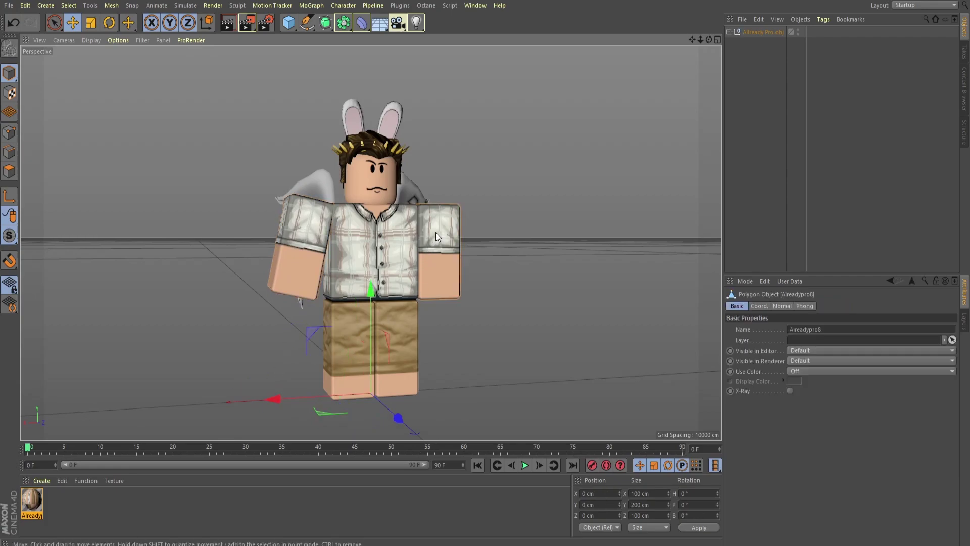
pyautogui.click(110, 23)
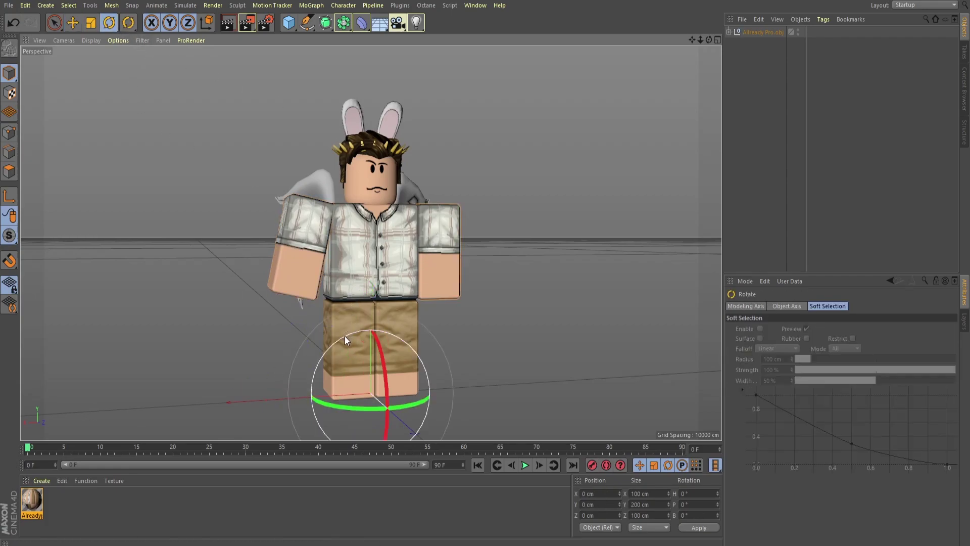
pyautogui.moveTo(345, 336); pyautogui.dragTo(348, 356)
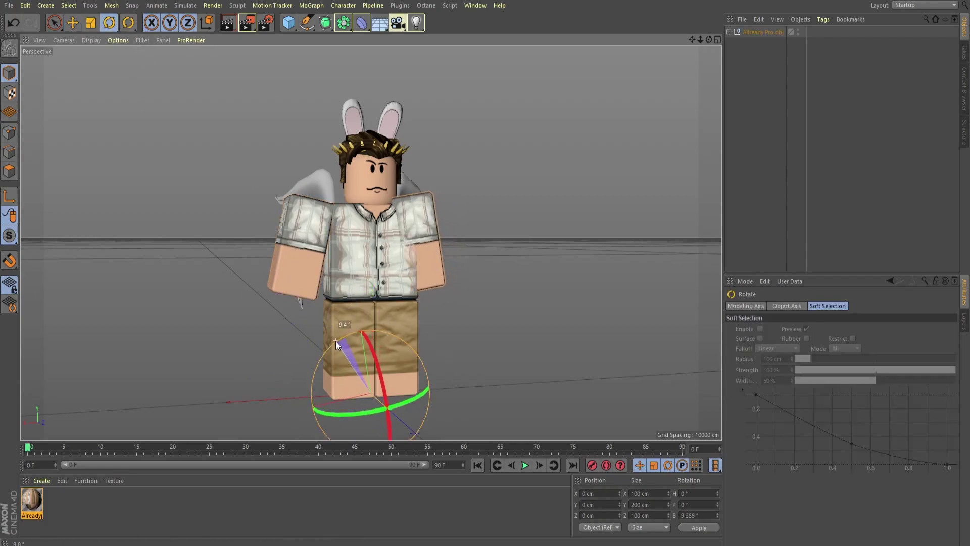
pyautogui.click(73, 23)
pyautogui.moveTo(333, 401); pyautogui.dragTo(347, 396)
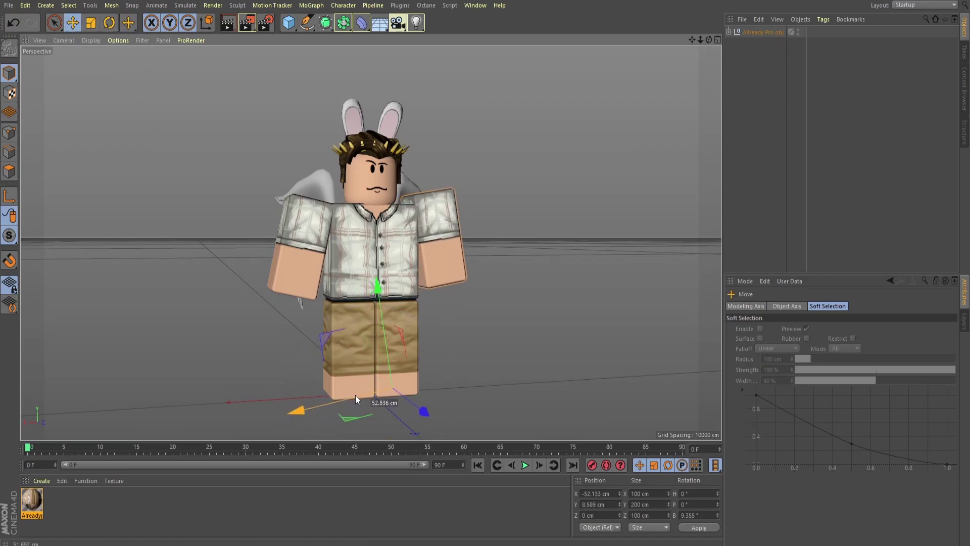
pyautogui.moveTo(372, 292); pyautogui.dragTo(378, 298)
pyautogui.moveTo(709, 40)
pyautogui.mouseDown()
pyautogui.moveTo(717, 47)
pyautogui.moveTo(709, 47)
pyautogui.mouseUp()
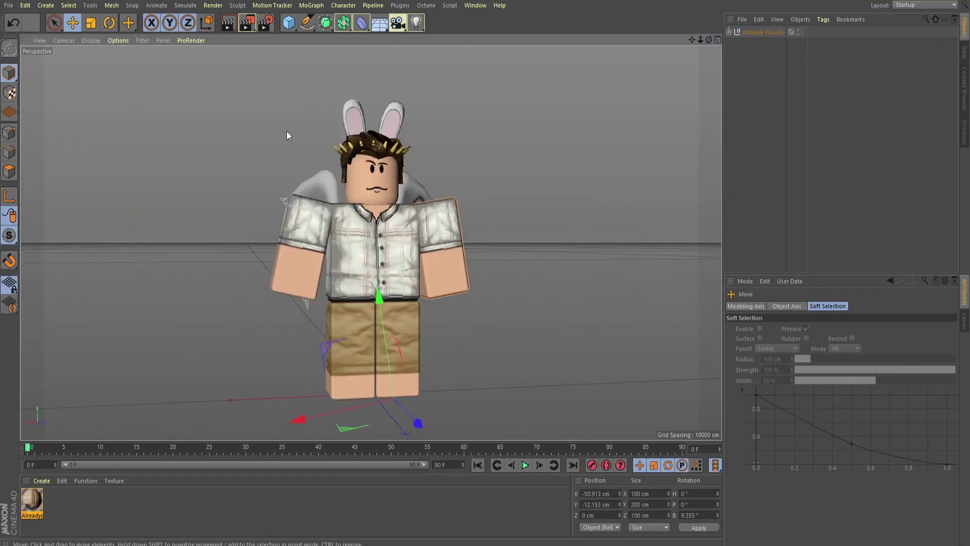
# Step: Set the output resolution to 1000 × 1000 pixels and choose Octane Renderer
pyautogui.click(269, 23)
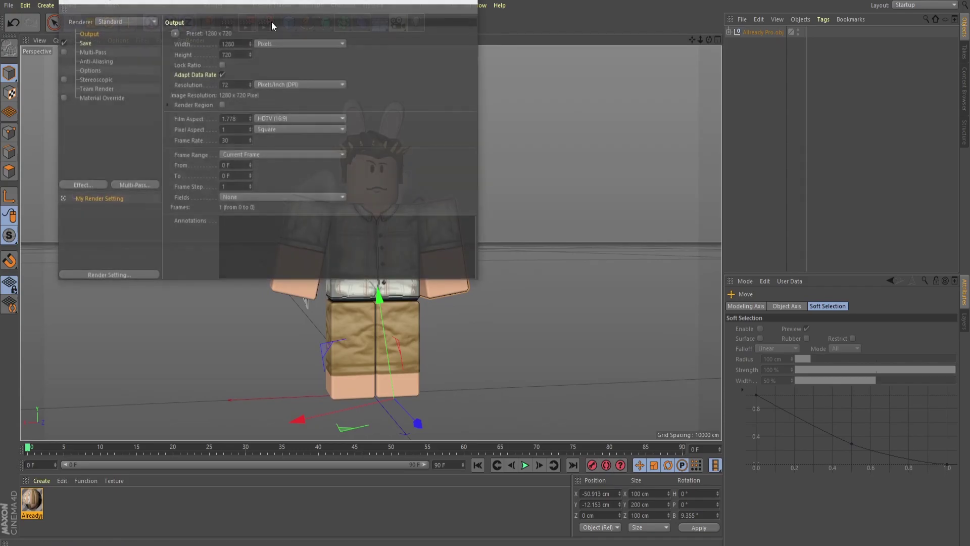
pyautogui.moveTo(375, 68); pyautogui.dragTo(539, 76)
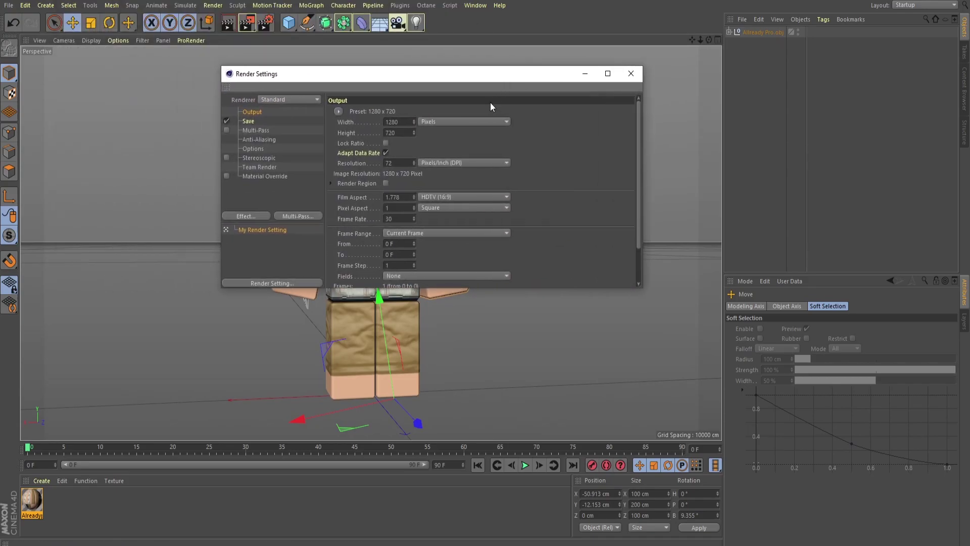
pyautogui.moveTo(563, 288); pyautogui.dragTo(563, 355)
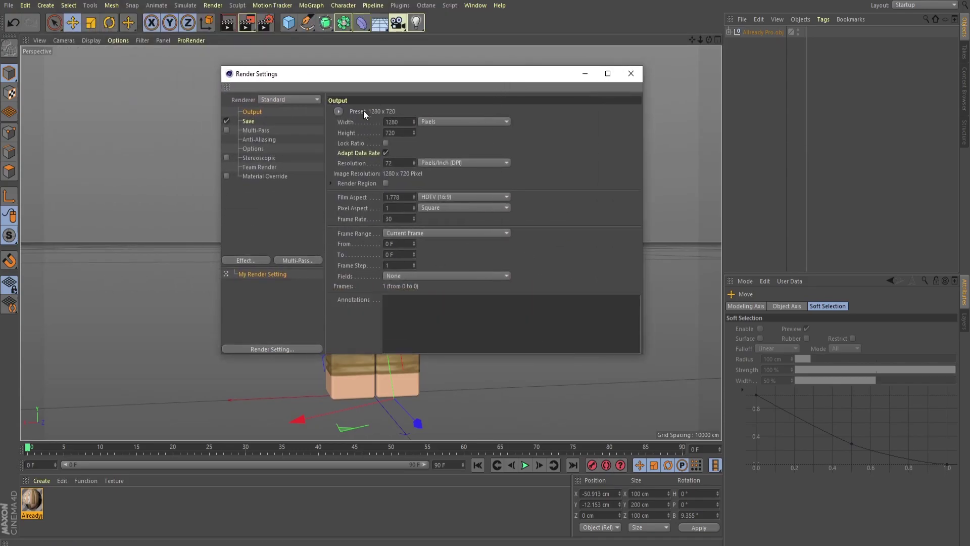
pyautogui.doubleClick(397, 122)
pyautogui.write('1000')
pyautogui.press('Tab')
pyautogui.press('BackSpace')
pyautogui.write('1000')
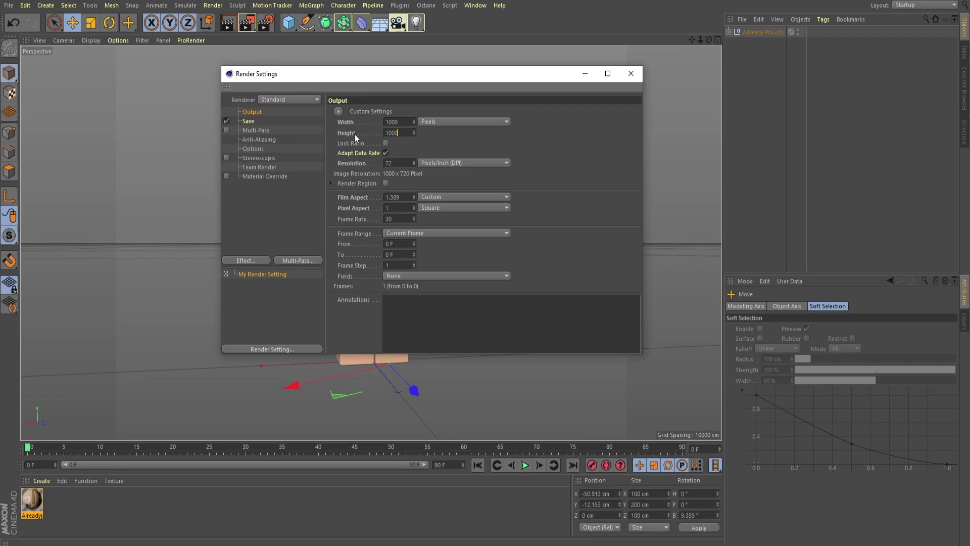
pyautogui.press('Return')
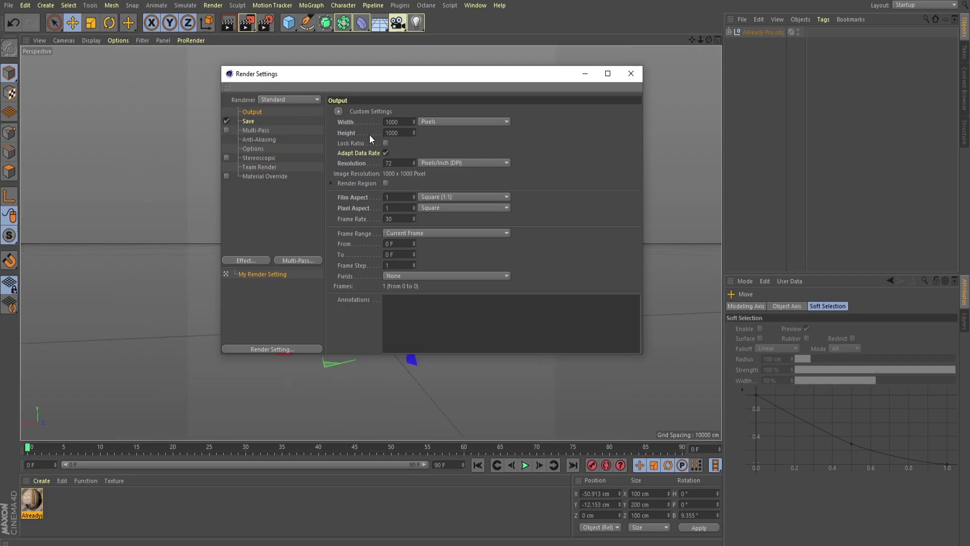
pyautogui.click(281, 100)
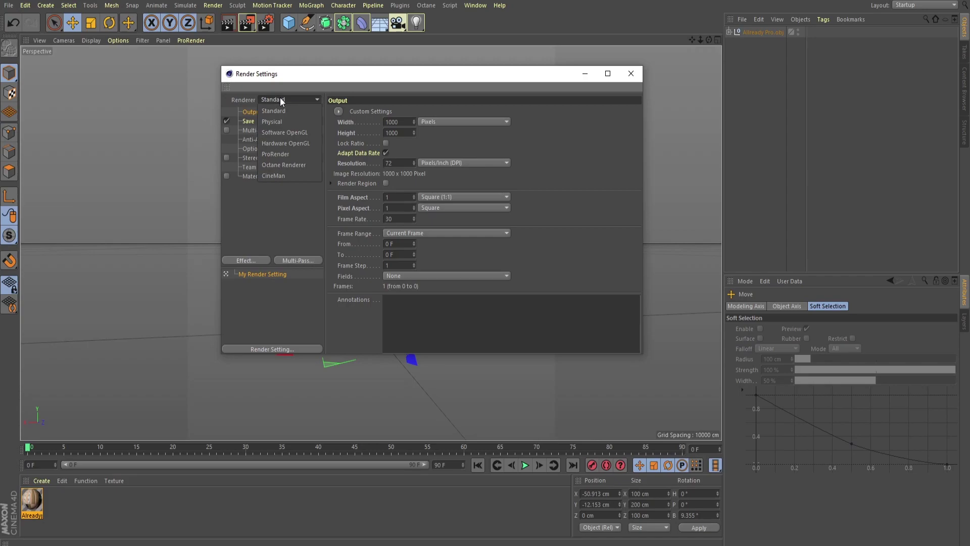
pyautogui.click(283, 165)
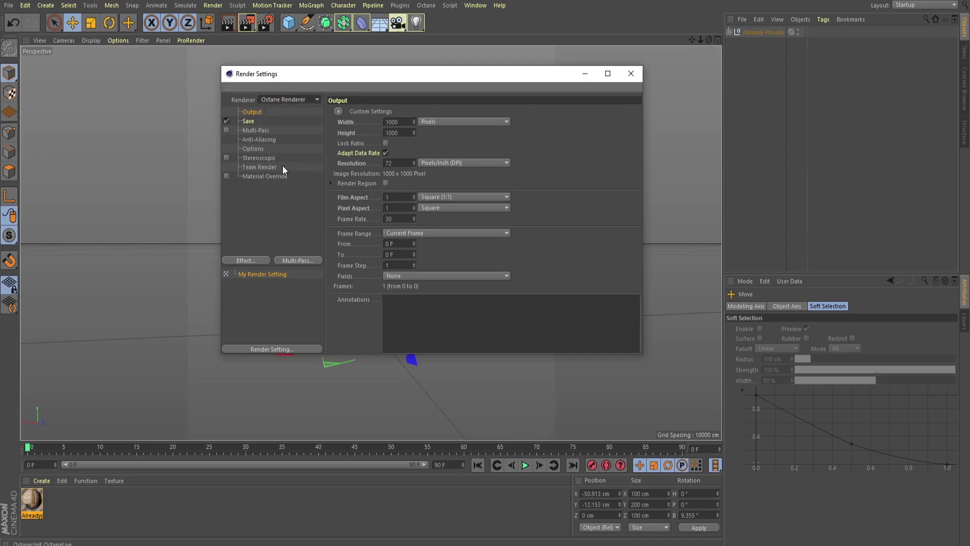
# Step: Save renders as PNG with Alpha Channel enabled
pyautogui.click(249, 122)
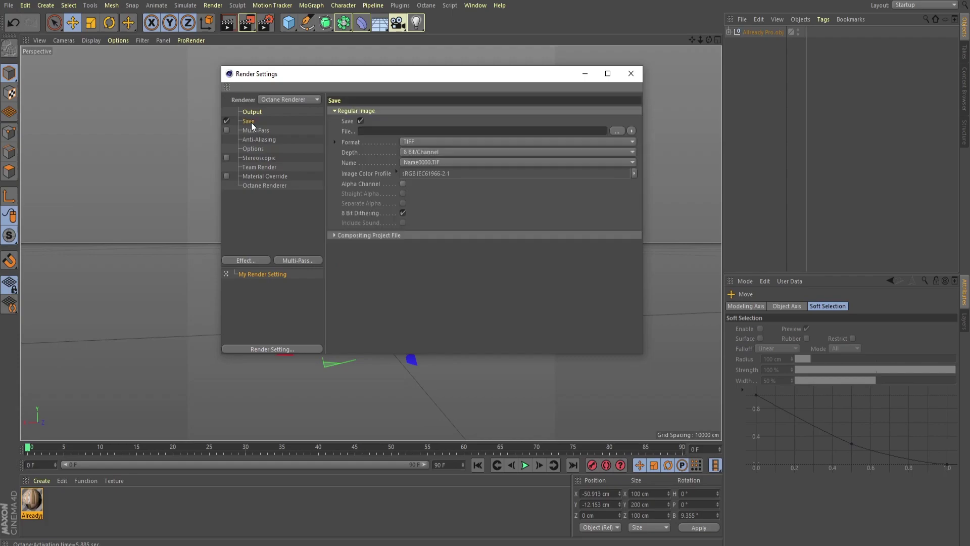
pyautogui.click(424, 141)
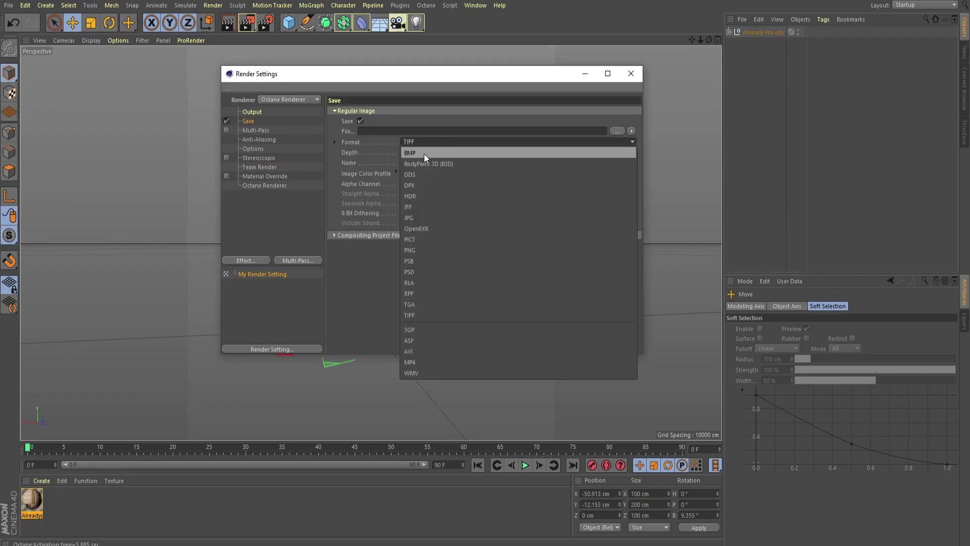
pyautogui.click(410, 250)
pyautogui.click(403, 184)
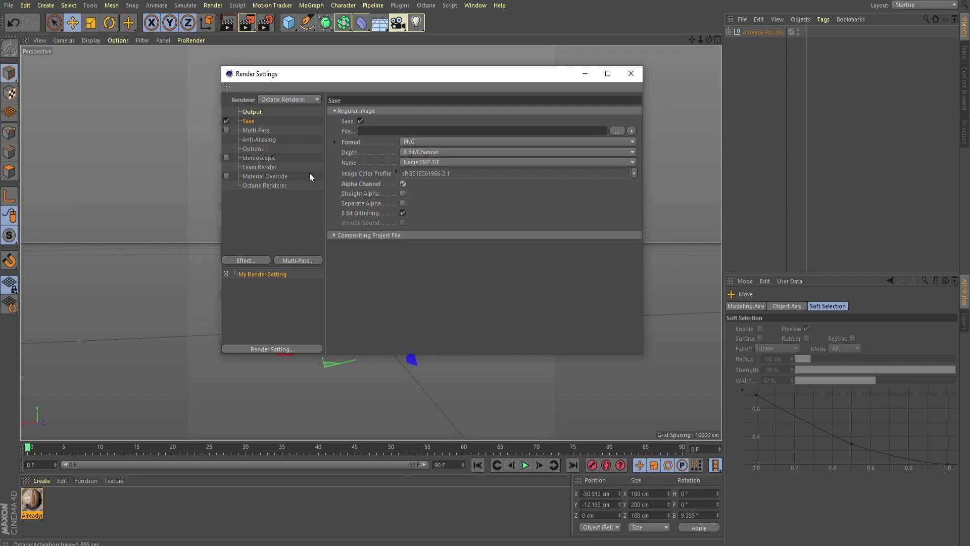
# Step: Override Octane's kernel settings with 3750 max samples and alpha channel on
pyautogui.click(275, 186)
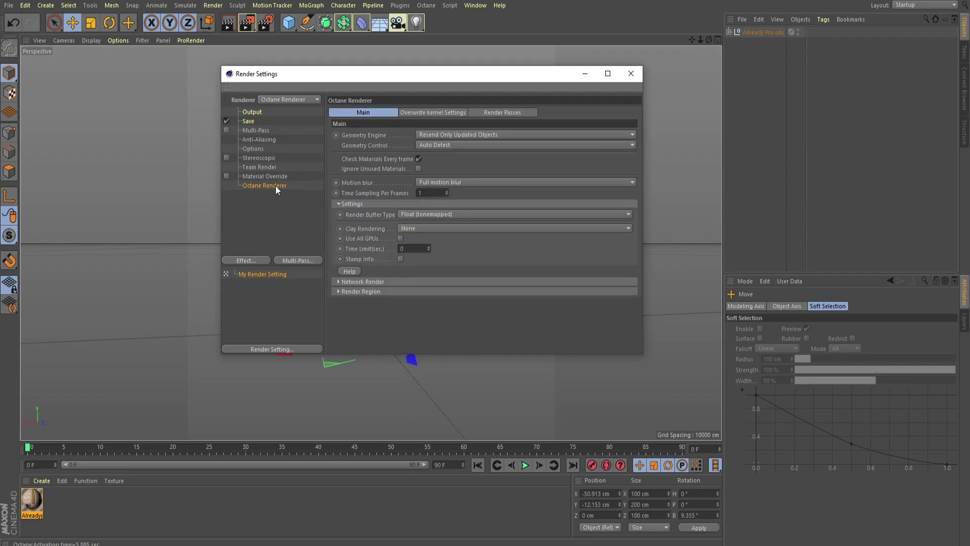
pyautogui.click(428, 114)
pyautogui.click(365, 135)
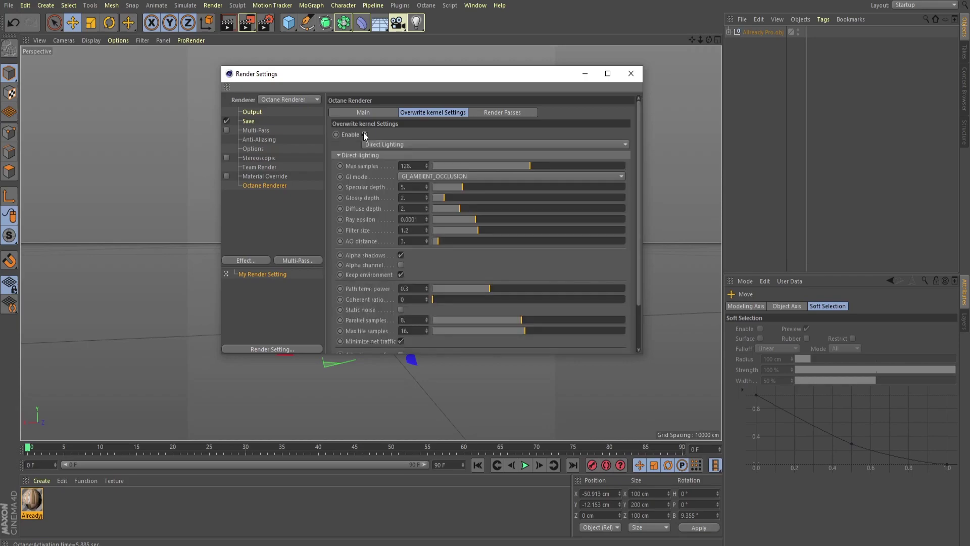
pyautogui.doubleClick(413, 165)
pyautogui.write('3750')
pyautogui.press('Return')
pyautogui.click(401, 265)
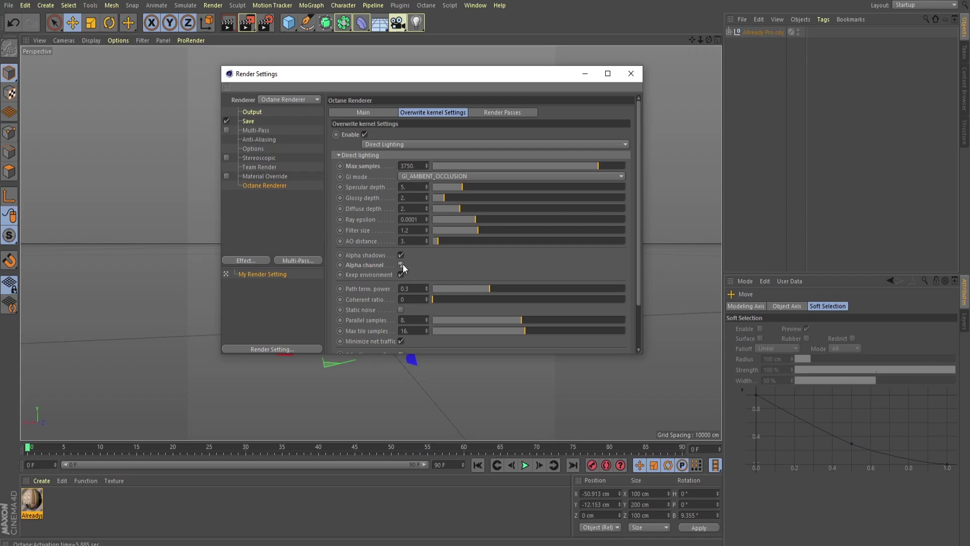
pyautogui.click(631, 73)
# Step: Zoom and pan onto the avatar, then open Octane's Live Viewer Window
pyautogui.scroll(10, 386, 211)
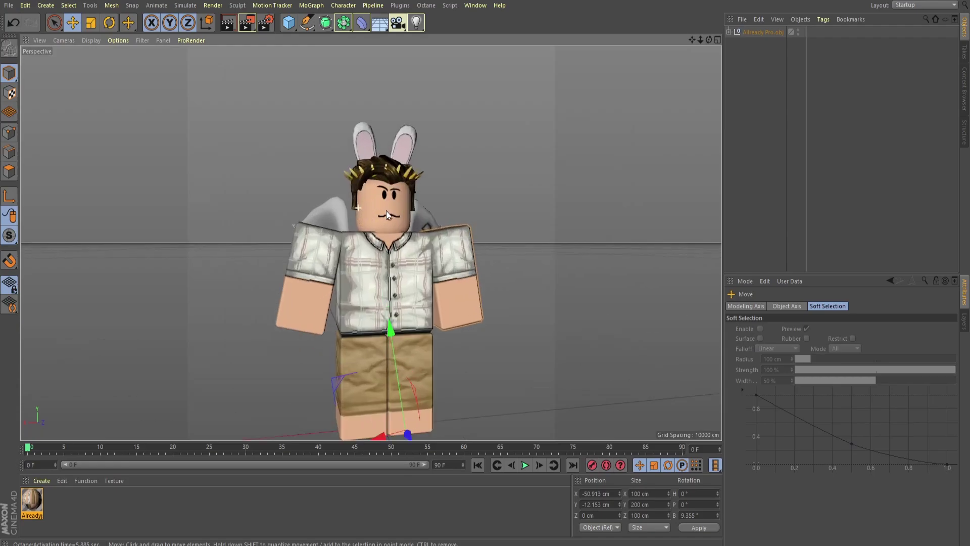
pyautogui.scroll(-6, 332, 227)
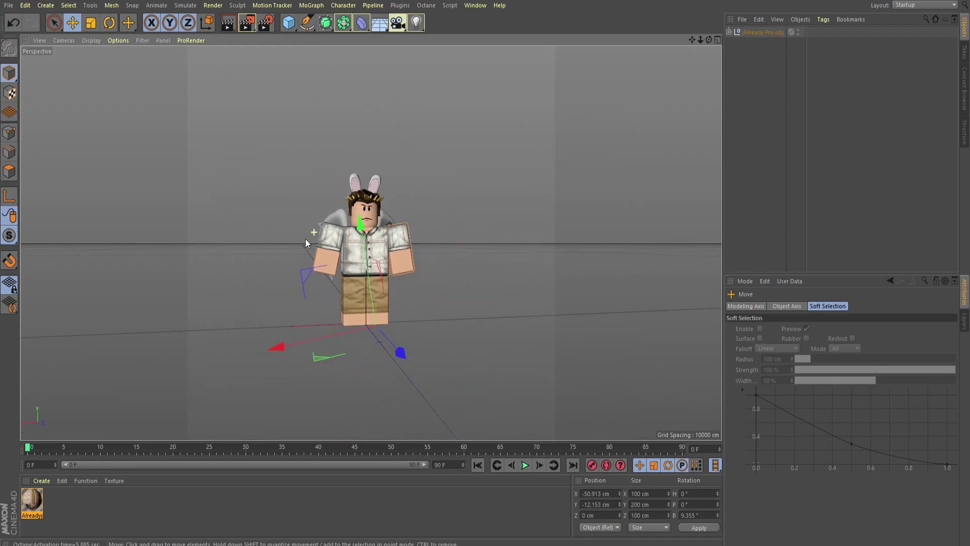
pyautogui.scroll(4, 305, 238)
pyautogui.scroll(4, 432, 259)
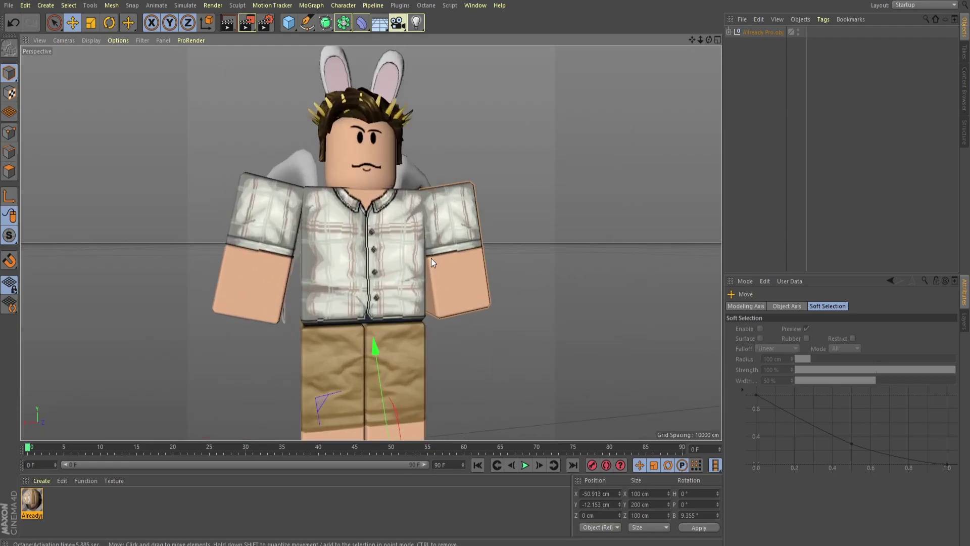
pyautogui.moveTo(691, 39); pyautogui.dragTo(700, 68)
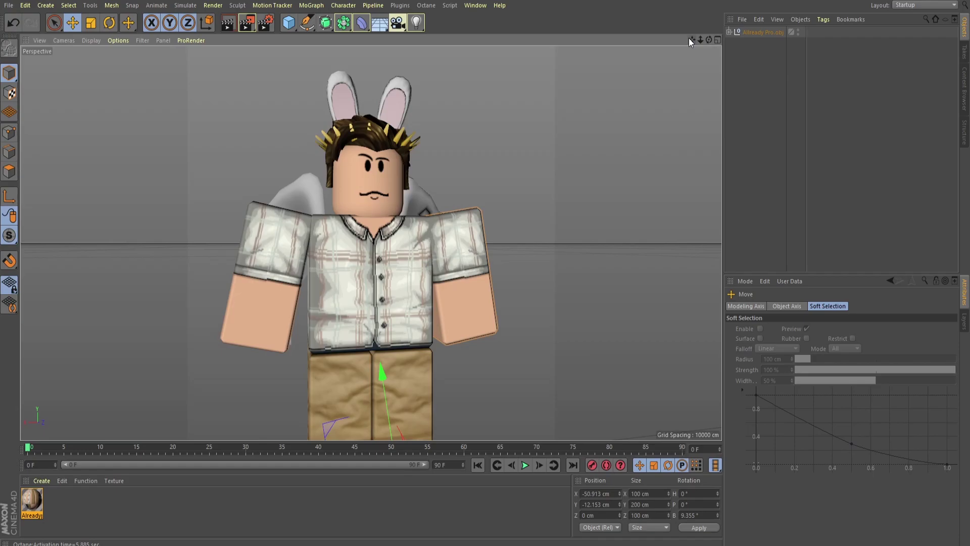
pyautogui.click(428, 6)
pyautogui.click(451, 32)
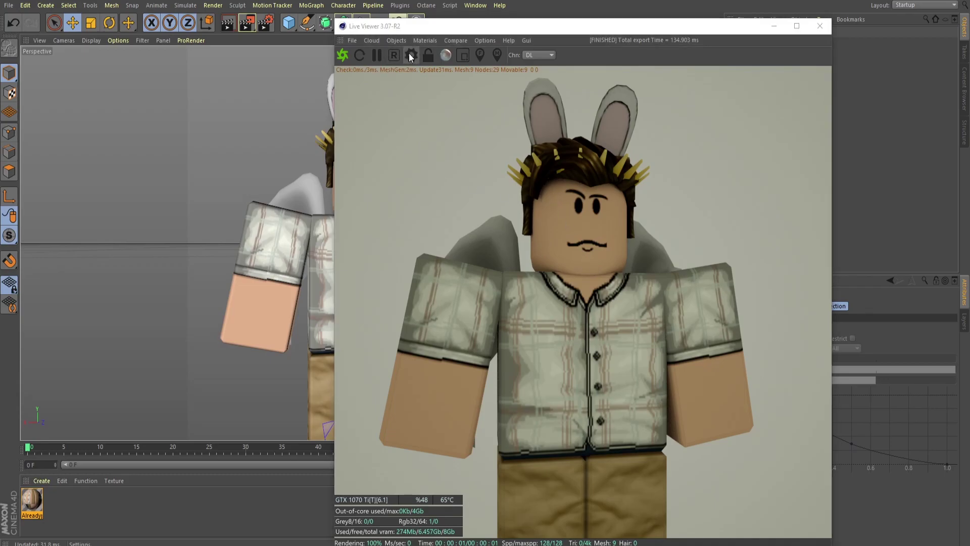
# Step: In Octane Settings, set max samples to 3750, enable Alpha channel, disable Keep environment
pyautogui.click(395, 55)
pyautogui.click(412, 55)
pyautogui.moveTo(501, 84); pyautogui.dragTo(551, 99)
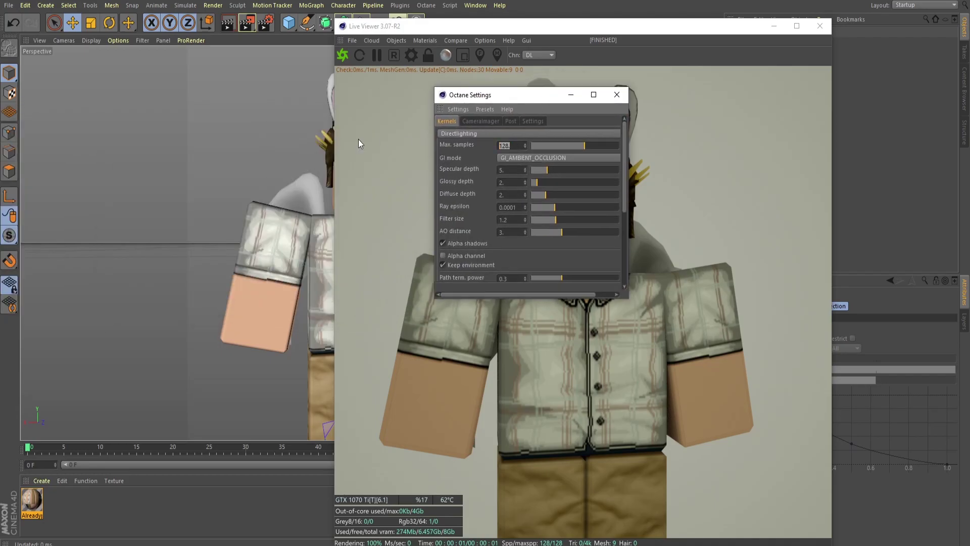
pyautogui.write('3750')
pyautogui.click(443, 256)
pyautogui.click(444, 264)
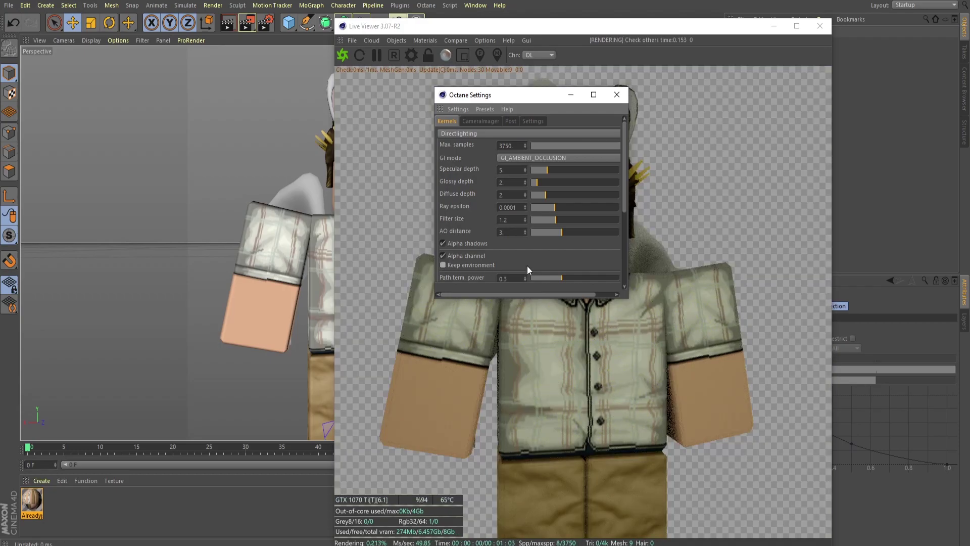
pyautogui.click(617, 95)
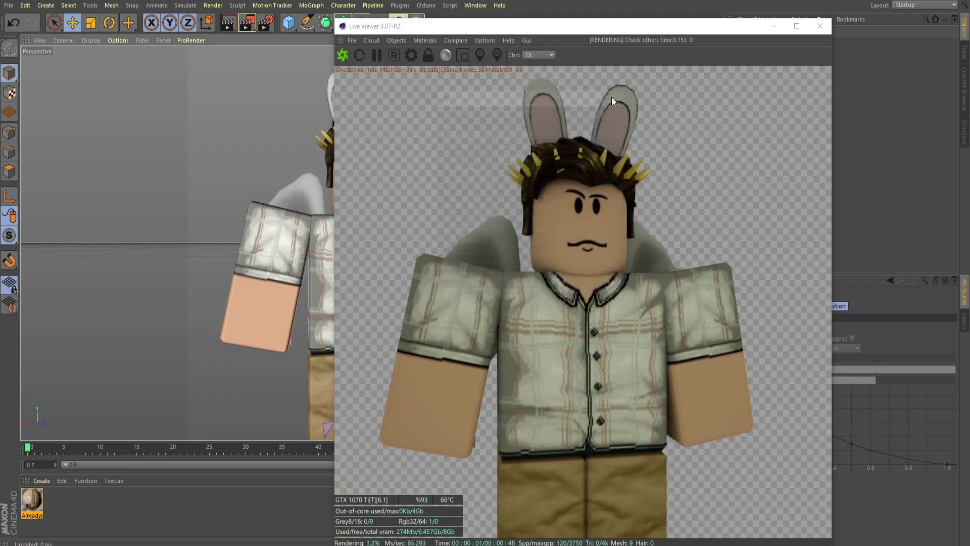
# Step: Add an Octane Camera to the scene
pyautogui.click(403, 41)
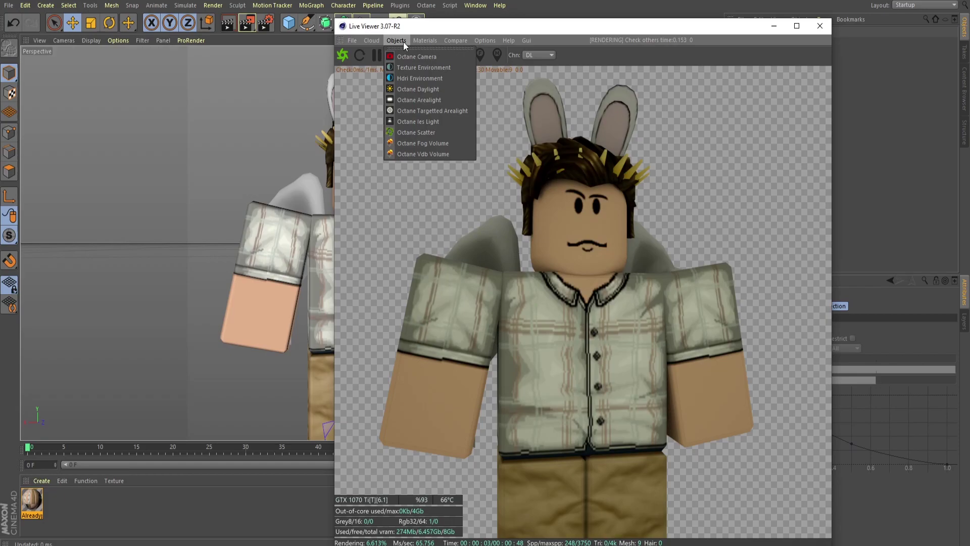
pyautogui.click(416, 56)
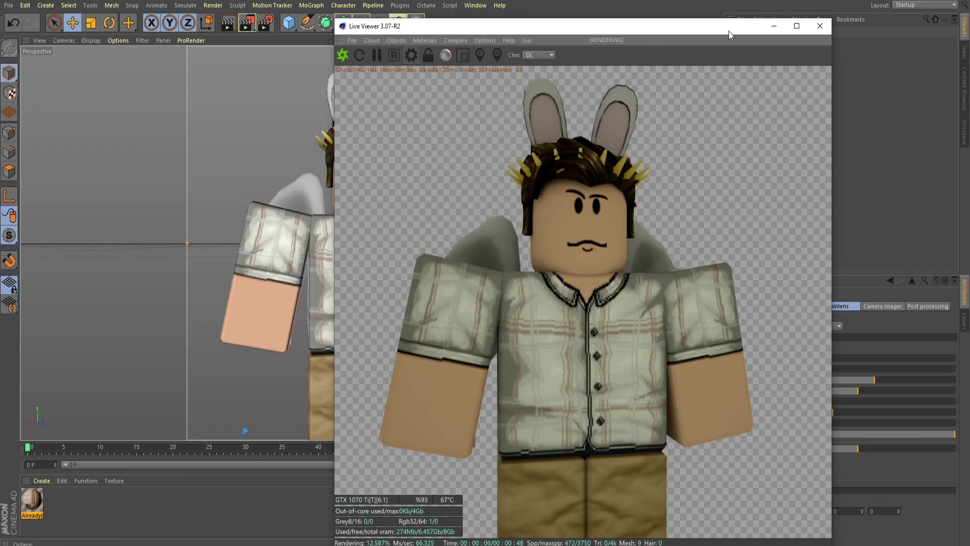
pyautogui.moveTo(729, 31); pyautogui.dragTo(0, 46)
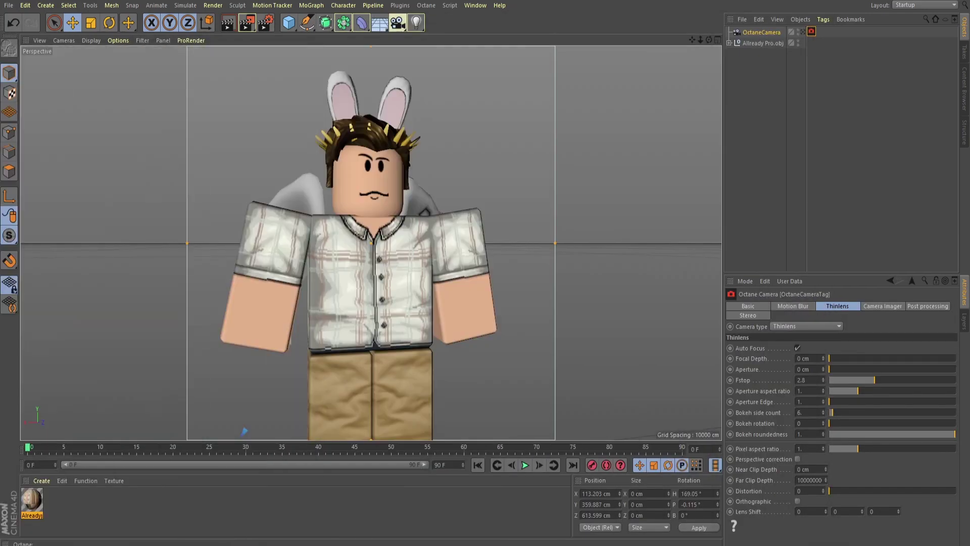
# Step: Look through the OctaneCamera and dolly it toward the avatar to frame its head and upper body
pyautogui.click(402, 26)
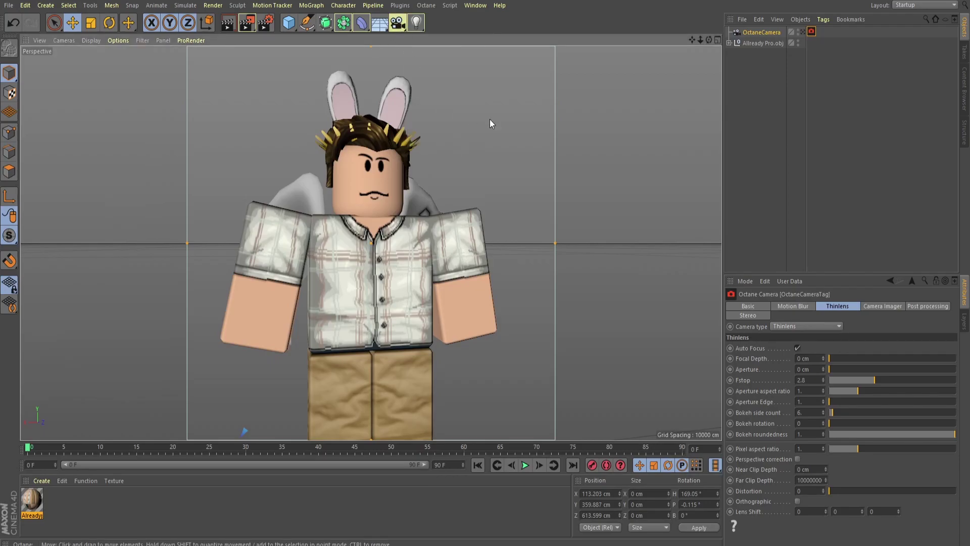
pyautogui.scroll(-5, 492, 145)
pyautogui.scroll(3, 607, 111)
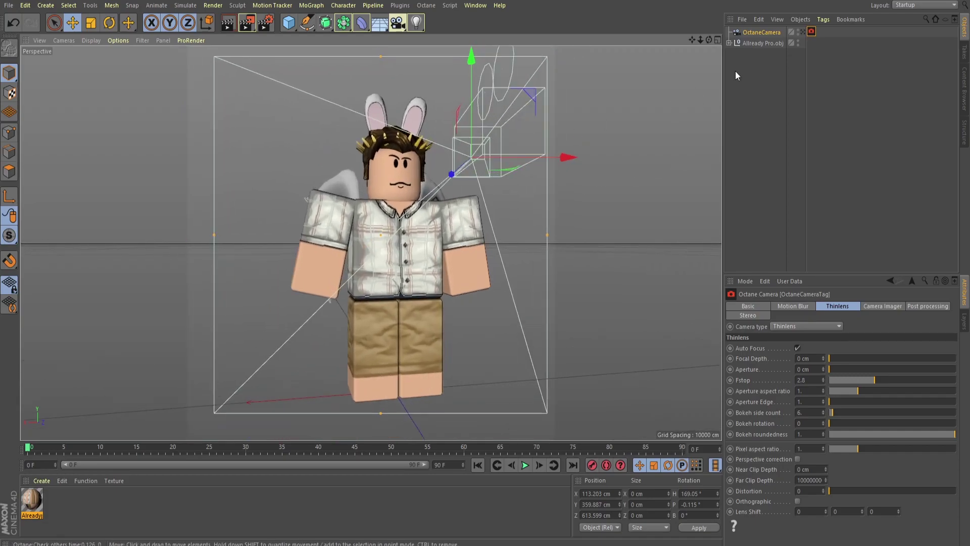
pyautogui.click(803, 32)
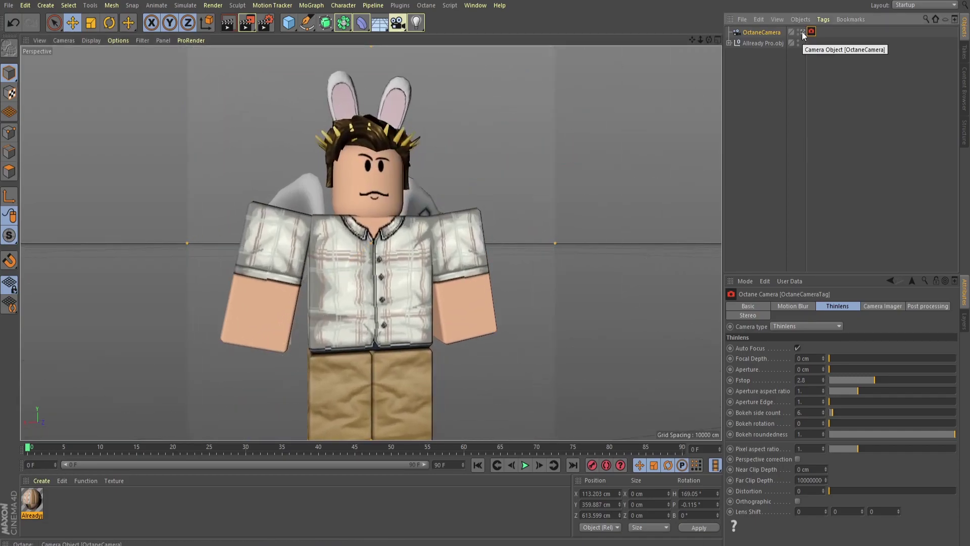
pyautogui.moveTo(696, 38); pyautogui.dragTo(634, 54)
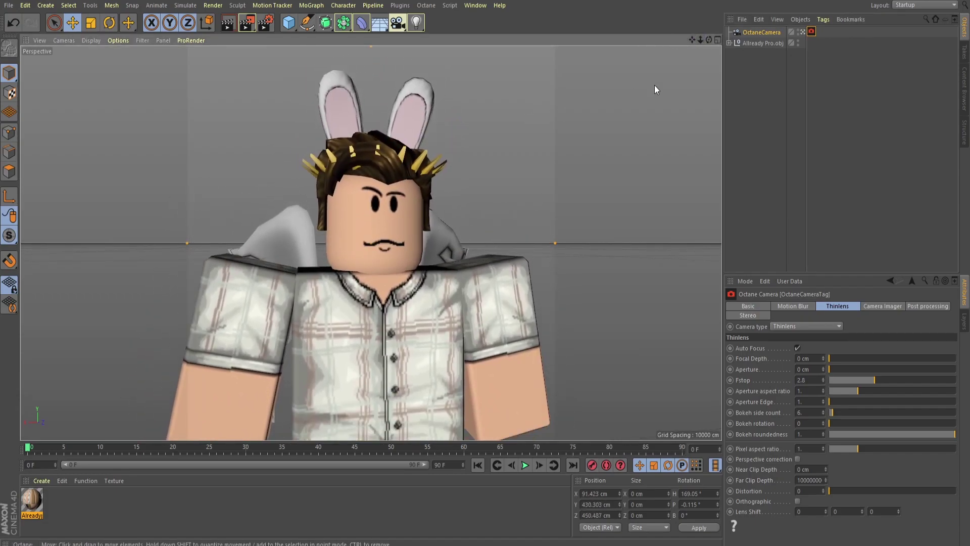
pyautogui.click(803, 31)
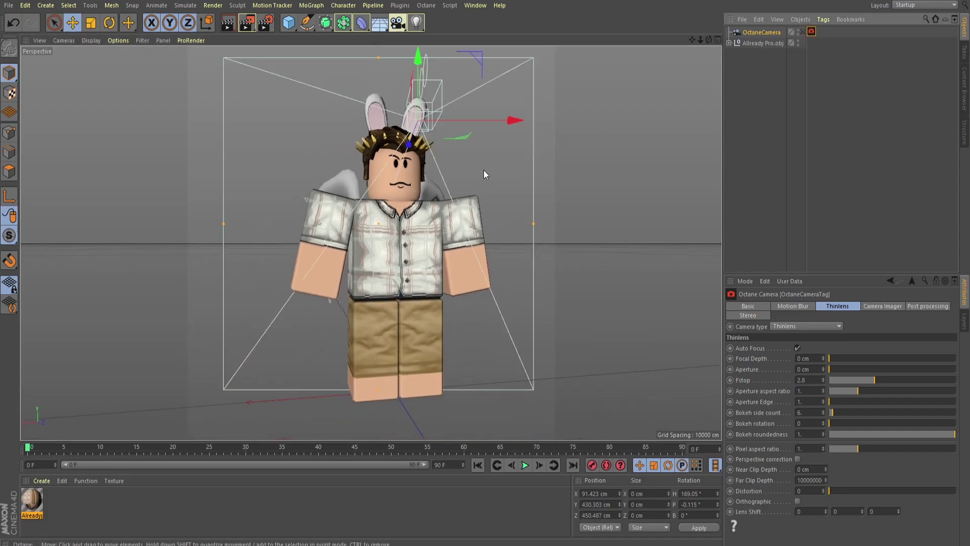
# Step: Orbit the editor view and toggle the camera view to check the new framing
pyautogui.keyDown('alt'); pyautogui.moveTo(483, 171); pyautogui.dragTo(418, 350); pyautogui.keyUp('alt')
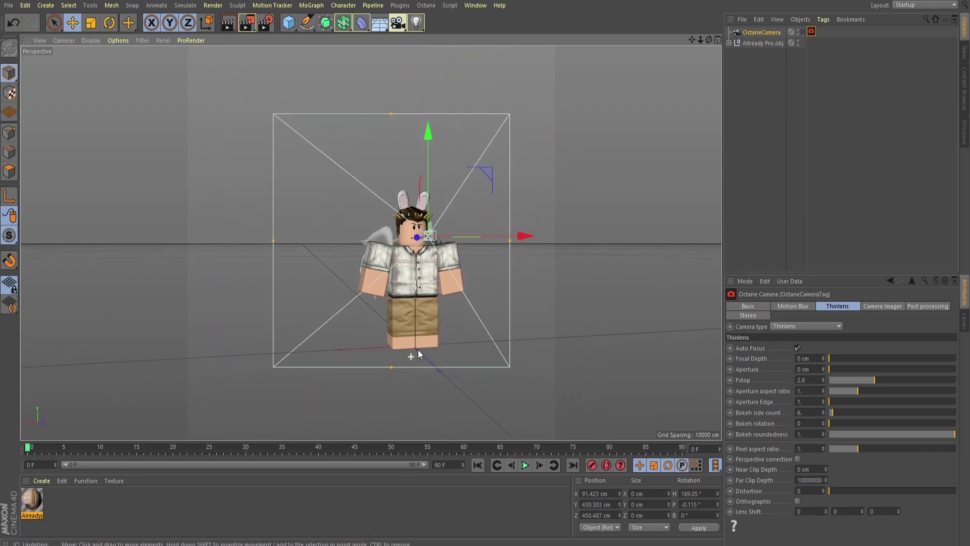
pyautogui.scroll(5, 449, 211)
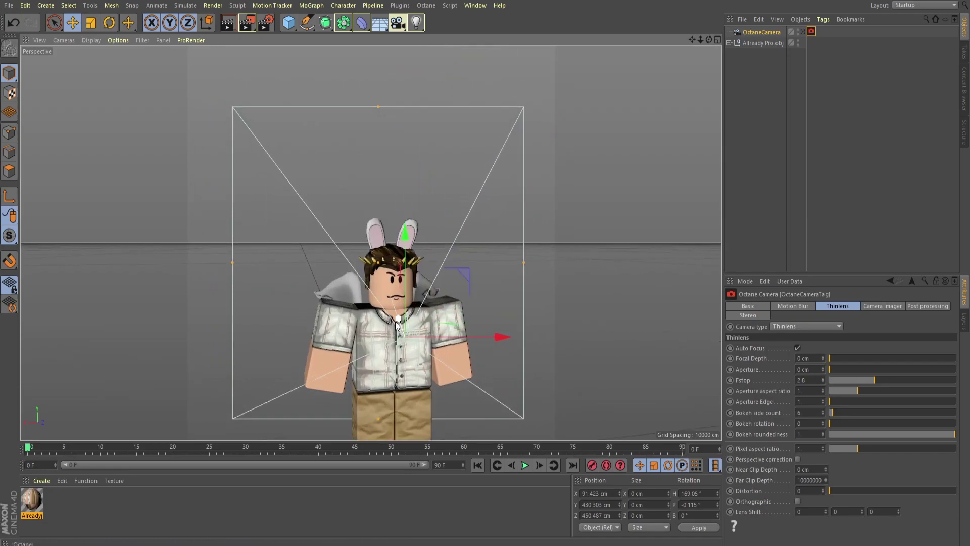
pyautogui.click(803, 32)
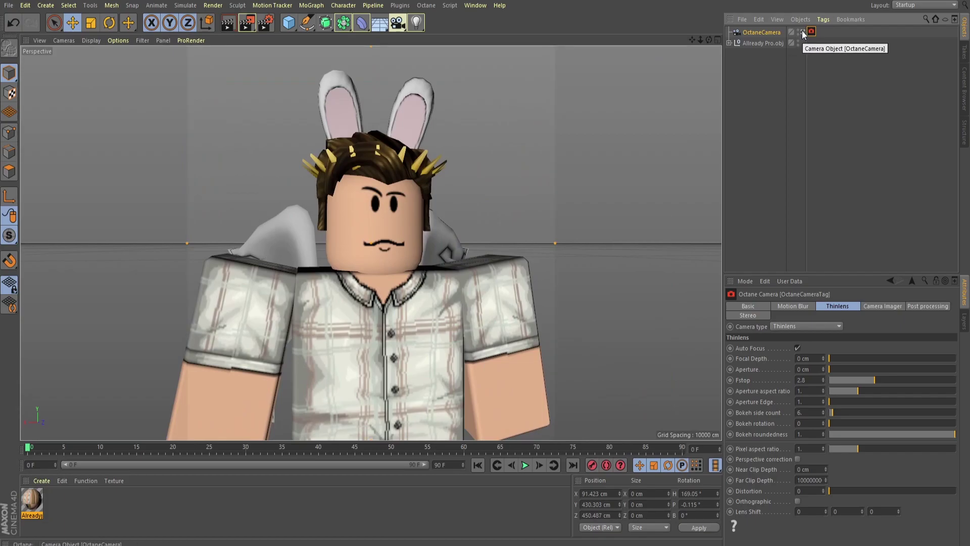
pyautogui.click(803, 32)
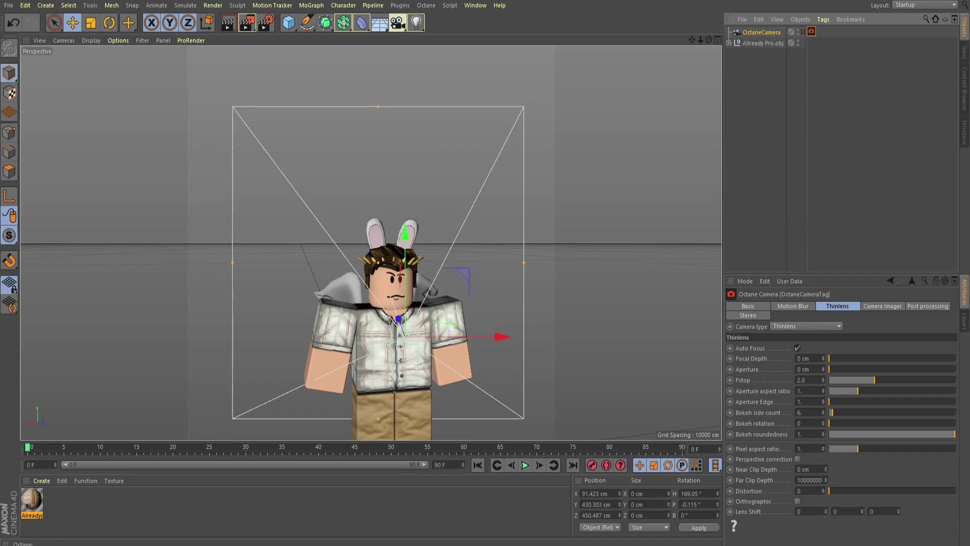
# Step: Add an Hdri Environment sky from the Octane Live Viewer's Objects menu
pyautogui.click(380, 23)
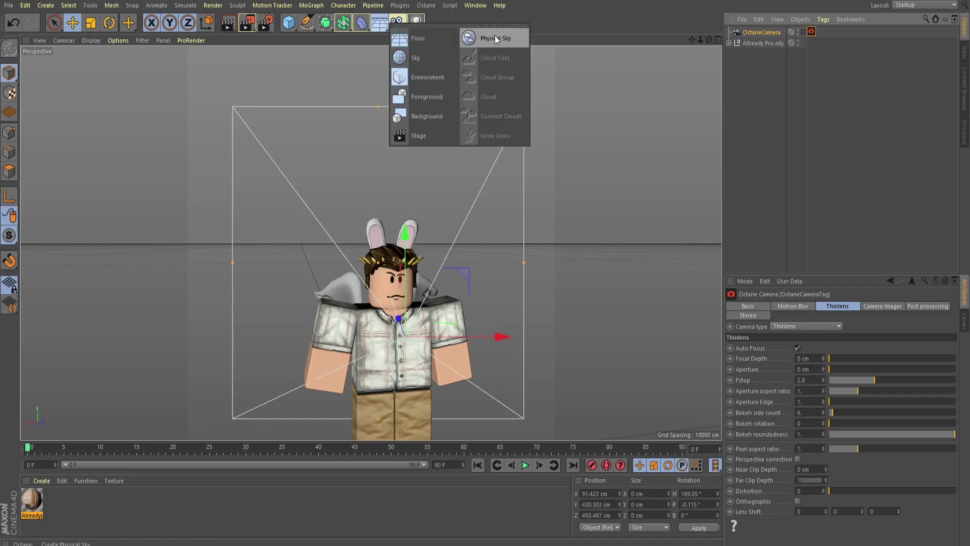
pyautogui.click(415, 22)
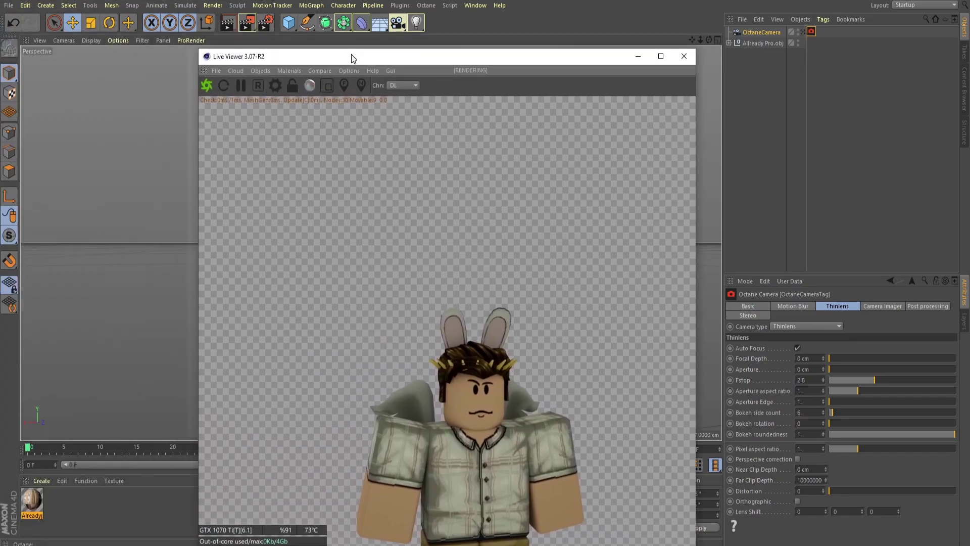
pyautogui.moveTo(350, 54); pyautogui.dragTo(577, 21)
pyautogui.click(479, 34)
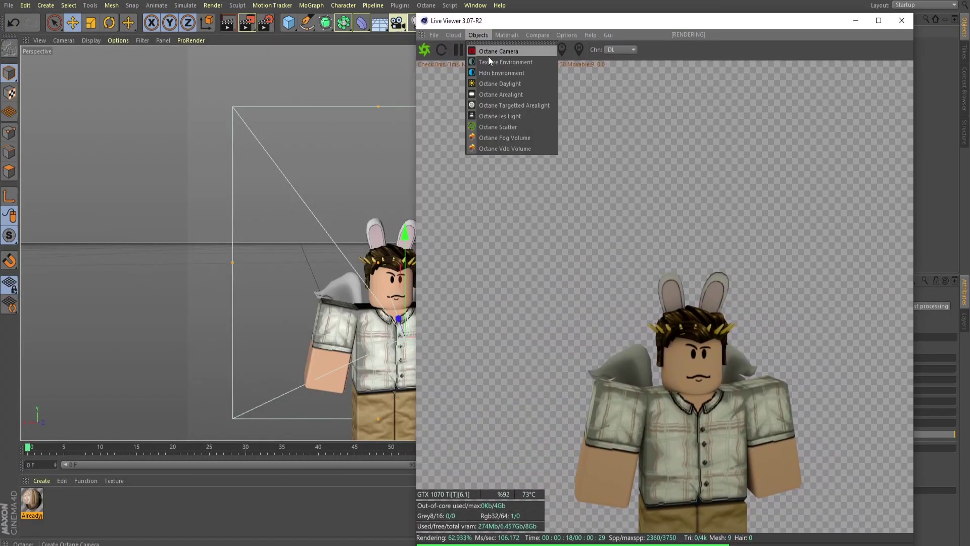
pyautogui.click(500, 74)
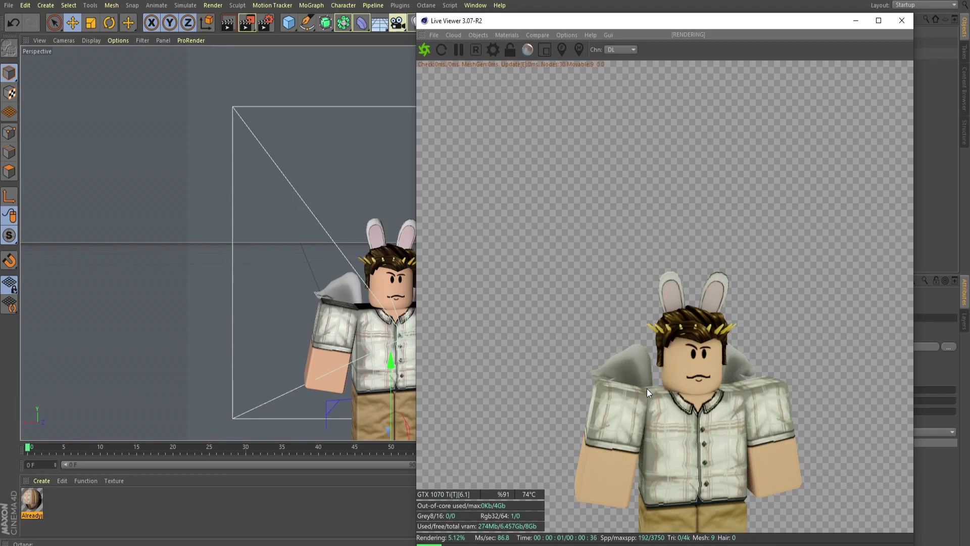
# Step: Add an Octane Arealight to the scene and minimize the Live Viewer
pyautogui.click(497, 35)
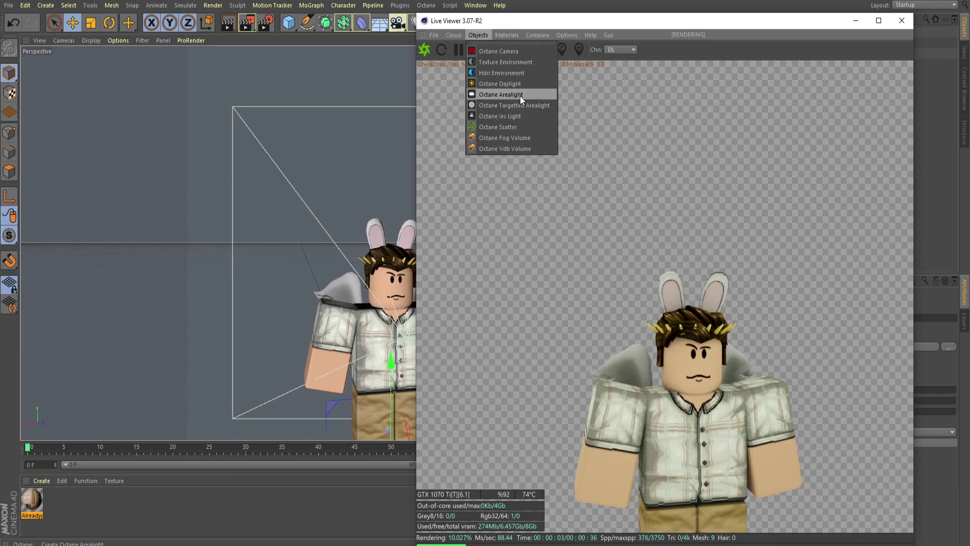
pyautogui.click(520, 96)
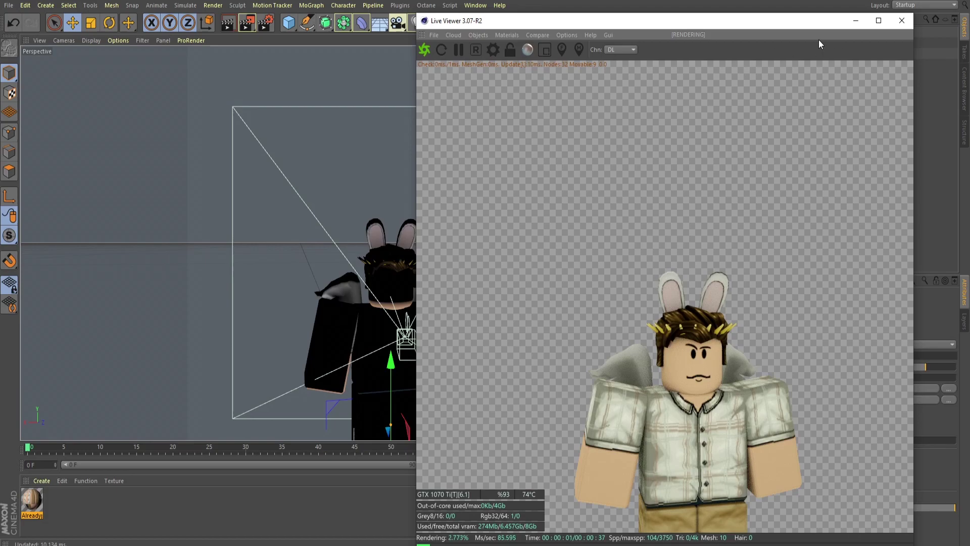
pyautogui.click(856, 21)
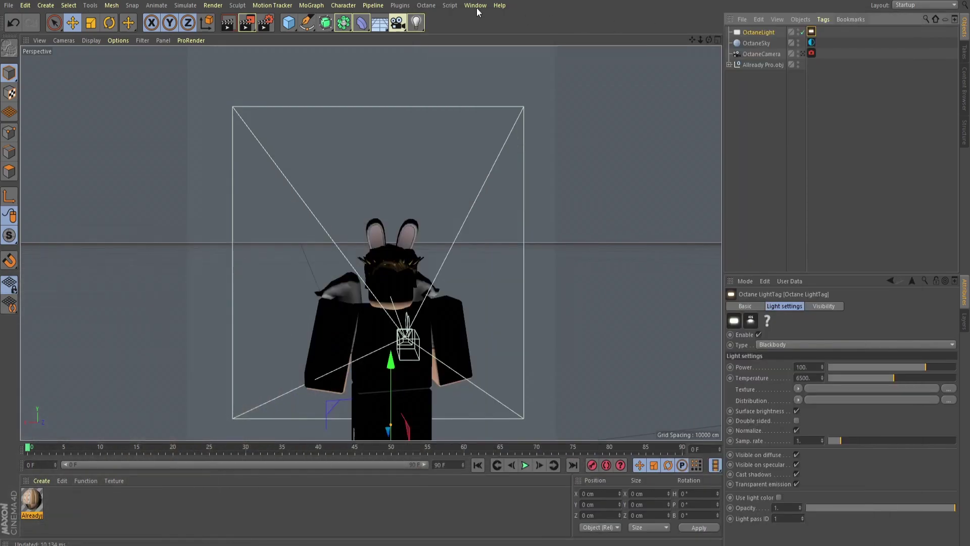
# Step: Add another Octane area light and position it above and in front of the avatar
pyautogui.click(416, 22)
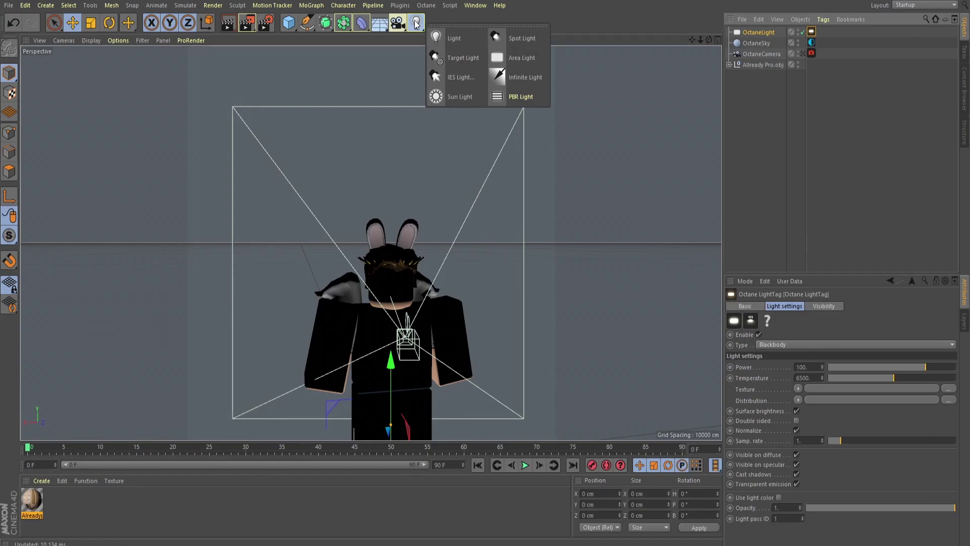
pyautogui.scroll(-3, 404, 243)
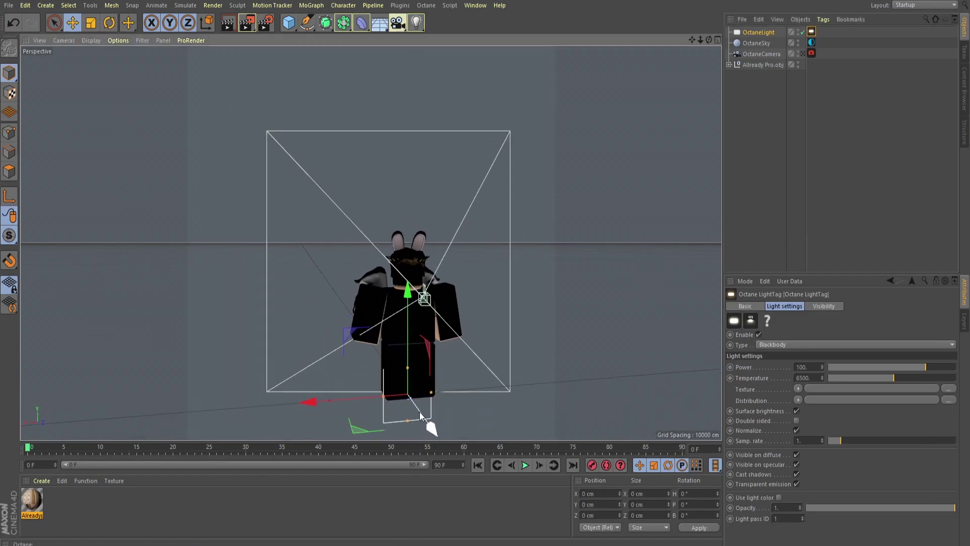
pyautogui.moveTo(419, 415); pyautogui.dragTo(428, 424)
pyautogui.moveTo(428, 324); pyautogui.dragTo(420, 179)
pyautogui.moveTo(329, 288)
pyautogui.mouseDown()
pyautogui.moveTo(461, 284)
pyautogui.moveTo(308, 289)
pyautogui.moveTo(381, 289)
pyautogui.moveTo(326, 287)
pyautogui.mouseUp()
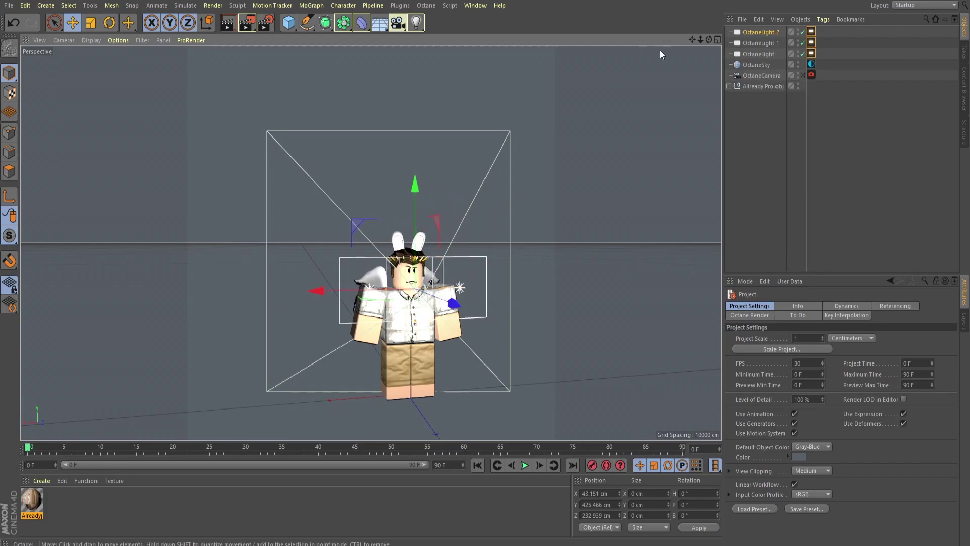
pyautogui.moveTo(706, 41); pyautogui.dragTo(241, 158)
# Step: Rotate the new light, OctaneLight.1 and OctaneLight so they aim at the avatar
pyautogui.click(110, 22)
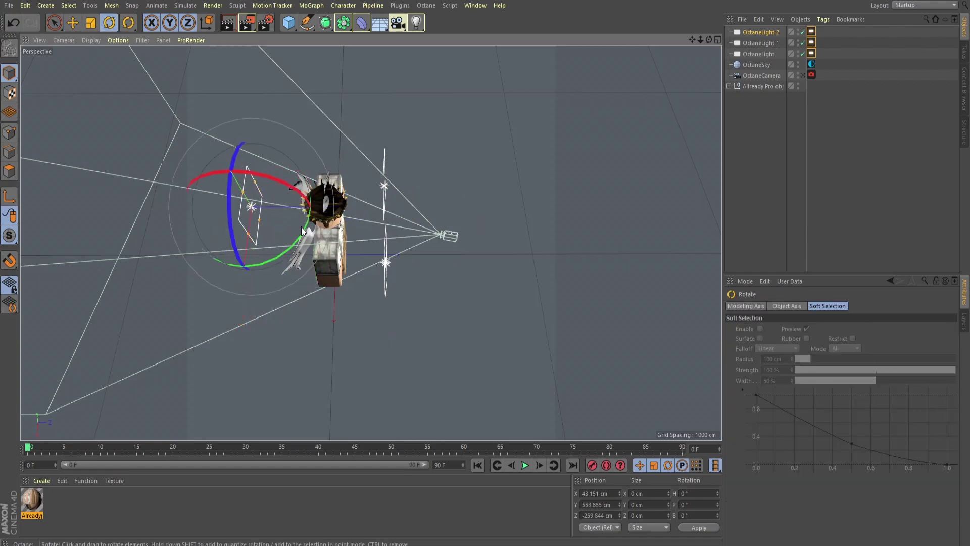
pyautogui.moveTo(302, 231); pyautogui.dragTo(195, 179)
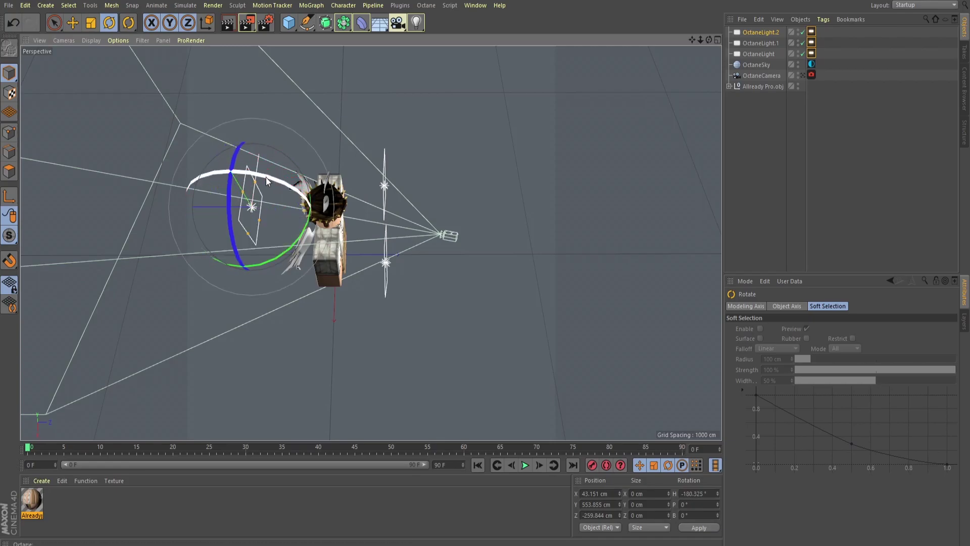
pyautogui.click(385, 188)
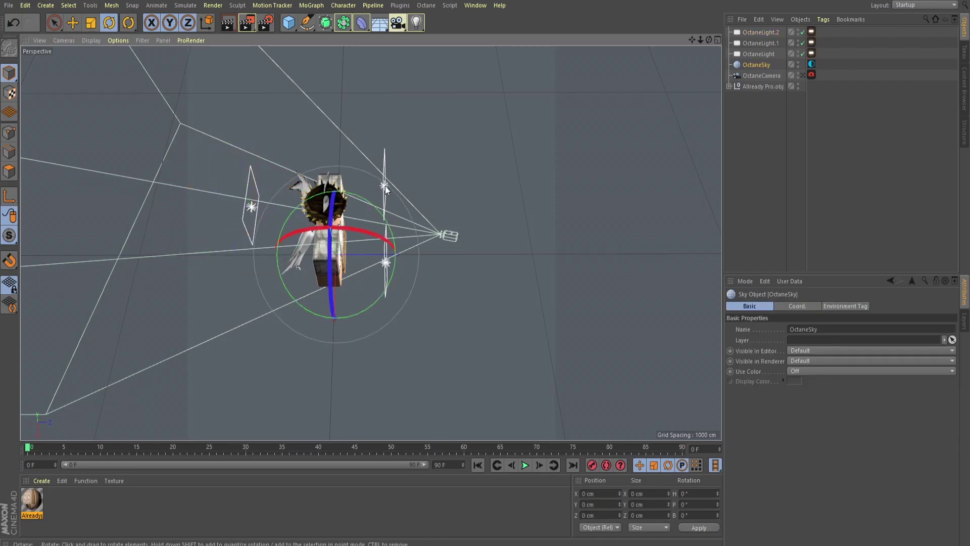
pyautogui.click(385, 188)
pyautogui.moveTo(371, 240); pyautogui.dragTo(385, 262)
pyautogui.click(385, 262)
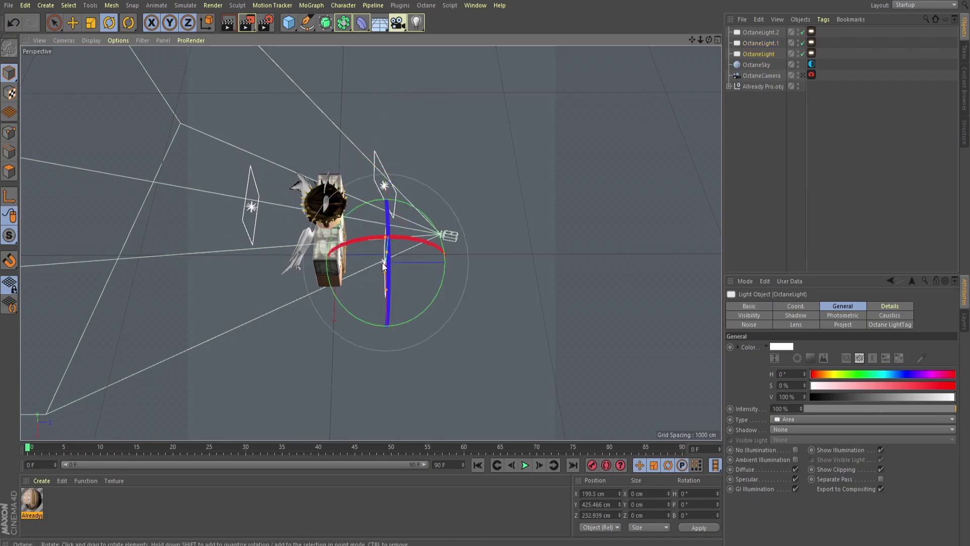
pyautogui.moveTo(413, 315); pyautogui.dragTo(386, 317)
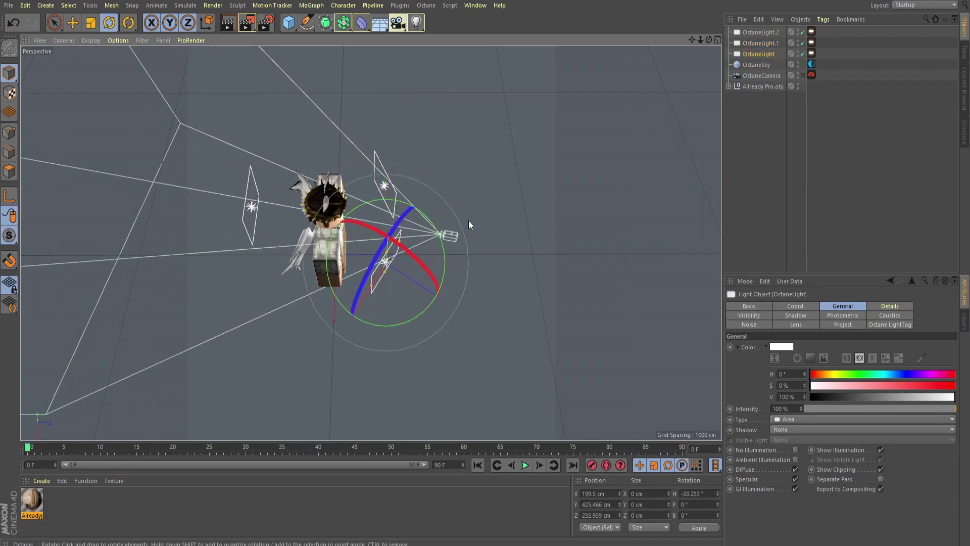
# Step: Look through the Octane camera and check the overexposed live render
pyautogui.click(802, 74)
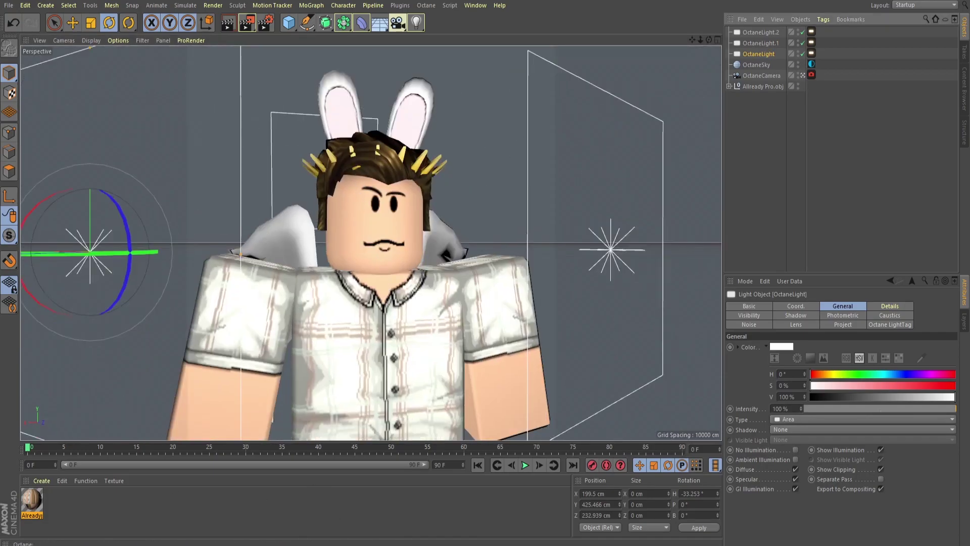
pyautogui.click(364, 509)
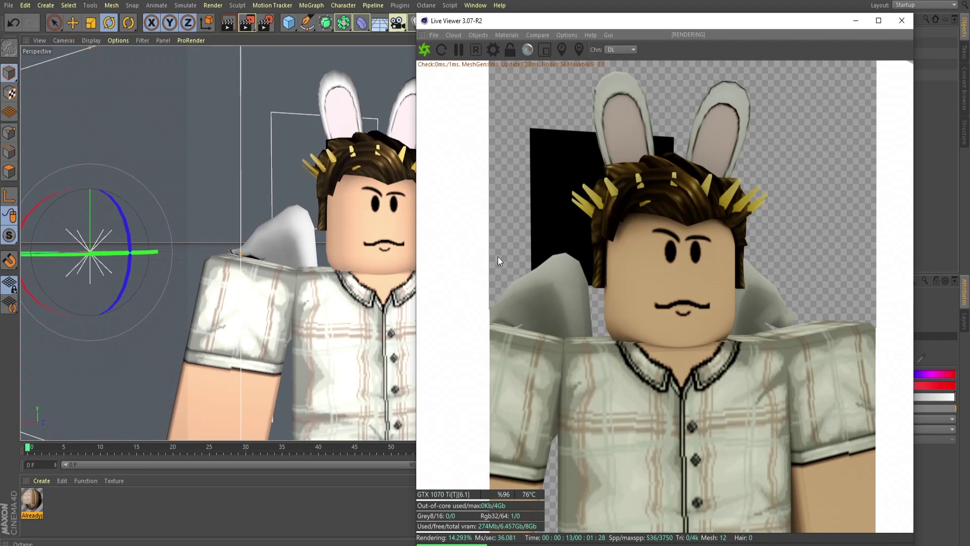
pyautogui.click(855, 21)
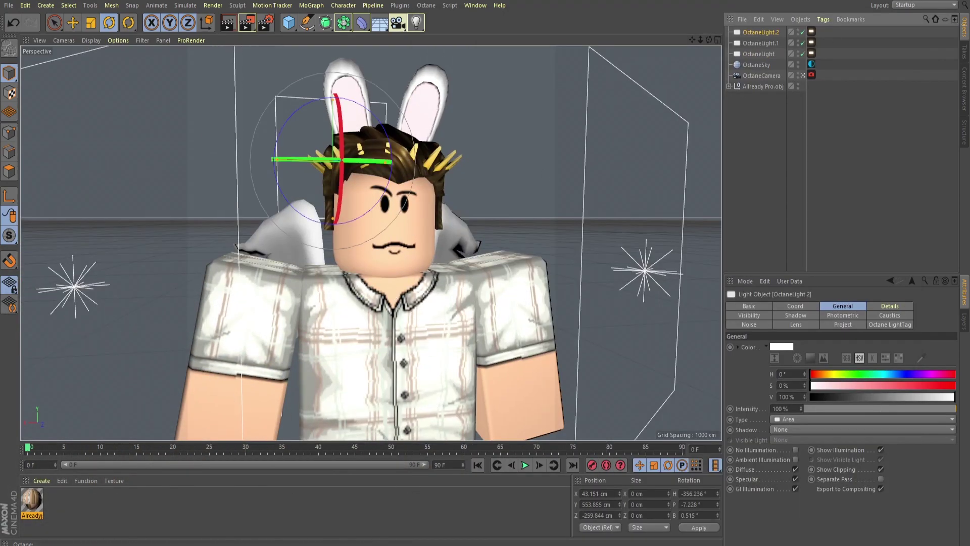
pyautogui.click(374, 505)
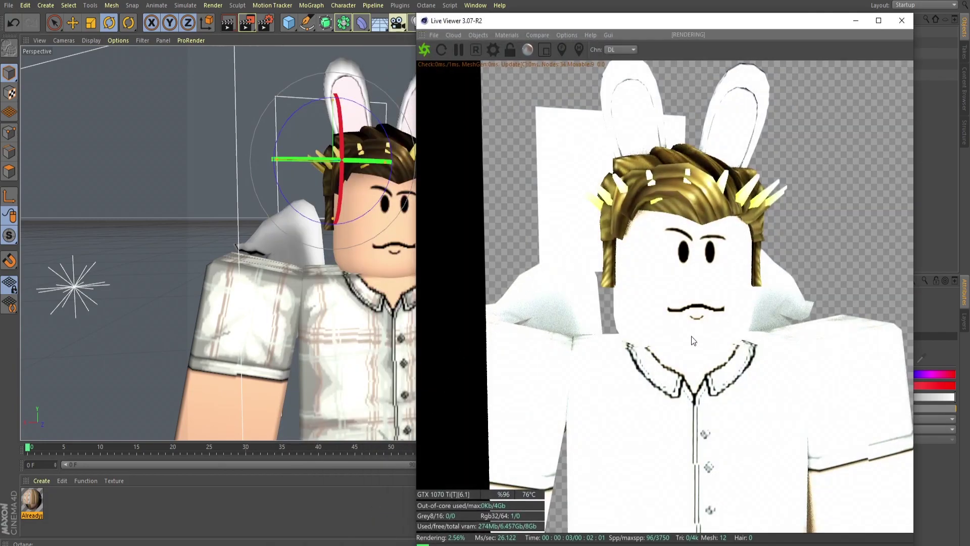
# Step: Select all three Octane LightTags and set their Power to 7
pyautogui.click(856, 21)
pyautogui.click(811, 32)
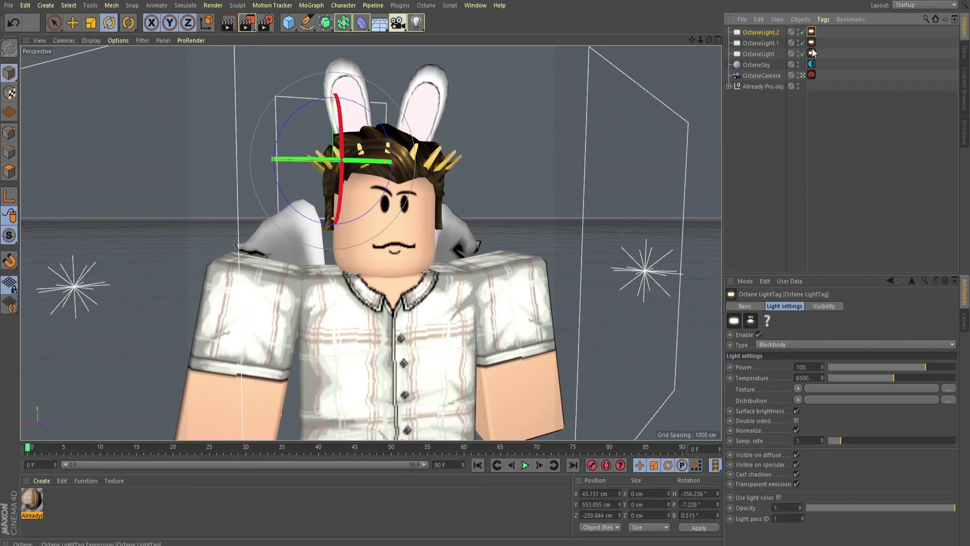
pyautogui.keyDown('shift'); pyautogui.click(812, 54); pyautogui.keyUp('shift')
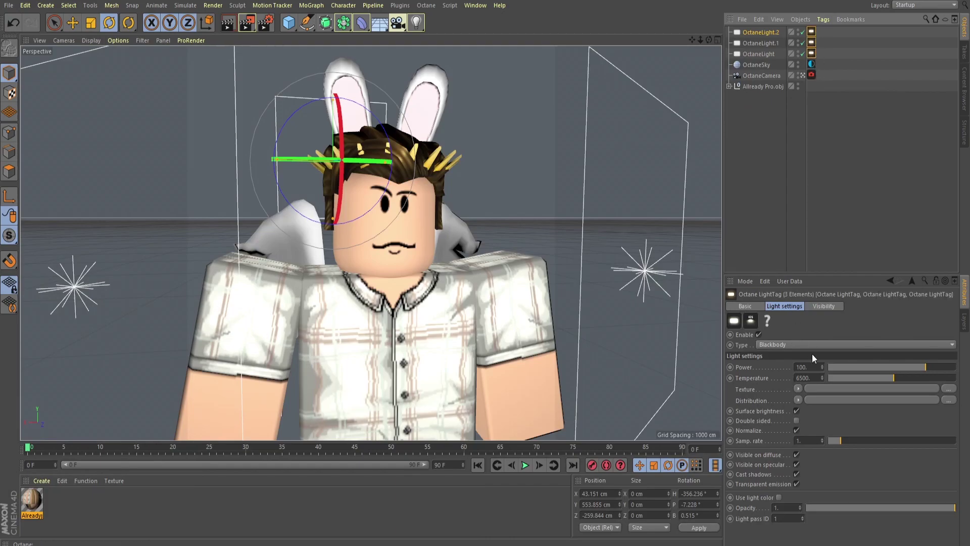
pyautogui.click(803, 366)
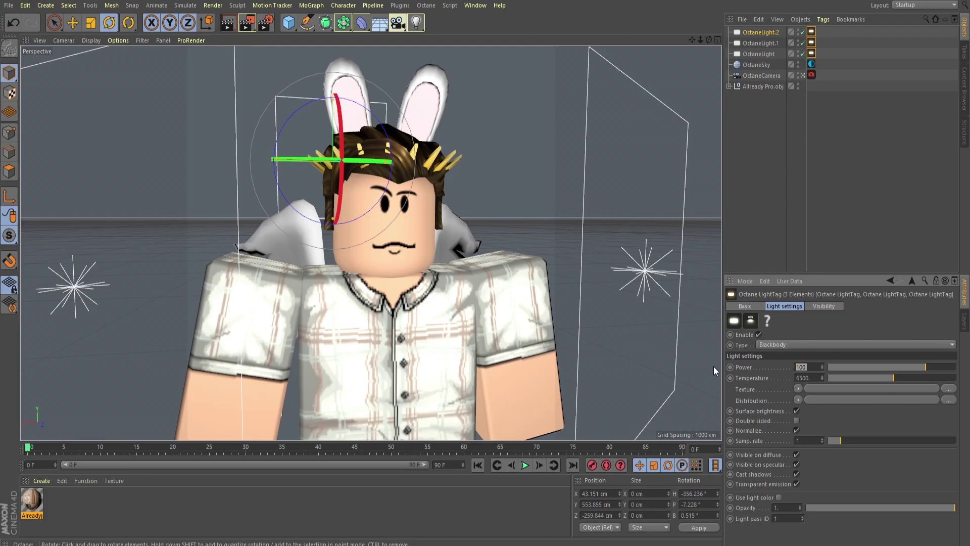
pyautogui.write('7')
pyautogui.press('Return')
# Step: Turn off Camera visibility for the three lights and recheck the live render
pyautogui.click(823, 306)
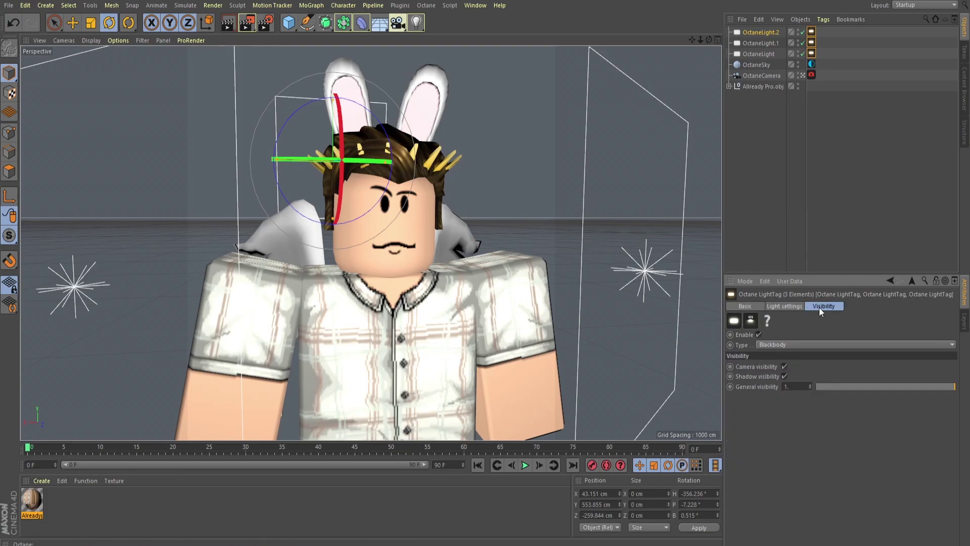
pyautogui.click(784, 367)
pyautogui.click(363, 501)
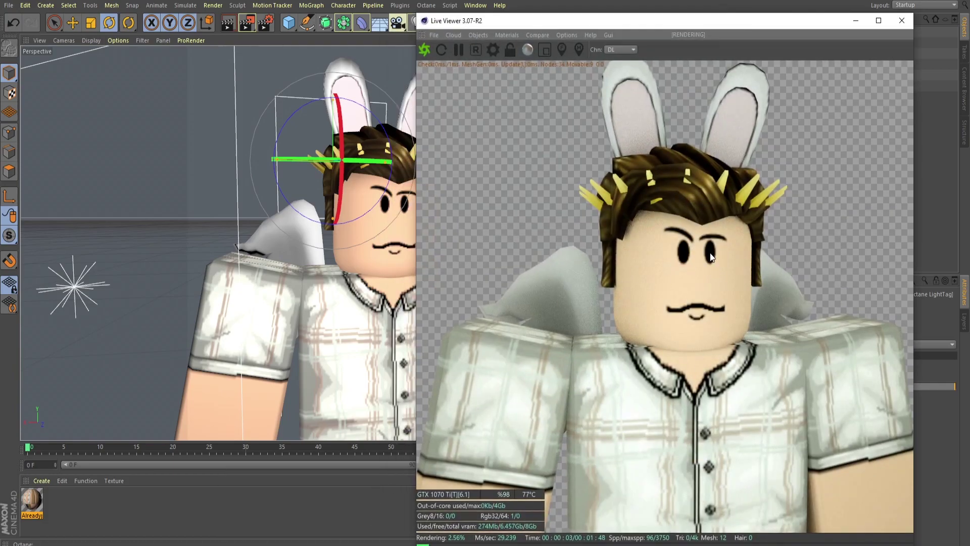
pyautogui.click(859, 22)
pyautogui.click(34, 503)
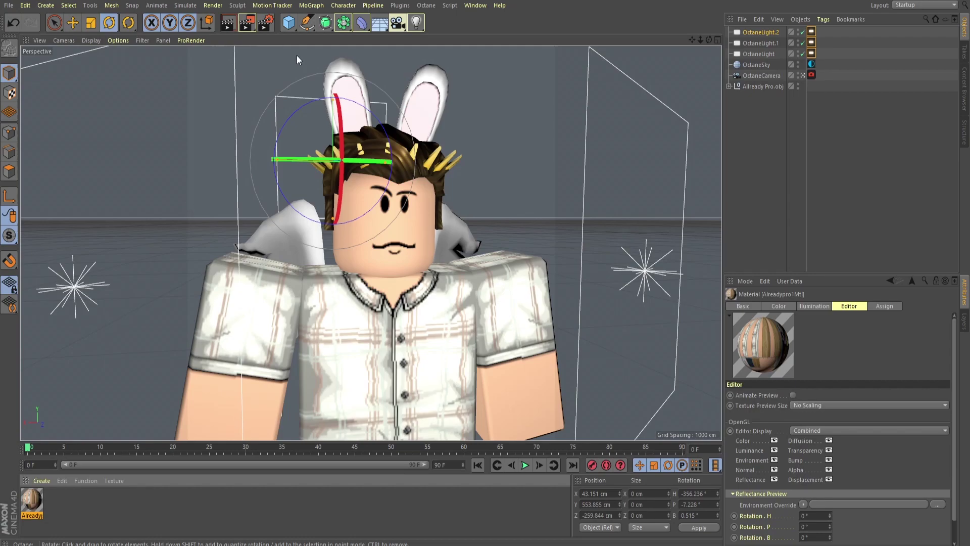
# Step: Convert the scene's materials to Octane with Plugins > C4doctane > Convert Materials
pyautogui.click(407, 6)
pyautogui.moveTo(426, 38)
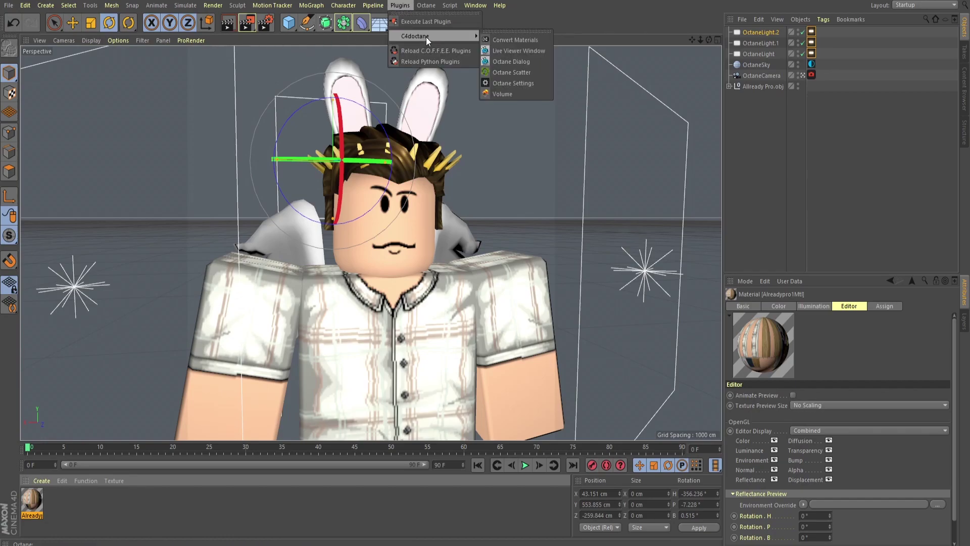
pyautogui.click(510, 40)
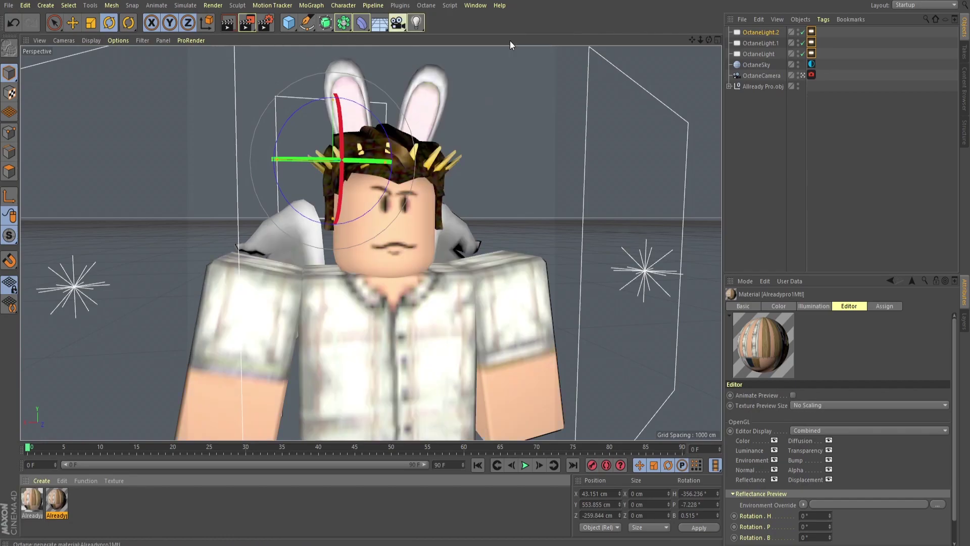
# Step: Open the avatar's Alreadypro1Mtl material in its editor and set its type to Glossy
pyautogui.click(39, 492)
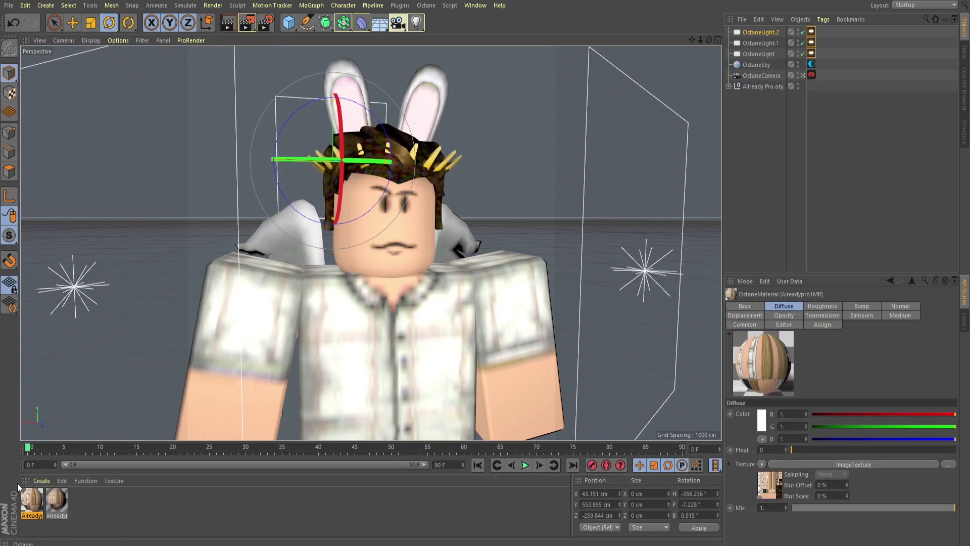
pyautogui.doubleClick(31, 500)
pyautogui.moveTo(203, 157); pyautogui.dragTo(599, 96)
pyautogui.click(462, 211)
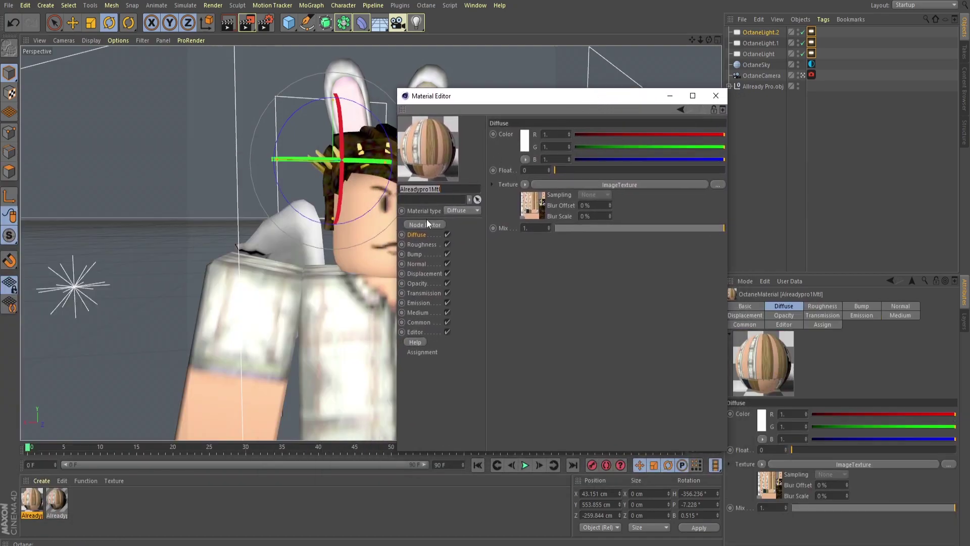
pyautogui.click(465, 233)
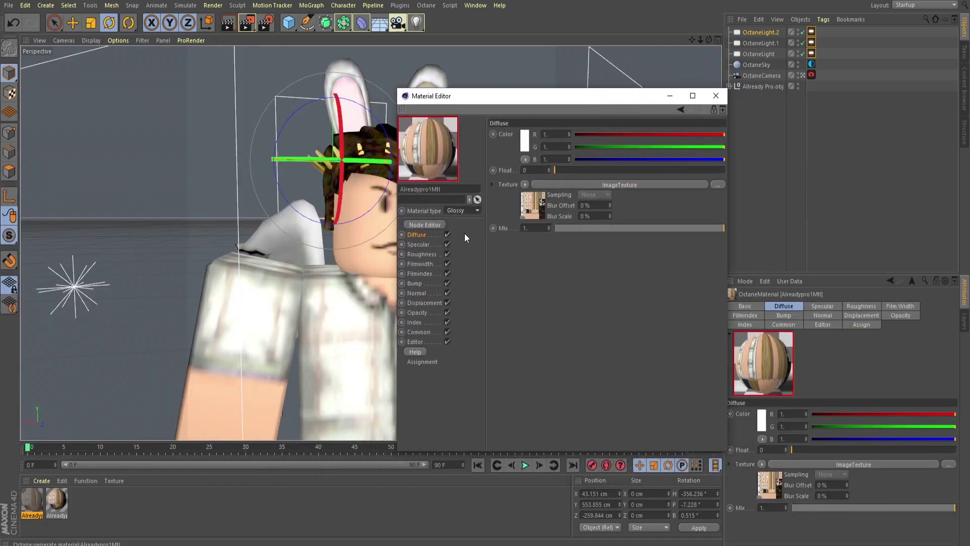
pyautogui.click(423, 243)
# Step: Set the Specular colour to white and Roughness to 0.5, then close the editor
pyautogui.click(524, 141)
pyautogui.click(584, 162)
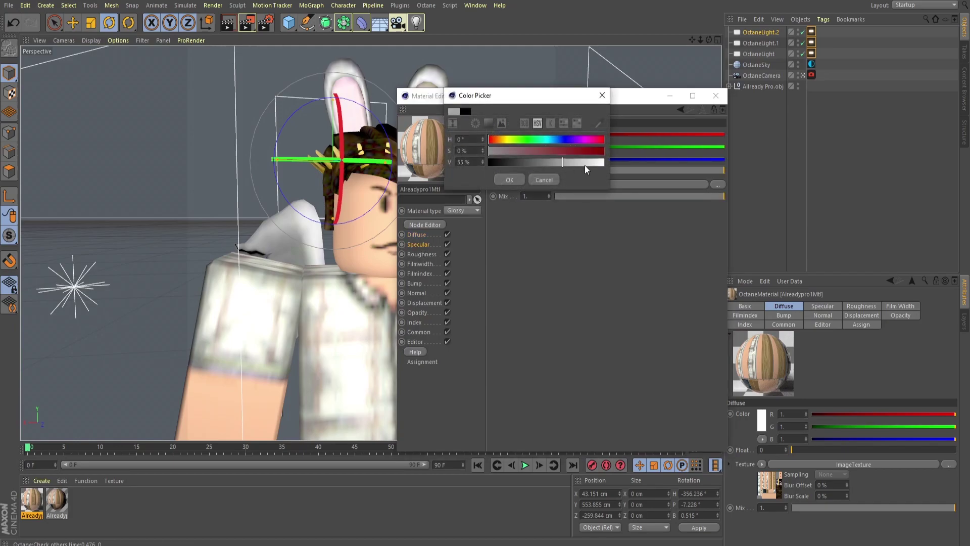
pyautogui.click(515, 182)
pyautogui.click(419, 254)
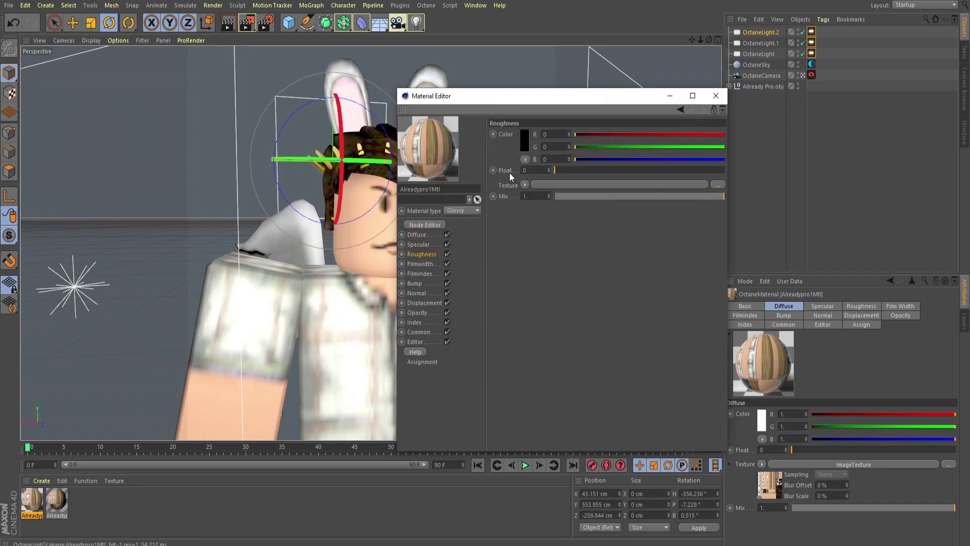
pyautogui.write('0.5')
pyautogui.press('Return')
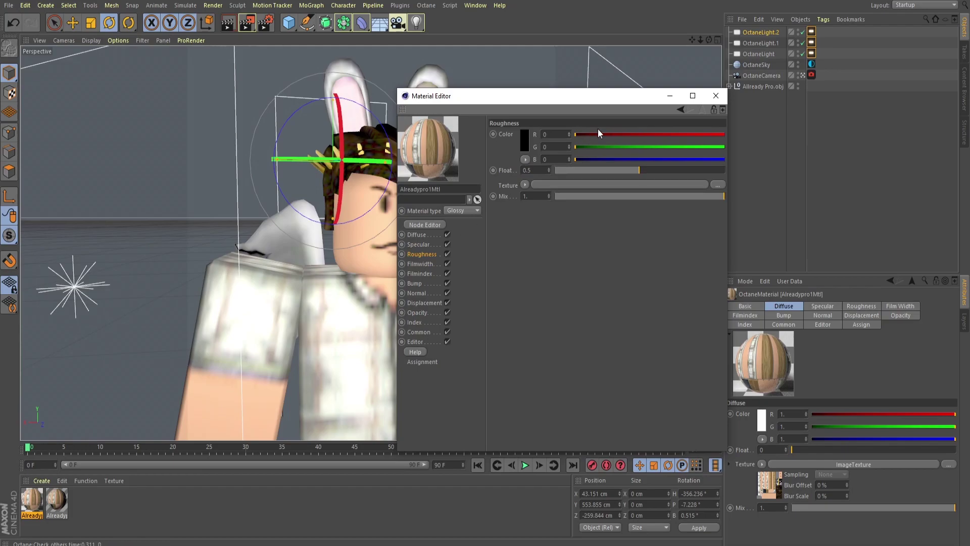
pyautogui.click(714, 97)
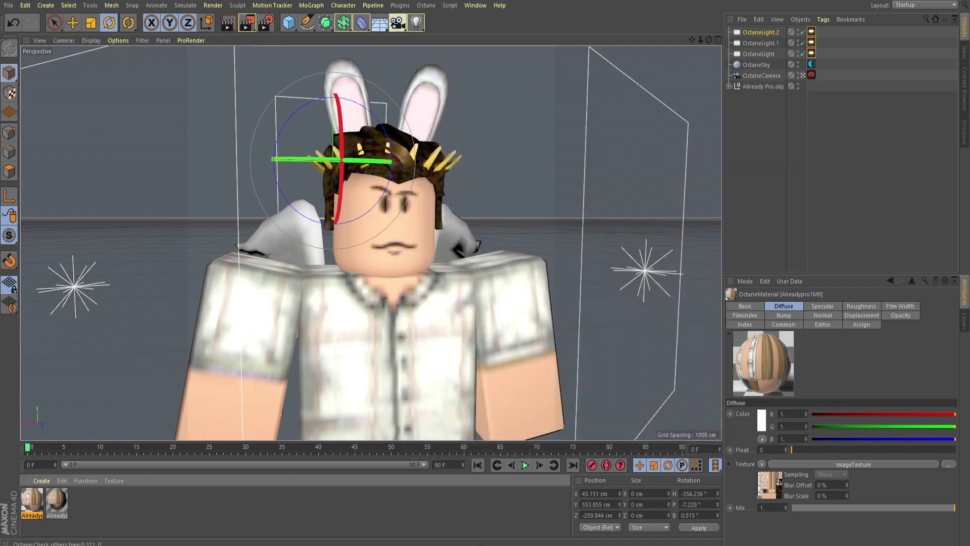
# Step: Close the Live Viewer, render the avatar to the Picture Viewer, and save it as PNG with Alpha Channel
pyautogui.click(363, 508)
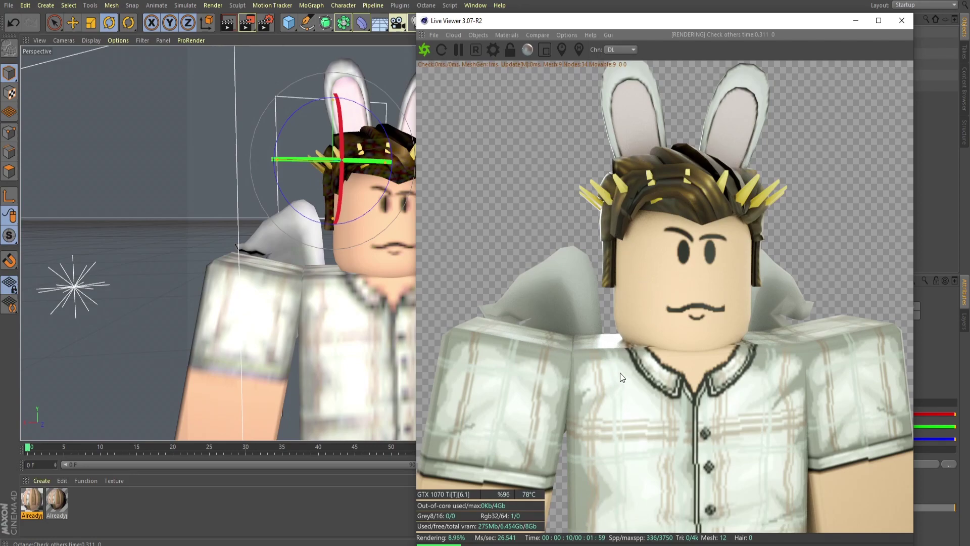
pyautogui.click(902, 20)
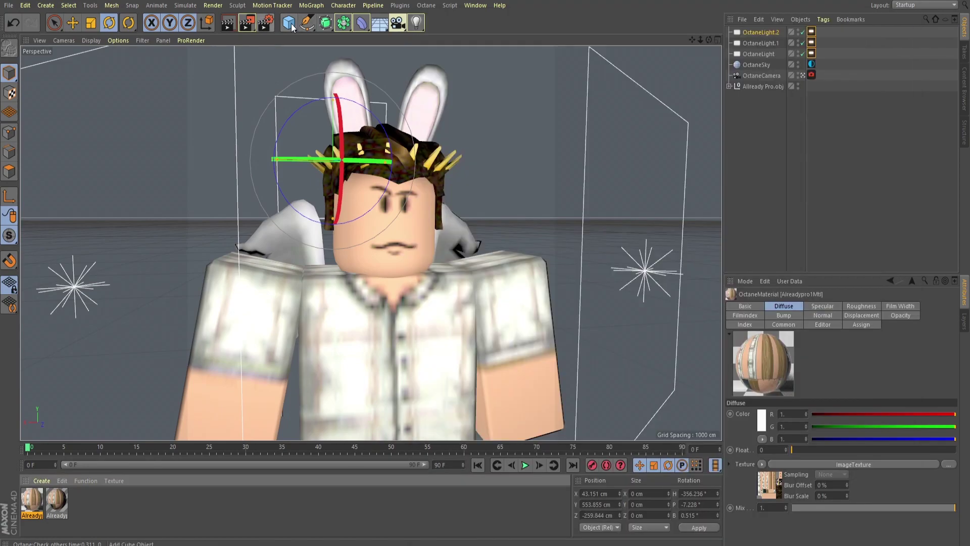
pyautogui.click(250, 22)
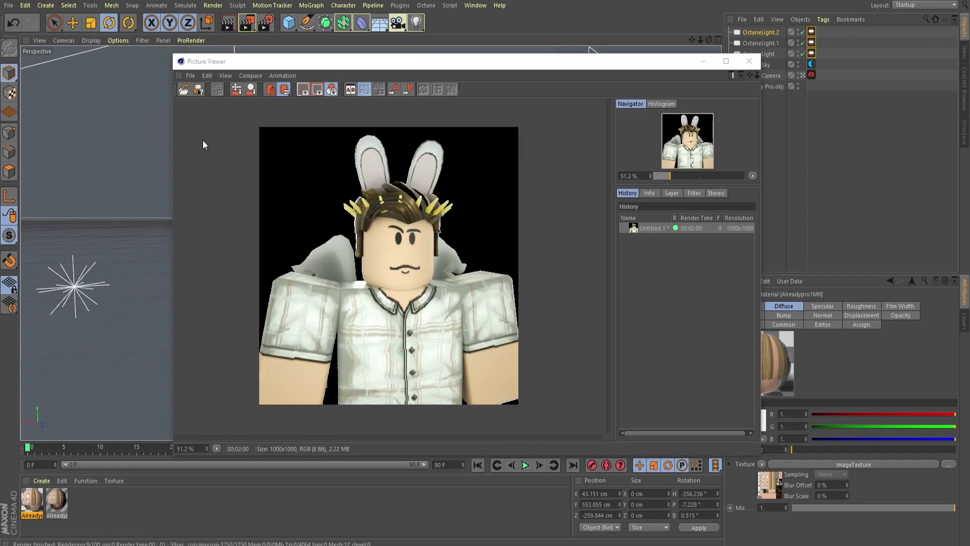
pyautogui.click(199, 90)
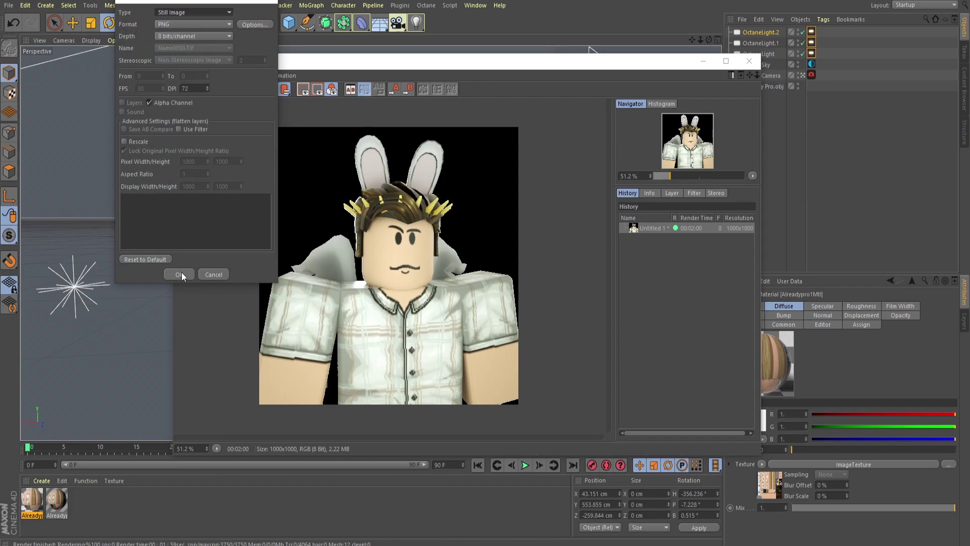
pyautogui.click(179, 274)
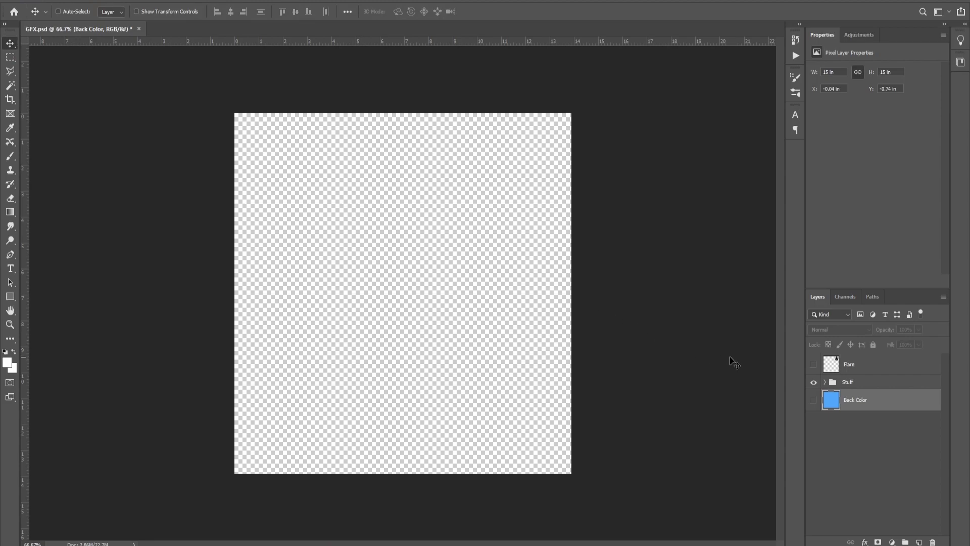
# Step: Draw a blue-filled Rectangle 1 shape, 1176 × 1179 px, over the entire GFX.psd canvas
pyautogui.click(826, 383)
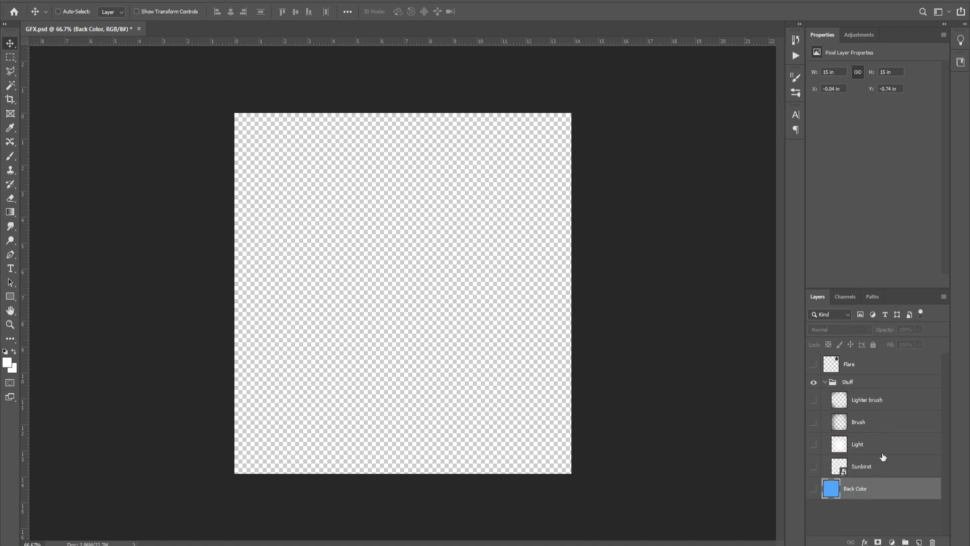
pyautogui.click(826, 382)
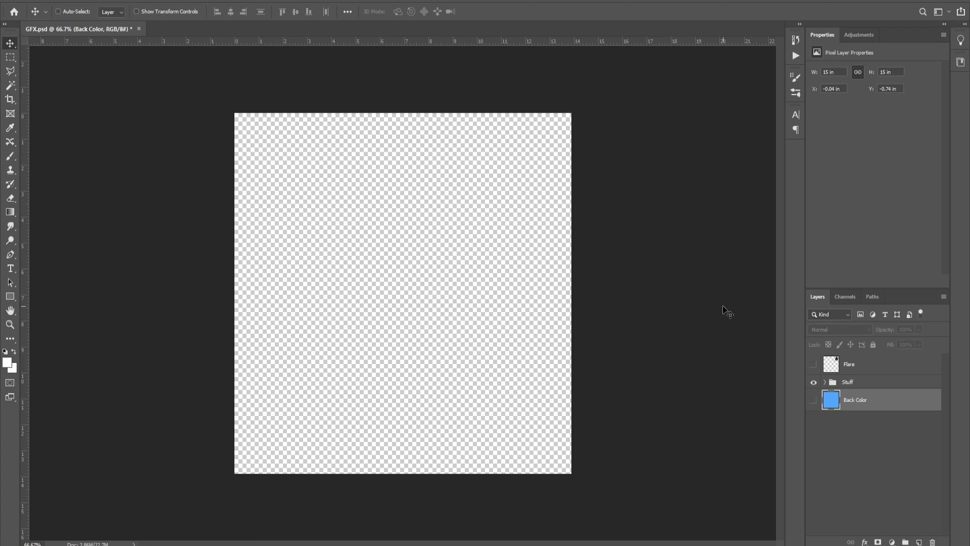
pyautogui.click(10, 296)
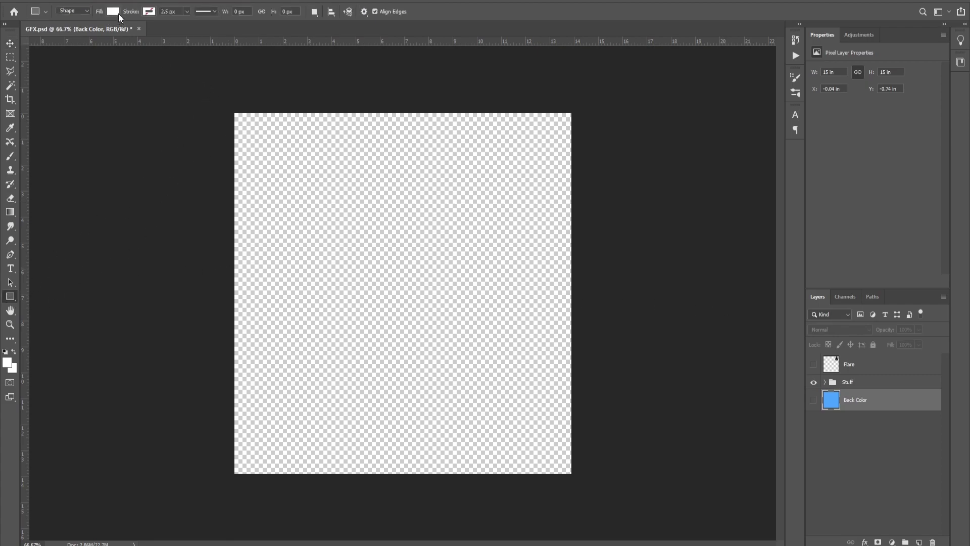
pyautogui.click(114, 11)
pyautogui.click(110, 68)
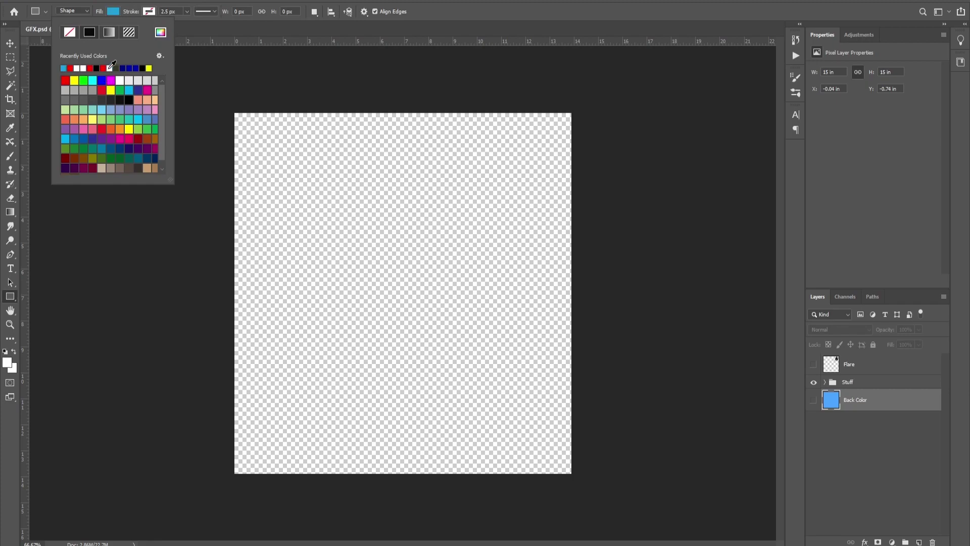
pyautogui.moveTo(214, 78); pyautogui.dragTo(610, 503)
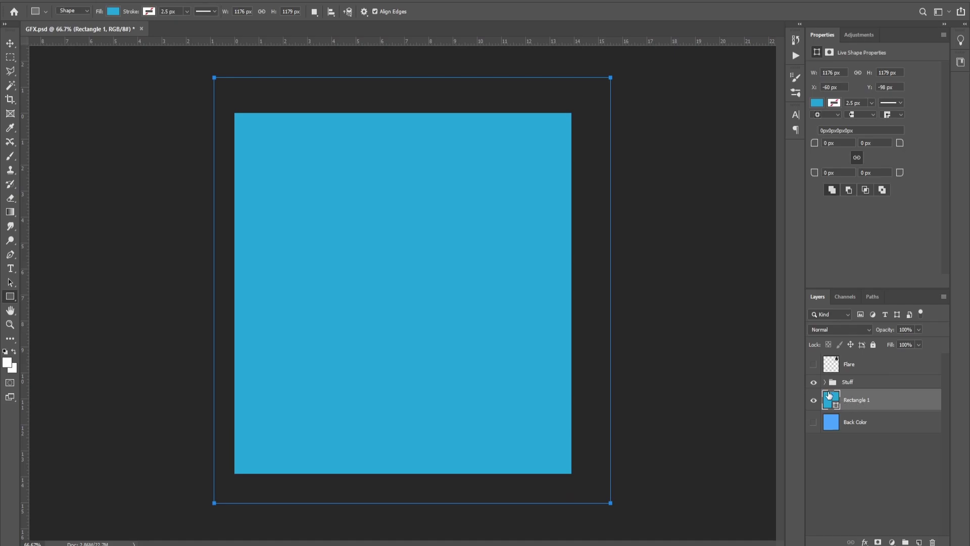
# Step: Make the Sunbirst layer visible in the Stuff group and select it
pyautogui.click(825, 382)
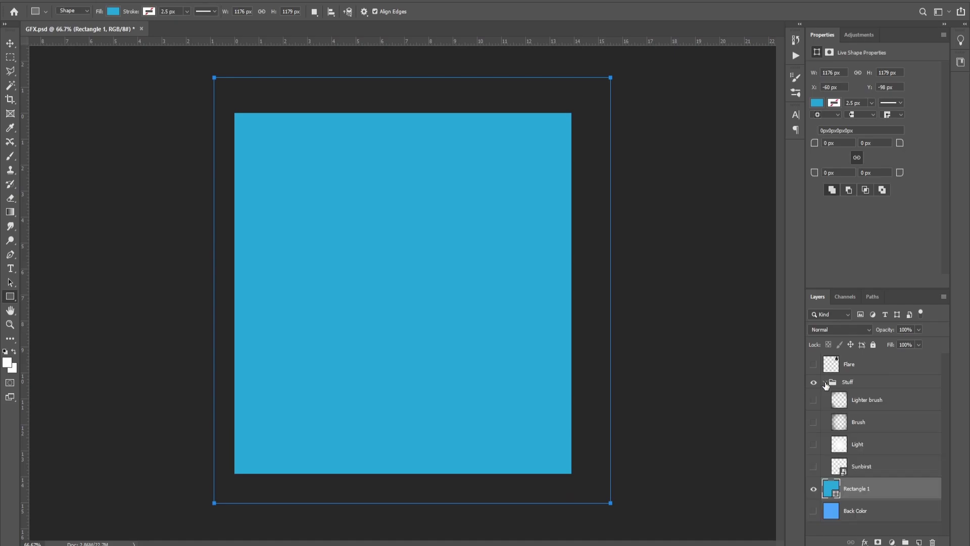
pyautogui.click(814, 467)
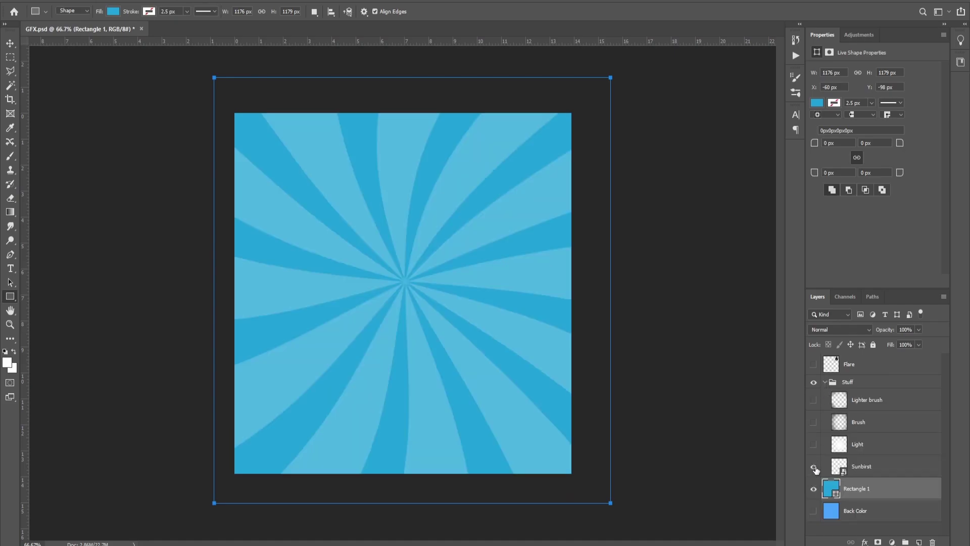
pyautogui.click(876, 469)
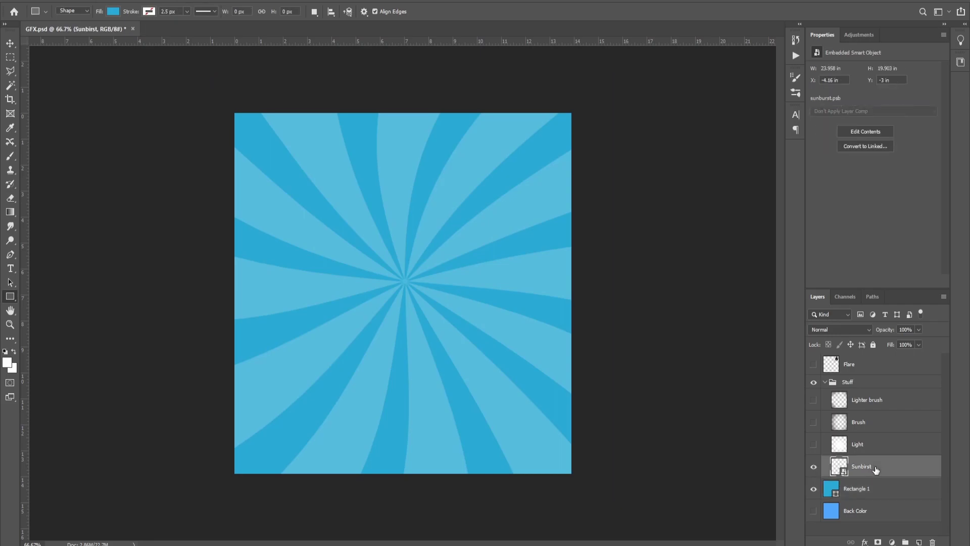
pyautogui.click(6, 44)
pyautogui.click(813, 445)
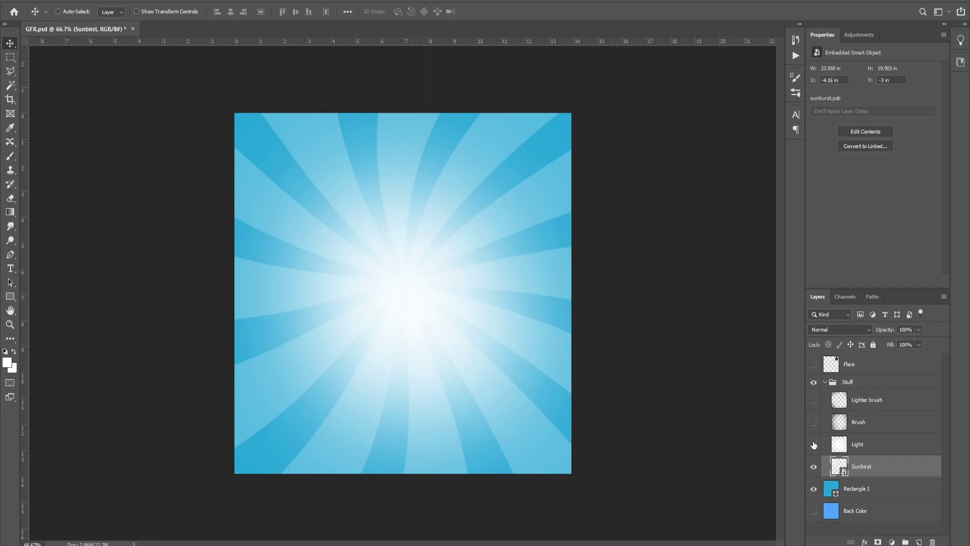
pyautogui.click(813, 444)
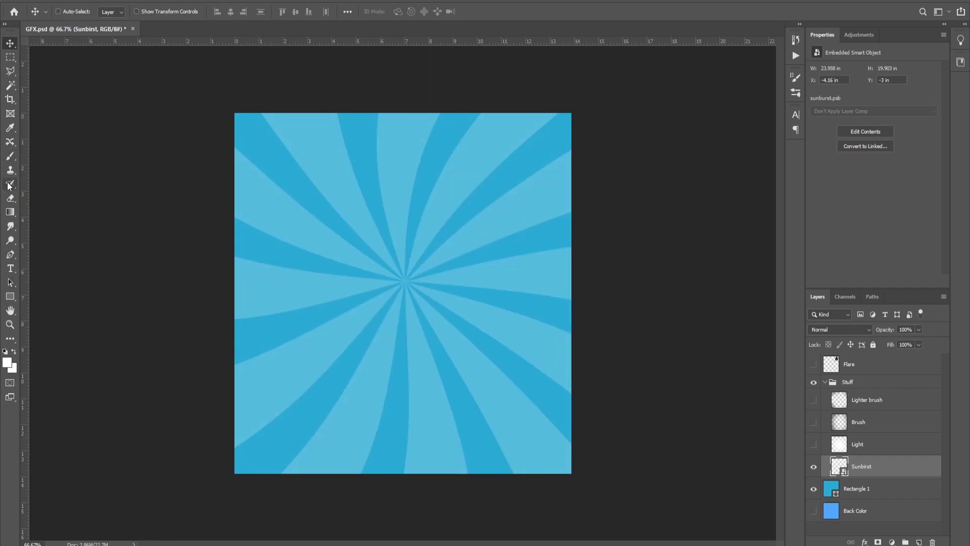
# Step: On a new layer, paint a 495 px soft white brush dab at the sunburst centre
pyautogui.click(10, 155)
pyautogui.click(72, 11)
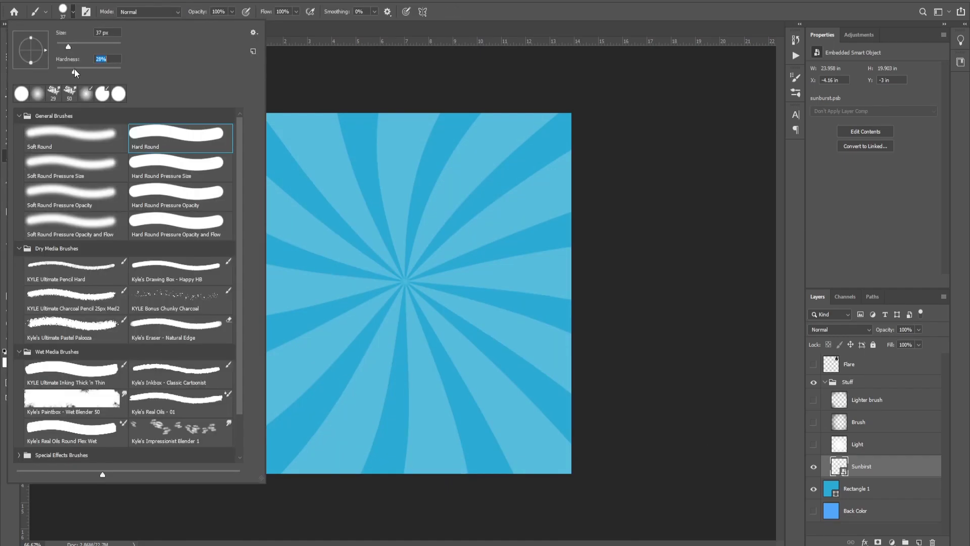
pyautogui.moveTo(93, 47); pyautogui.dragTo(95, 47)
pyautogui.click(351, 98)
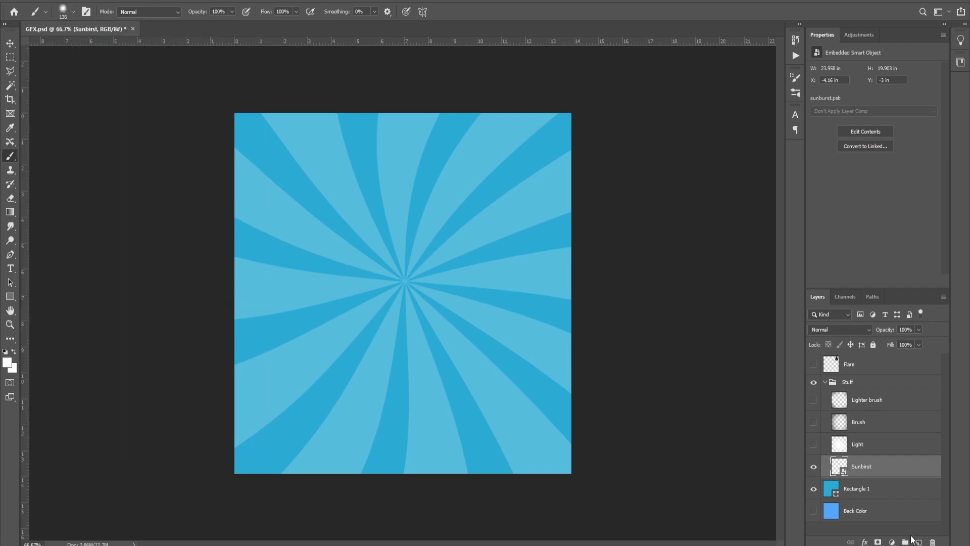
pyautogui.click(919, 542)
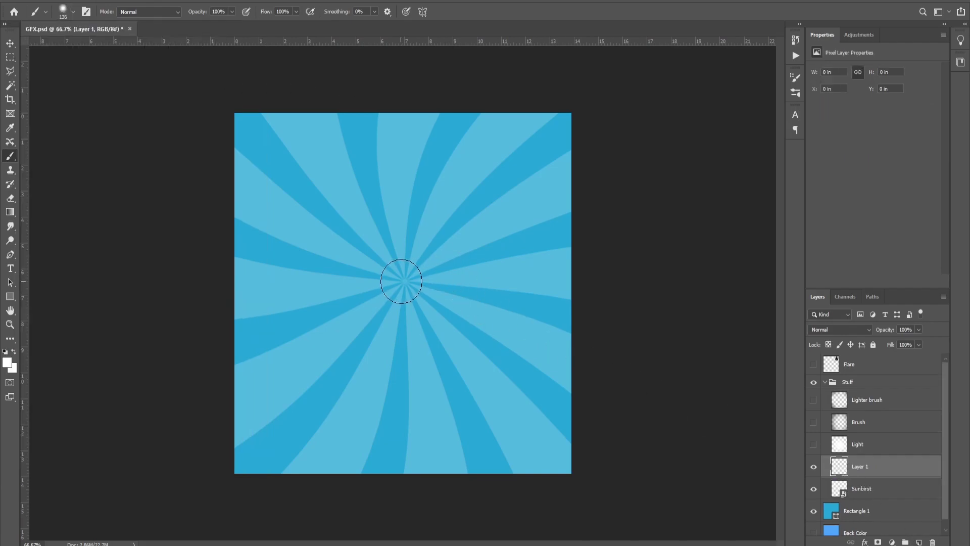
pyautogui.click(405, 280)
pyautogui.hotkey('ctrl', 'z')
pyautogui.click(74, 11)
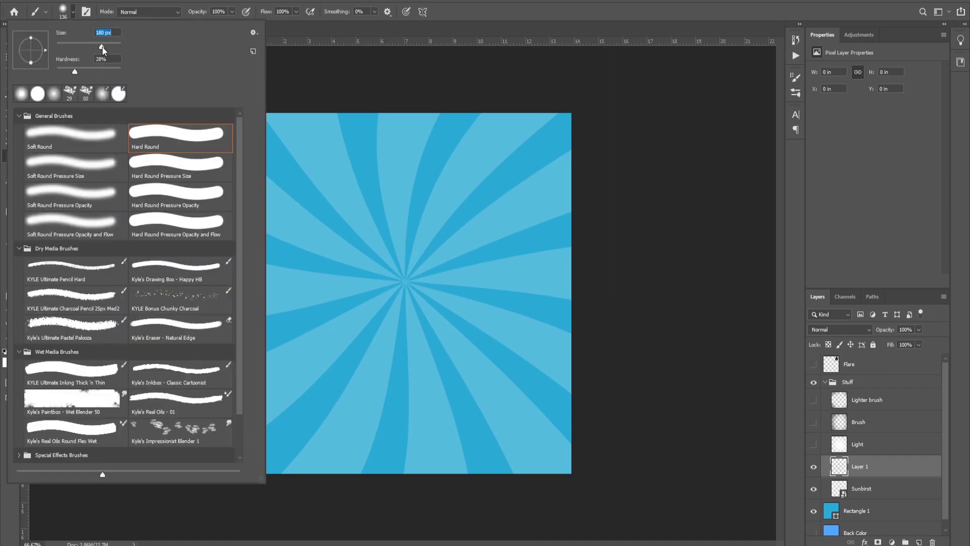
pyautogui.moveTo(102, 46); pyautogui.dragTo(115, 46)
pyautogui.click(405, 286)
# Step: Free Transform the white glow to about 150% and recentre it, then drop in the avatar render
pyautogui.press('v')
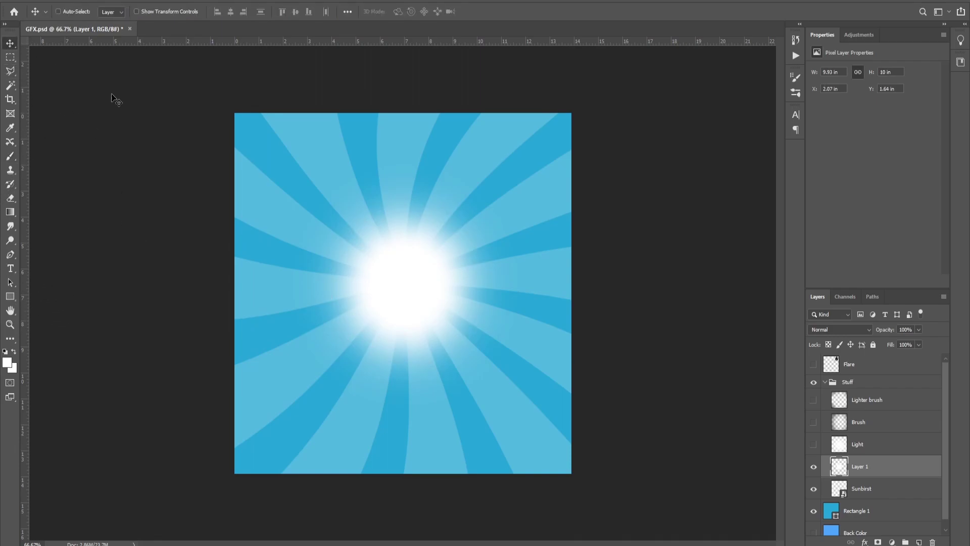
pyautogui.click(332, 191)
pyautogui.hotkey('ctrl', 't')
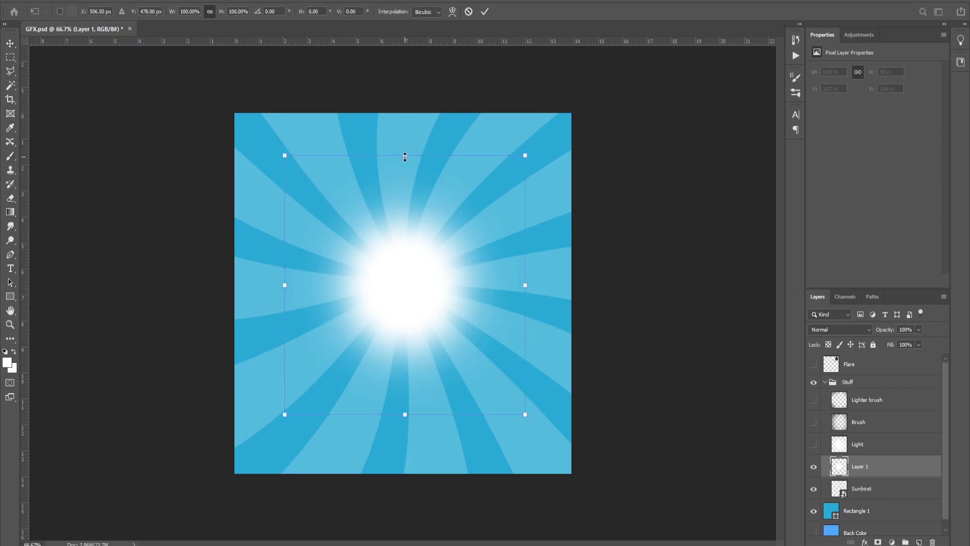
pyautogui.moveTo(405, 157); pyautogui.dragTo(405, 45)
pyautogui.moveTo(404, 205); pyautogui.dragTo(405, 275)
pyautogui.press('Return')
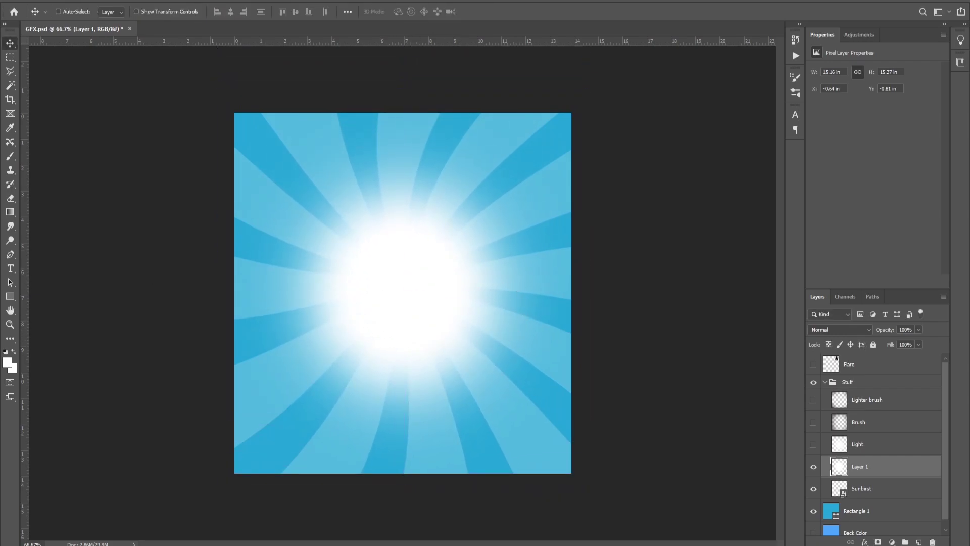
pyautogui.moveTo(340, 307); pyautogui.dragTo(421, 284)
# Step: Scale and move the placed avatar render until it sits flush with the canvas edges, then commit
pyautogui.moveTo(403, 113); pyautogui.dragTo(405, 35)
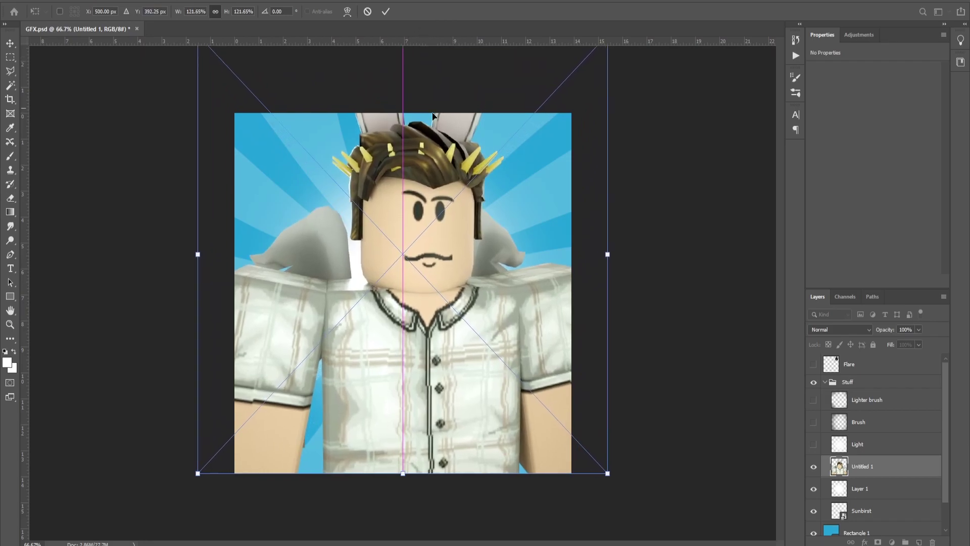
pyautogui.moveTo(433, 117); pyautogui.dragTo(406, 122)
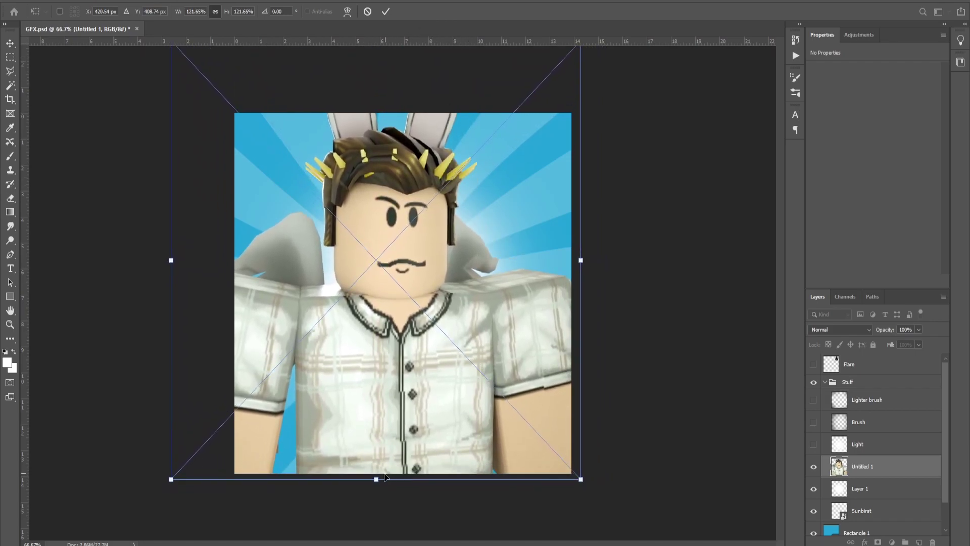
pyautogui.moveTo(376, 478); pyautogui.dragTo(383, 371)
pyautogui.moveTo(403, 287); pyautogui.dragTo(416, 389)
pyautogui.moveTo(389, 141); pyautogui.dragTo(389, 114)
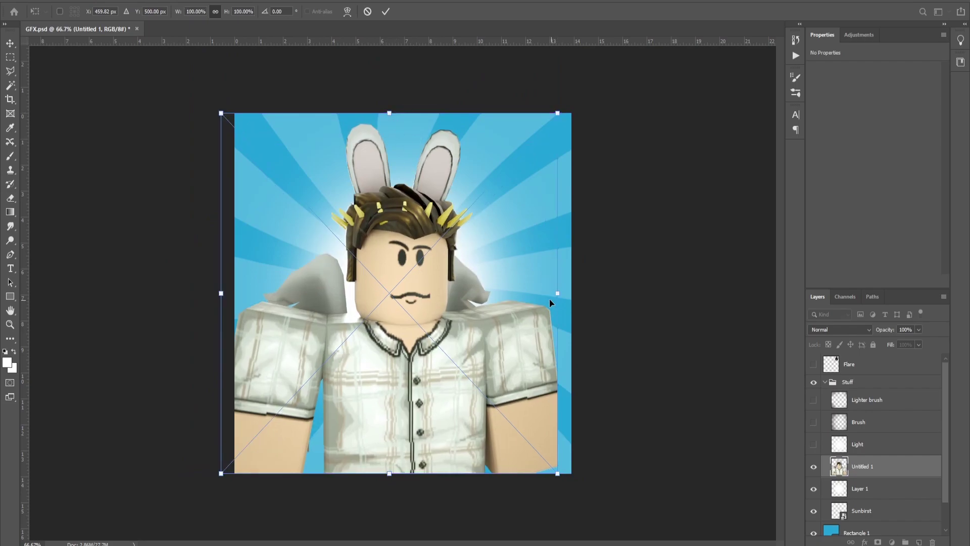
pyautogui.moveTo(486, 298); pyautogui.dragTo(499, 300)
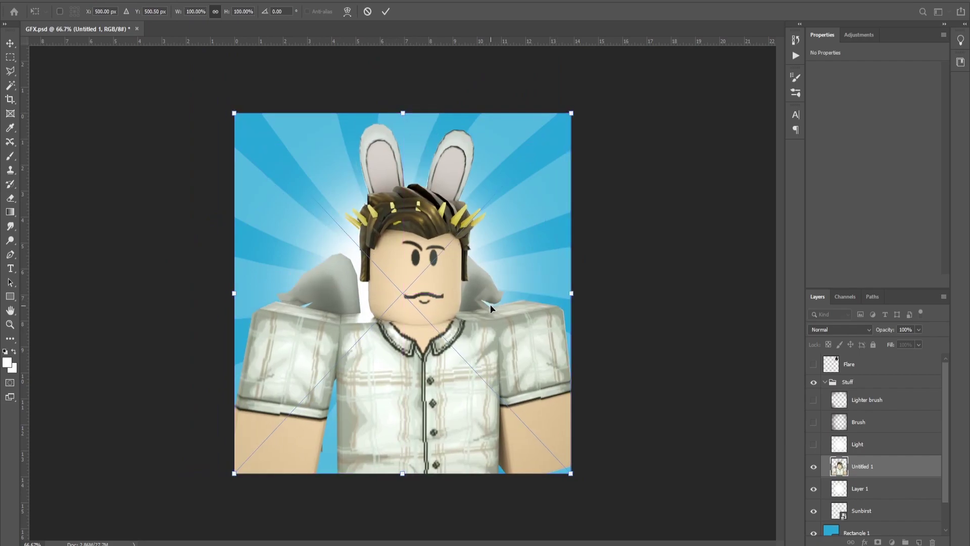
pyautogui.press('Return')
# Step: Add a Color Overlay to Rectangle 1 using a pale grey-green sampled from the canvas
pyautogui.scroll(-1, 828, 502)
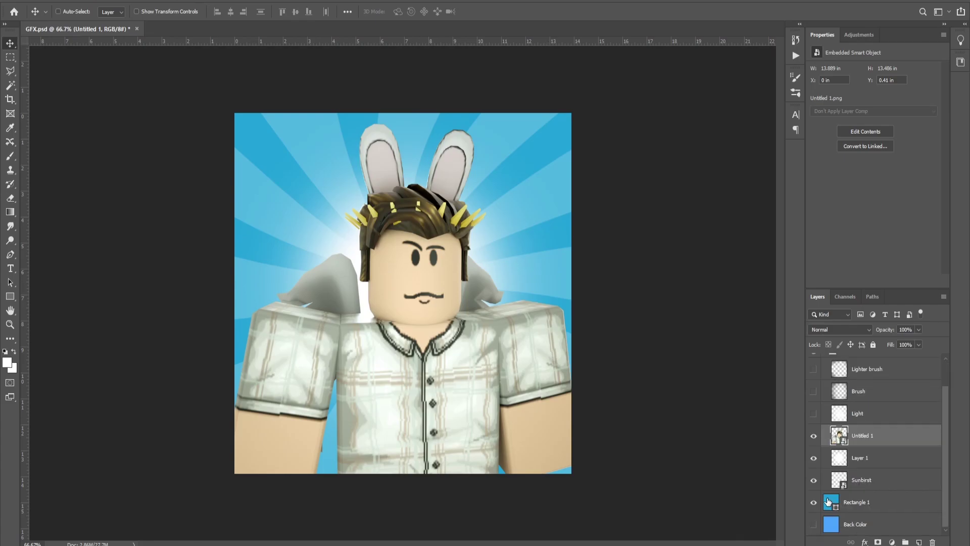
pyautogui.click(828, 502)
pyautogui.rightClick(831, 502)
pyautogui.click(862, 295)
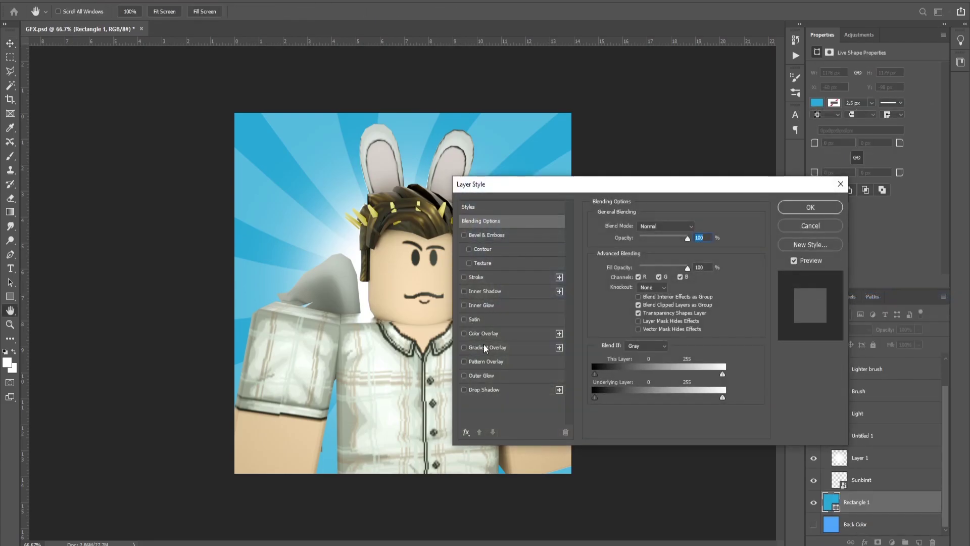
pyautogui.click(464, 333)
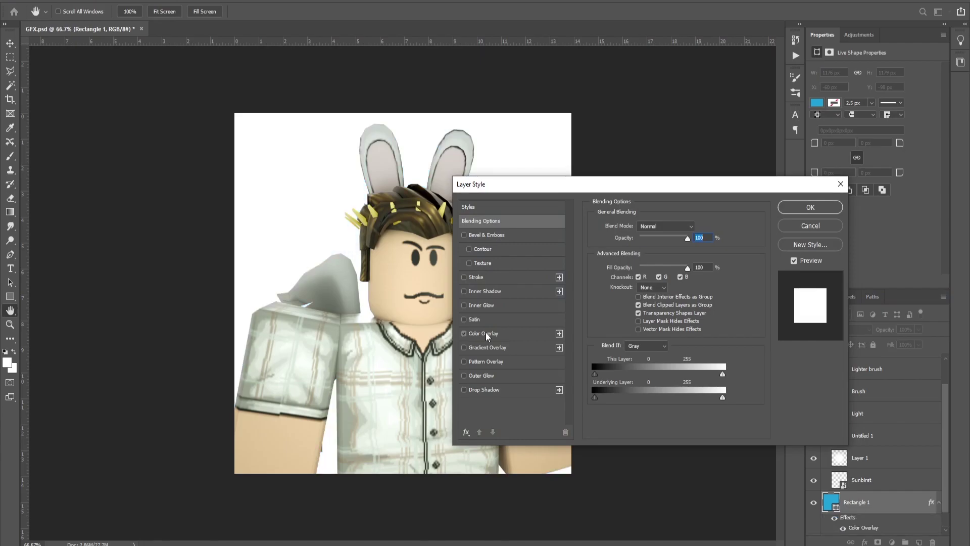
pyautogui.click(486, 333)
pyautogui.click(697, 229)
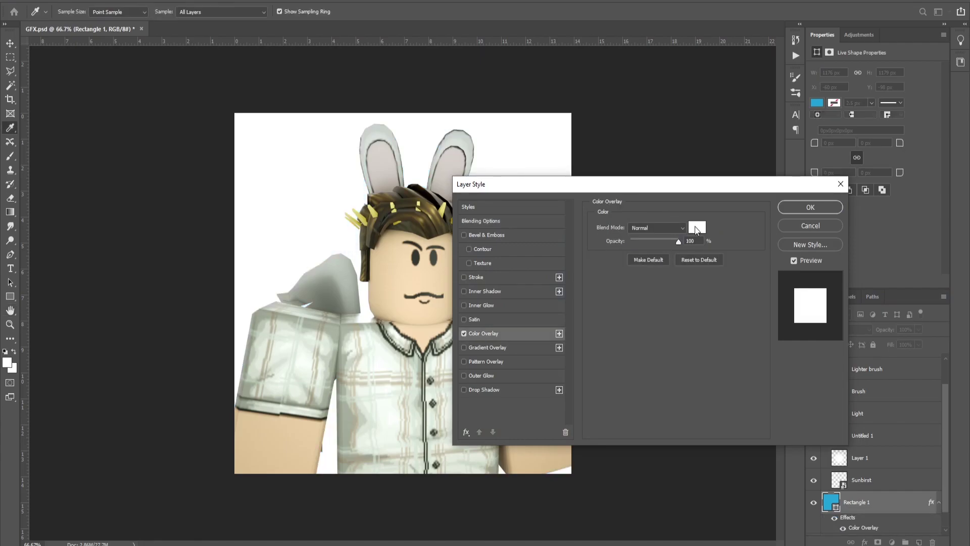
pyautogui.click(332, 328)
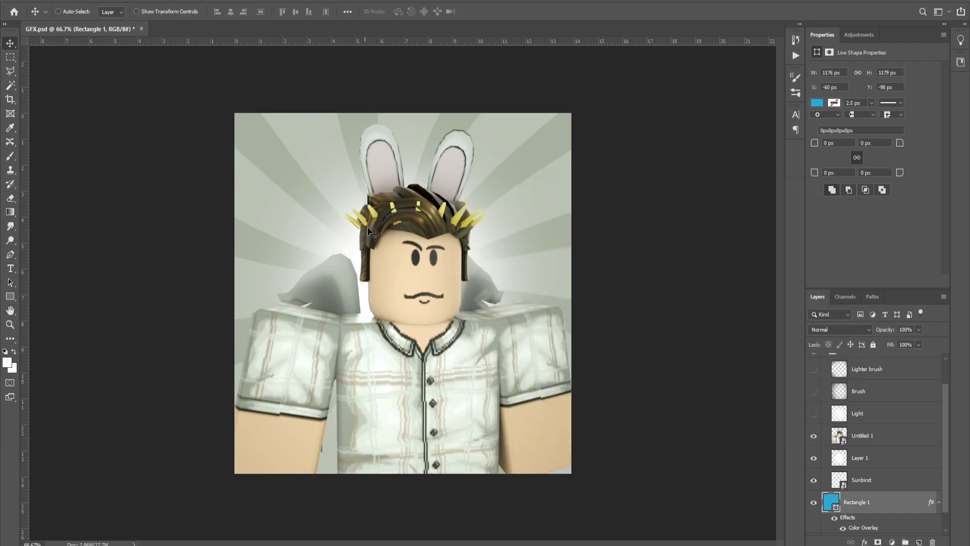
# Step: Nudge the Sunbirst layer and the white glow Layer 1 slightly sideways
pyautogui.click(861, 480)
pyautogui.moveTo(521, 279); pyautogui.dragTo(538, 277)
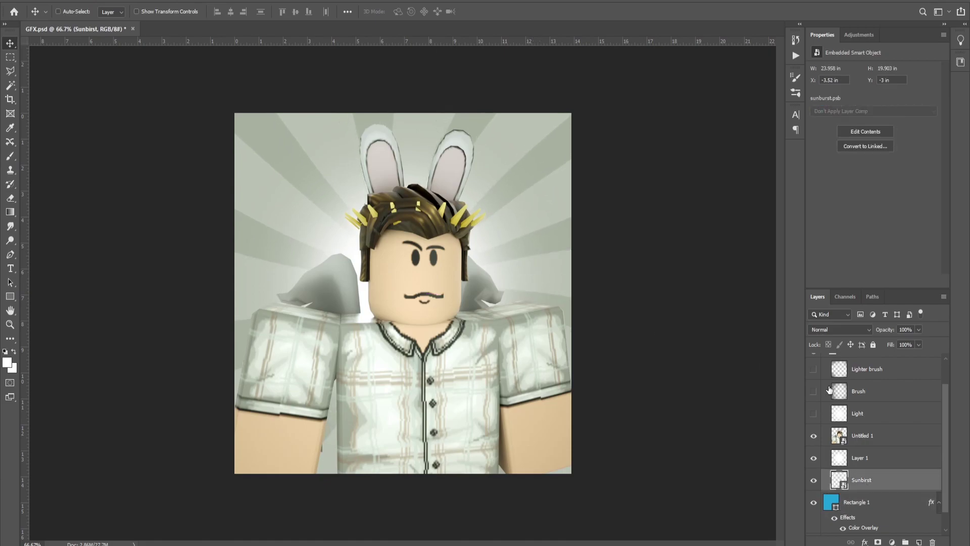
pyautogui.click(861, 458)
pyautogui.moveTo(536, 374); pyautogui.dragTo(472, 290)
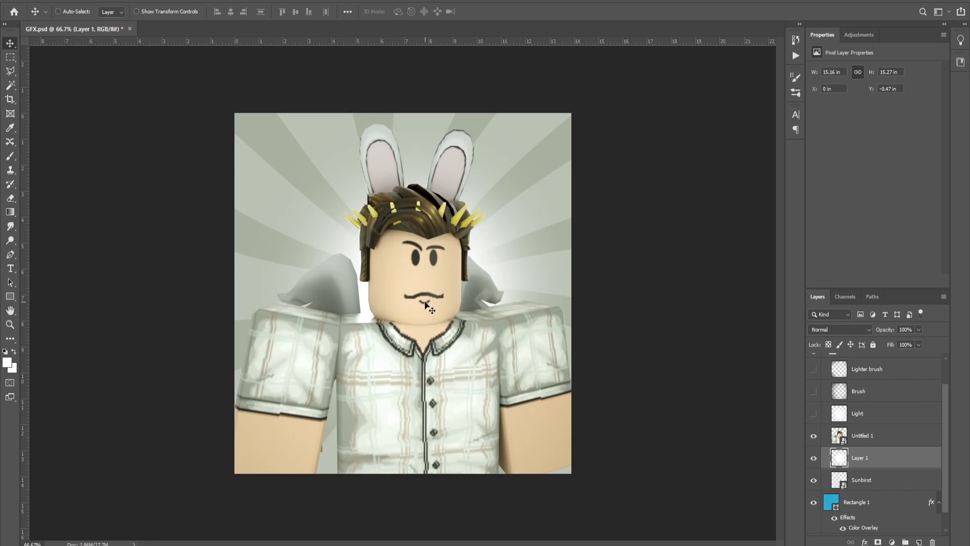
# Step: Move Untitled 1 above the Stuff group and make the Brush shading layer visible
pyautogui.keyDown('alt'); pyautogui.scroll(3, 369, 299); pyautogui.keyUp('alt')
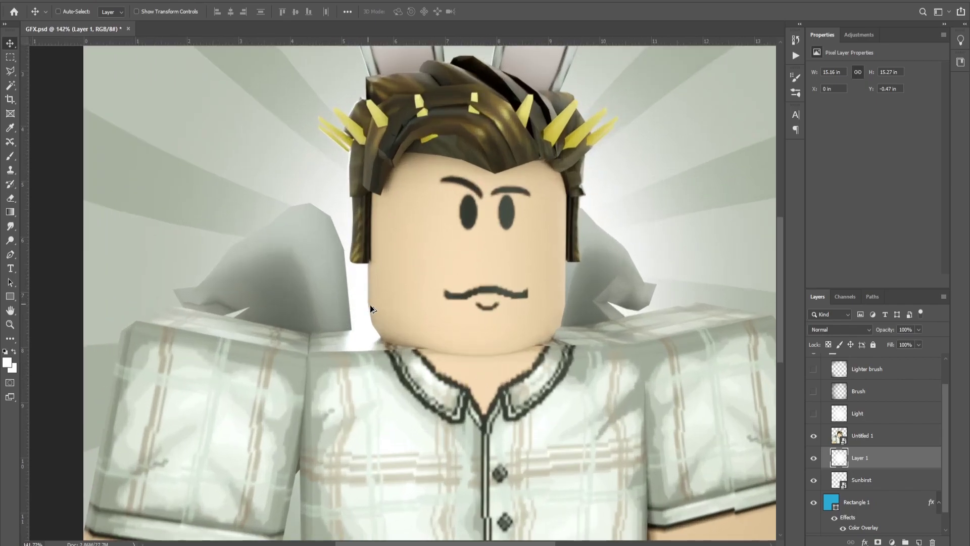
pyautogui.keyDown('alt'); pyautogui.scroll(2, 371, 308); pyautogui.keyUp('alt')
pyautogui.keyDown('alt'); pyautogui.scroll(-6, 344, 277); pyautogui.keyUp('alt')
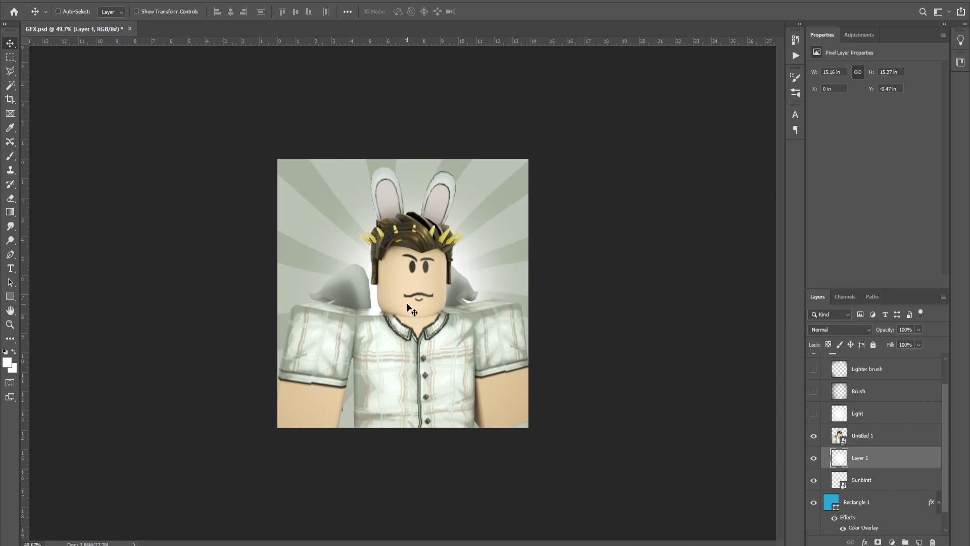
pyautogui.scroll(1, 854, 459)
pyautogui.moveTo(861, 457); pyautogui.dragTo(860, 364)
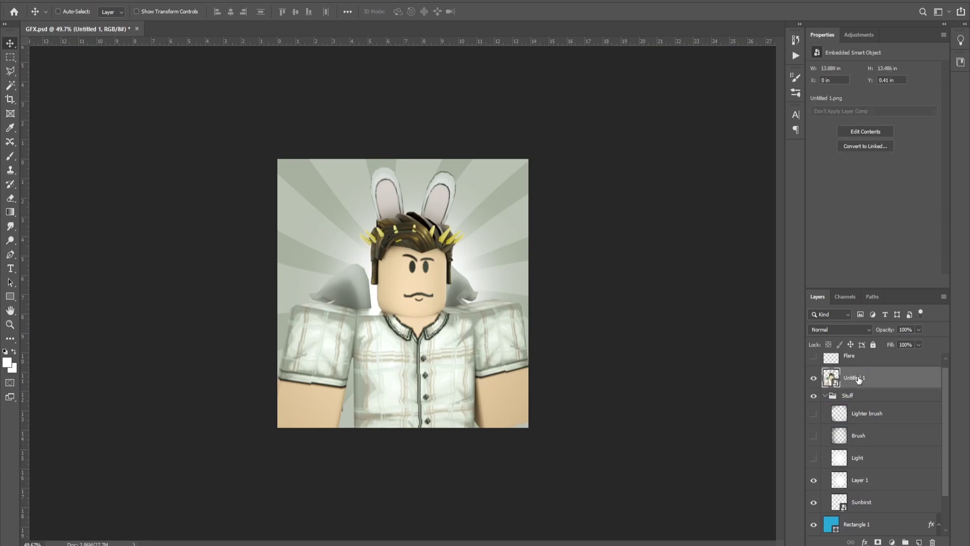
pyautogui.scroll(-2, 859, 380)
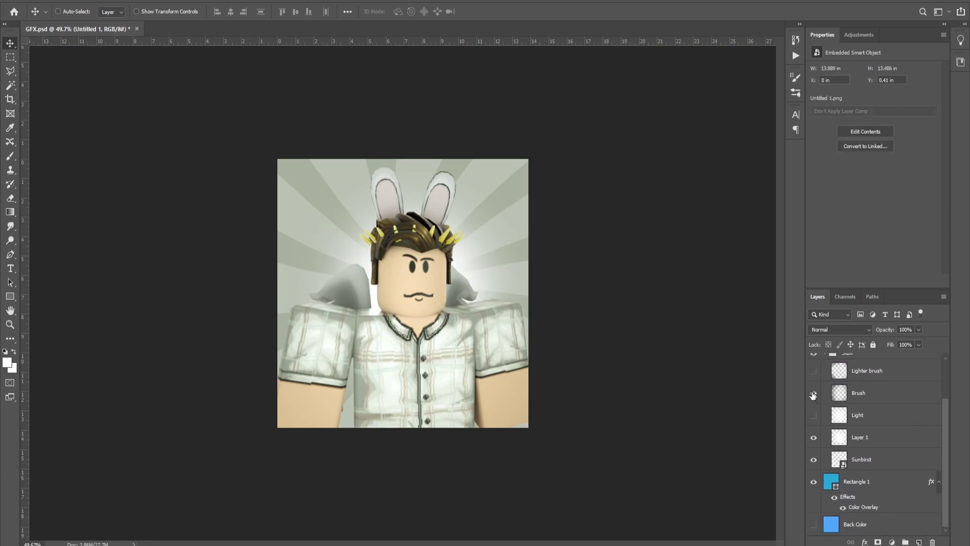
pyautogui.click(813, 395)
# Step: Make the Lighter brush layer visible
pyautogui.click(814, 372)
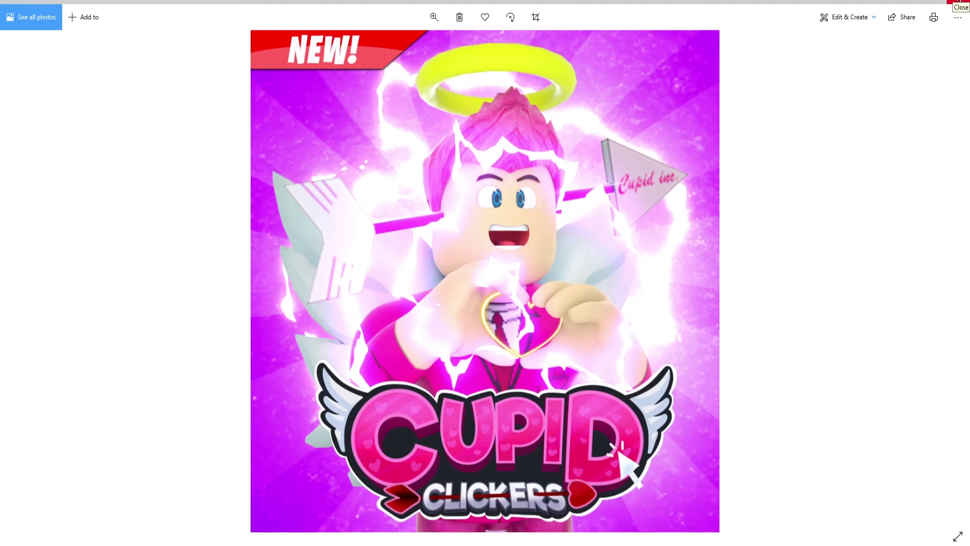
# Step: Close the reference viewer and sample red as the foreground colour with the Eyedropper
pyautogui.click(959, 1)
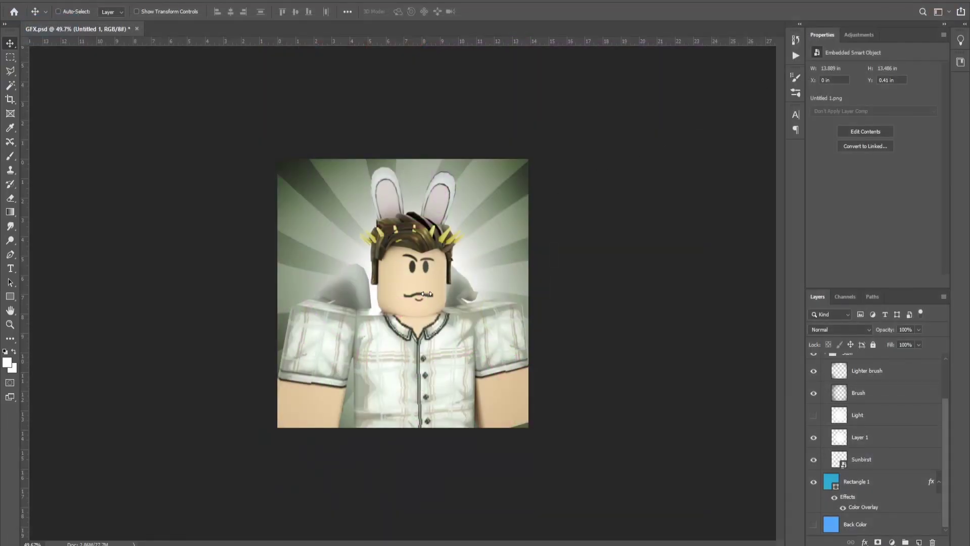
pyautogui.keyDown('alt'); pyautogui.scroll(2, 411, 327); pyautogui.keyUp('alt')
pyautogui.keyDown('alt'); pyautogui.scroll(1, 416, 320); pyautogui.keyUp('alt')
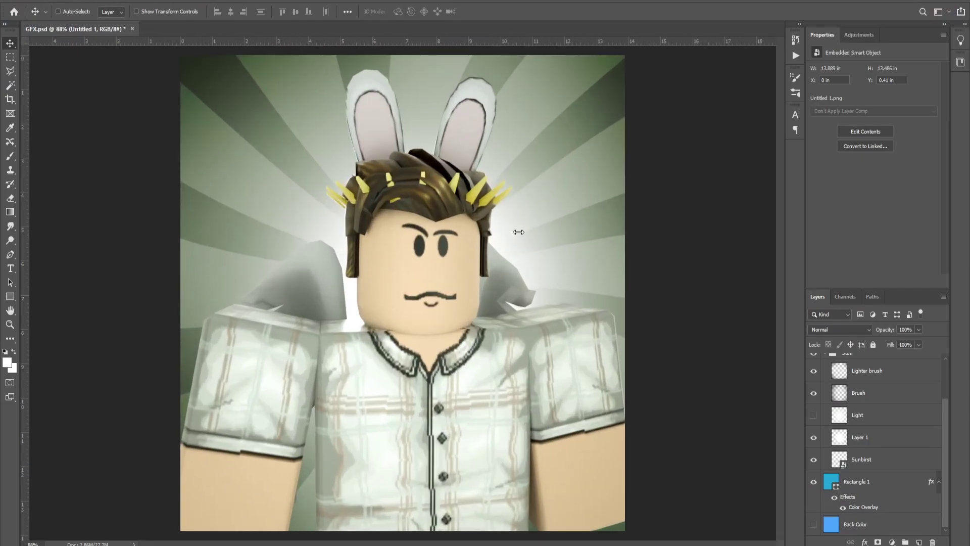
pyautogui.keyDown('alt'); pyautogui.scroll(-2, 466, 271); pyautogui.keyUp('alt')
pyautogui.keyDown('alt'); pyautogui.scroll(-1, 466, 270); pyautogui.keyUp('alt')
pyautogui.keyDown('alt'); pyautogui.scroll(-1, 440, 304); pyautogui.keyUp('alt')
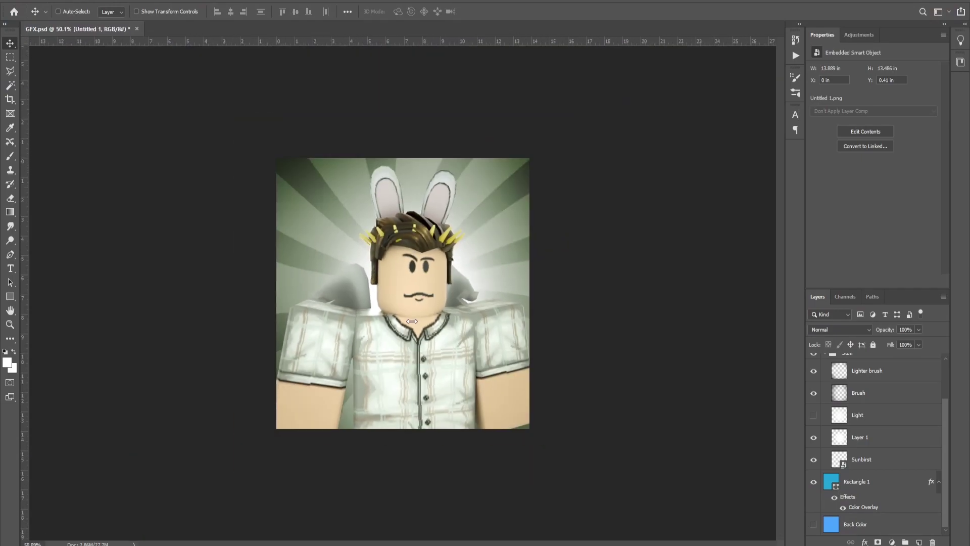
pyautogui.keyDown('alt'); pyautogui.scroll(1, 418, 317); pyautogui.keyUp('alt')
pyautogui.keyDown('alt'); pyautogui.scroll(2, 418, 317); pyautogui.keyUp('alt')
pyautogui.keyDown('alt'); pyautogui.scroll(-3, 418, 317); pyautogui.keyUp('alt')
pyautogui.press('i')
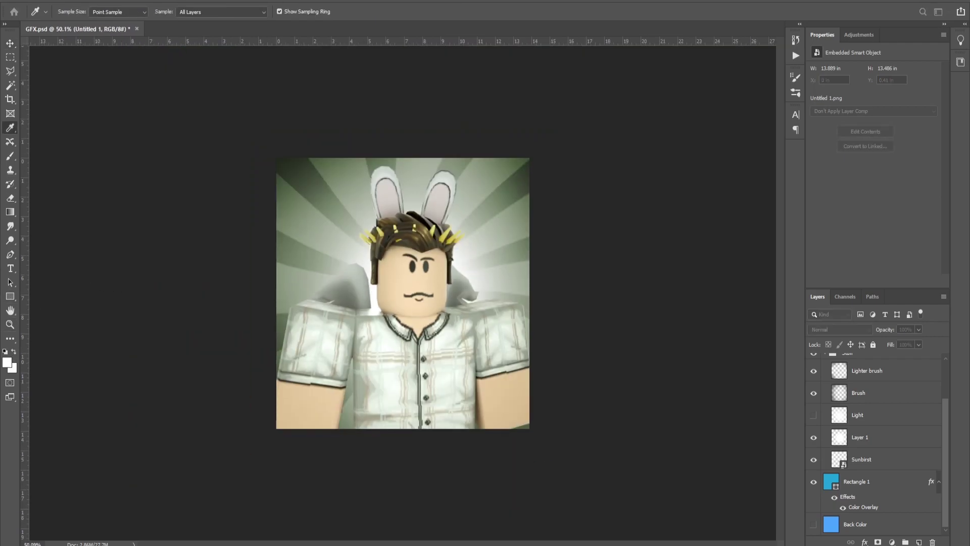
pyautogui.press('Return')
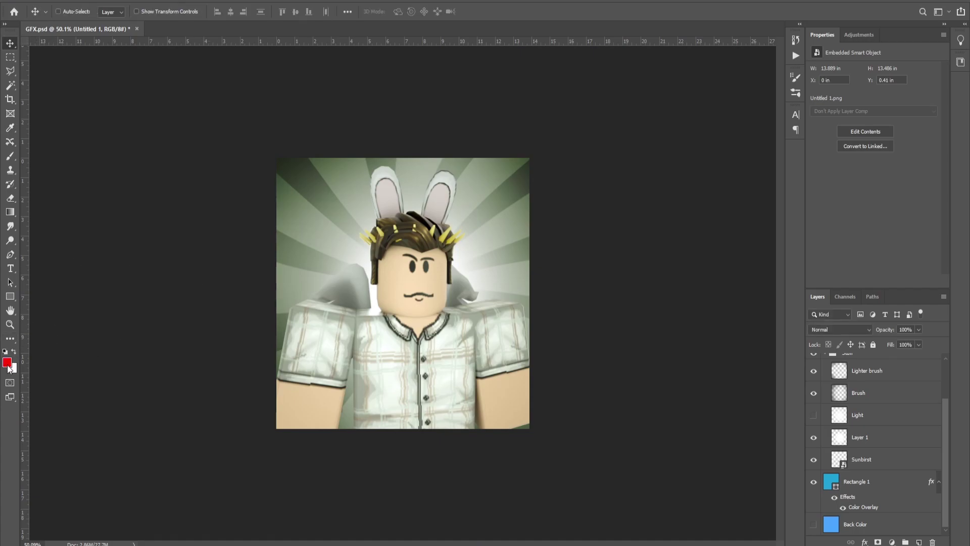
# Step: Draw a red rectangle rotated about -37° beside the banner, then select it with Rectangle 2
pyautogui.click(10, 296)
pyautogui.moveTo(256, 146)
pyautogui.mouseDown()
pyautogui.moveTo(343, 188)
pyautogui.moveTo(362, 186)
pyautogui.mouseUp()
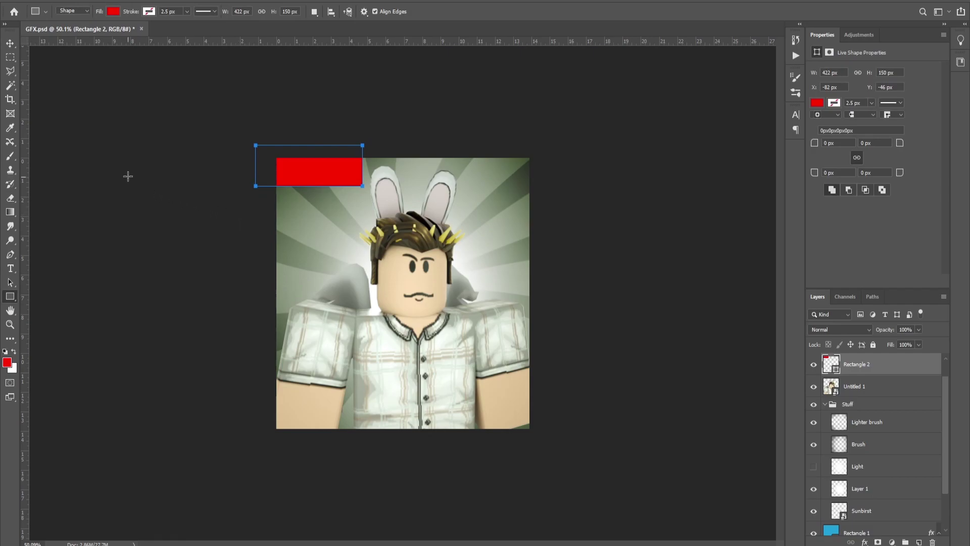
pyautogui.moveTo(303, 219)
pyautogui.mouseDown()
pyautogui.moveTo(362, 243)
pyautogui.moveTo(374, 185)
pyautogui.moveTo(354, 212)
pyautogui.moveTo(376, 148)
pyautogui.moveTo(394, 154)
pyautogui.mouseUp()
pyautogui.hotkey('ctrl', 't')
pyautogui.press('Return')
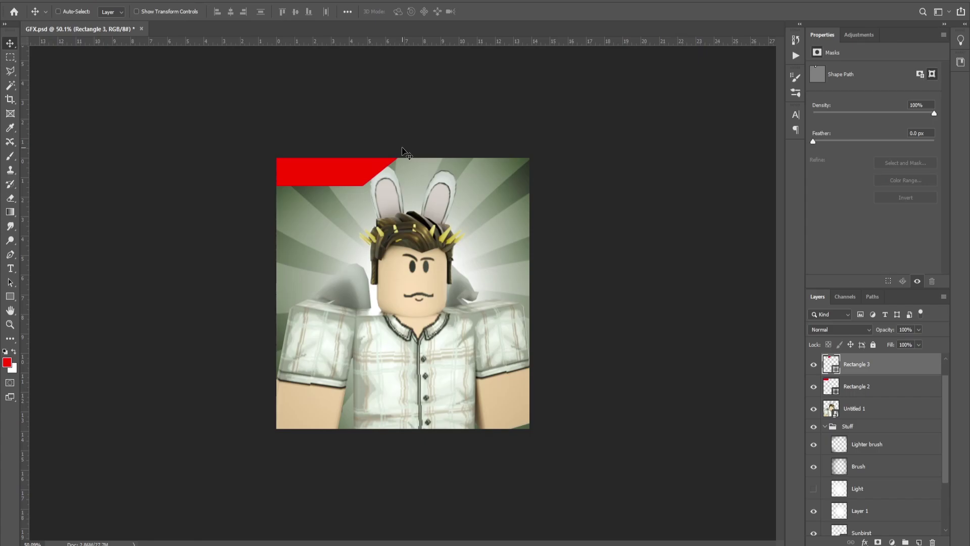
pyautogui.keyDown('alt'); pyautogui.scroll(3, 357, 188); pyautogui.keyUp('alt')
pyautogui.keyDown('alt'); pyautogui.scroll(-3, 357, 188); pyautogui.keyUp('alt')
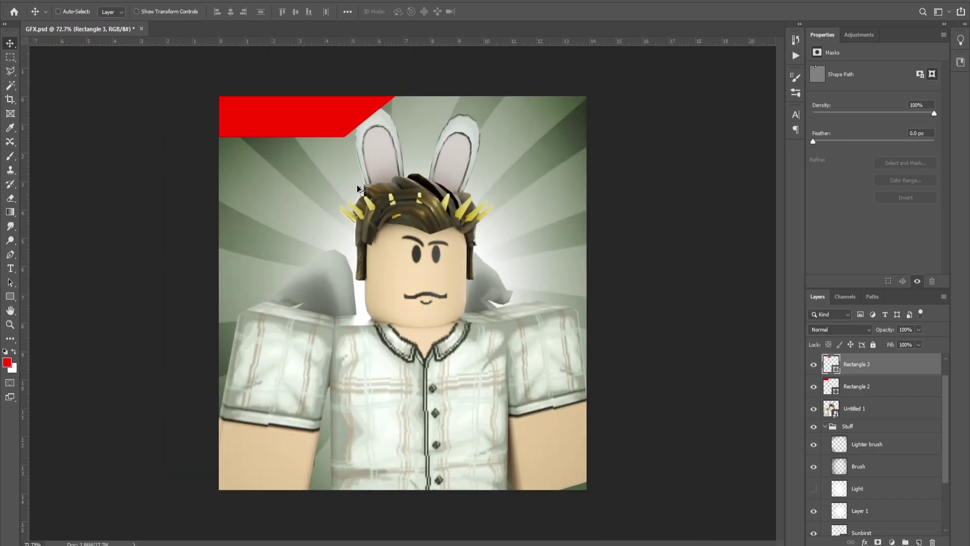
pyautogui.keyDown('shift'); pyautogui.click(875, 386); pyautogui.keyUp('shift')
# Step: Merge the banner rectangles into smart object Rectangle 3, copy an oval slice to Layer 2, and edit Layer 2's styles
pyautogui.rightClick(875, 386)
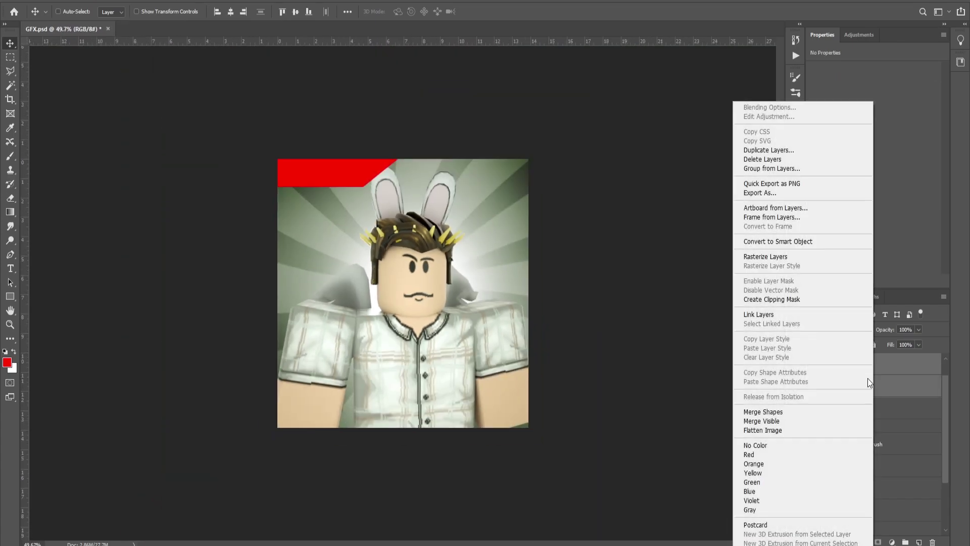
pyautogui.click(809, 244)
pyautogui.click(10, 57)
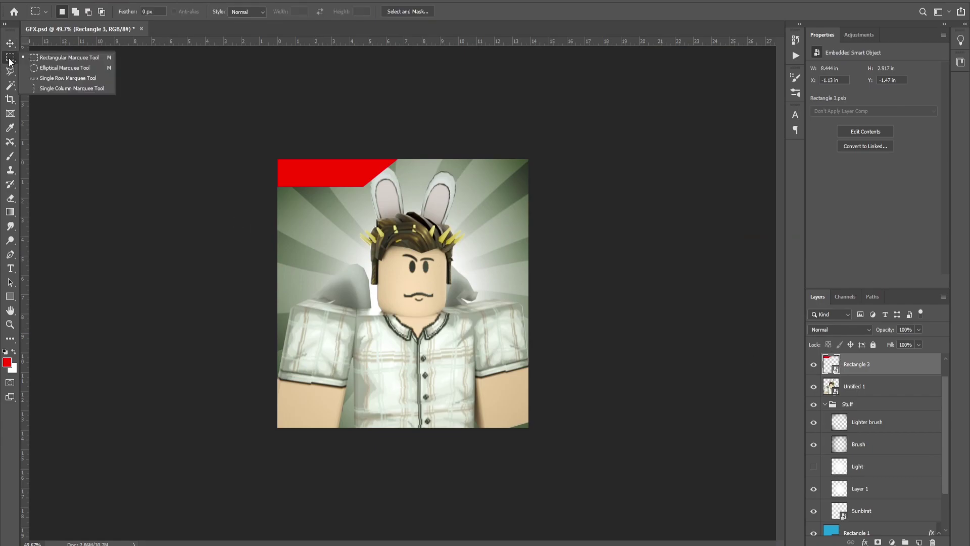
pyautogui.click(65, 69)
pyautogui.moveTo(237, 169); pyautogui.dragTo(406, 206)
pyautogui.rightClick(301, 170)
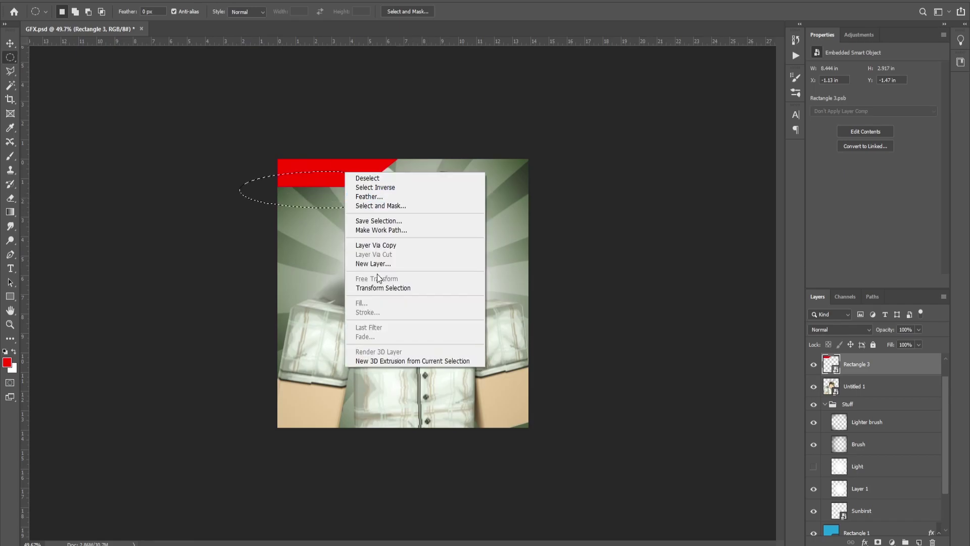
pyautogui.click(385, 246)
pyautogui.rightClick(830, 362)
pyautogui.click(856, 146)
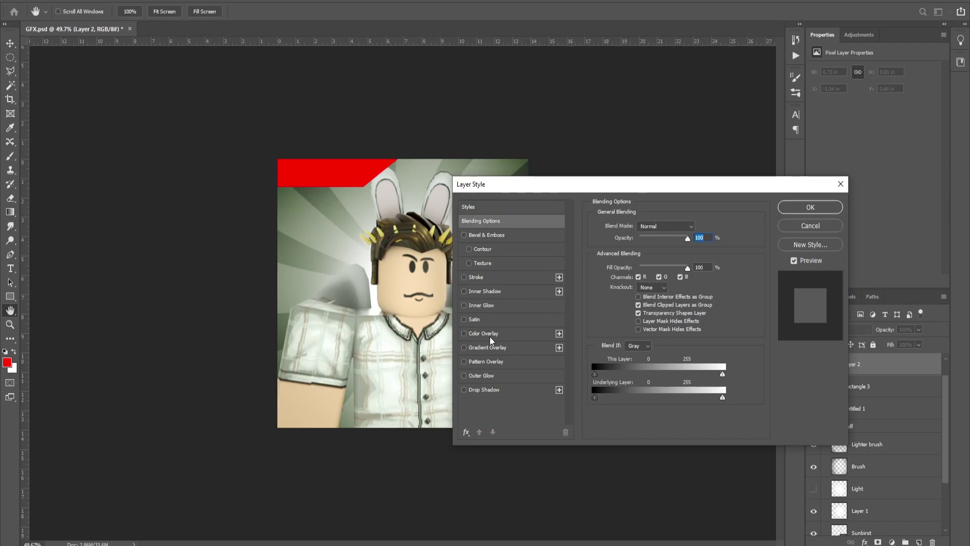
# Step: Give Layer 2 a lighter pinkish red Color Overlay of about ff6060
pyautogui.click(485, 334)
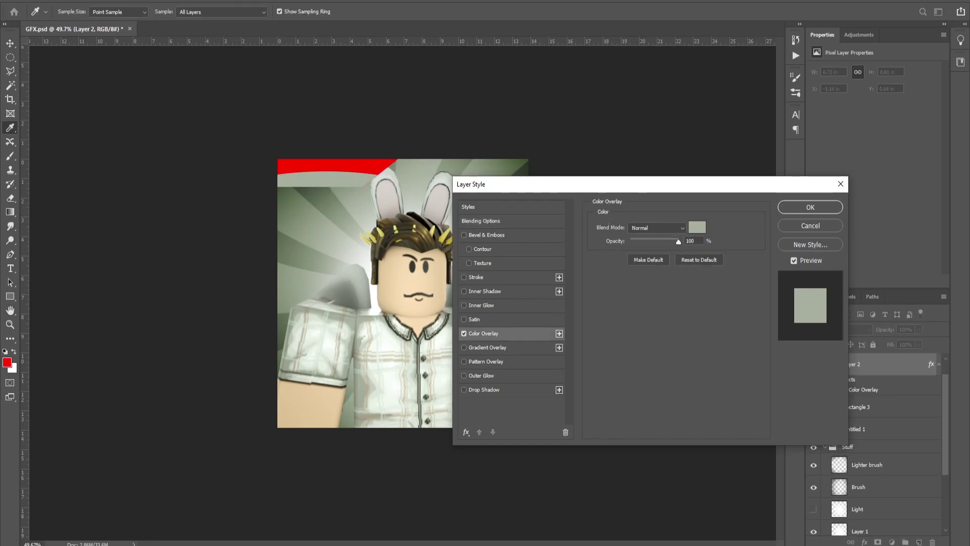
pyautogui.click(697, 227)
pyautogui.write('ff0000')
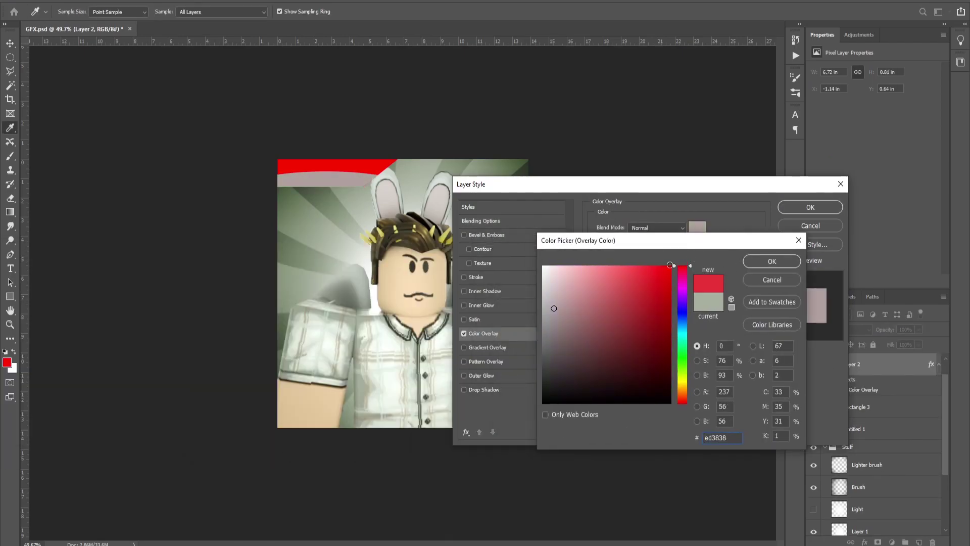
pyautogui.moveTo(657, 275); pyautogui.dragTo(631, 278)
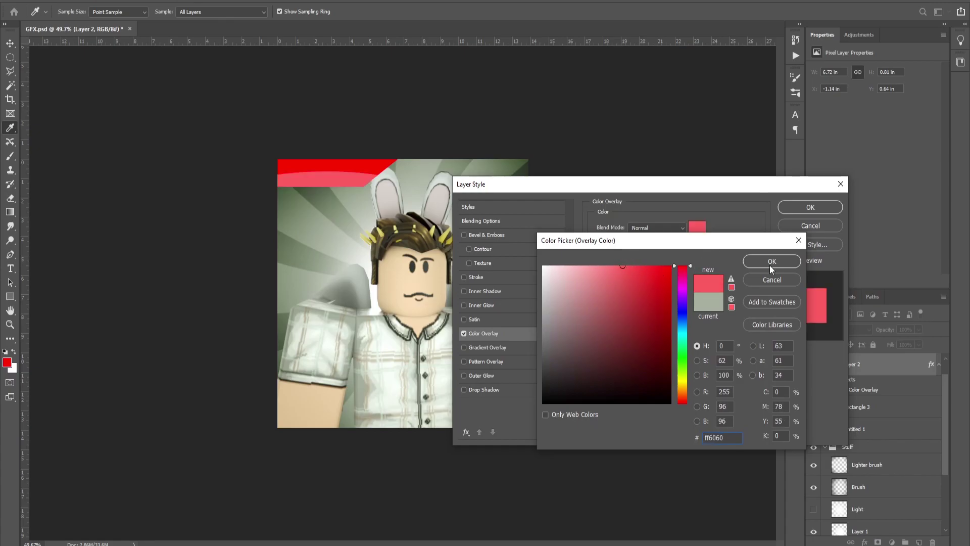
pyautogui.click(770, 262)
pyautogui.click(814, 209)
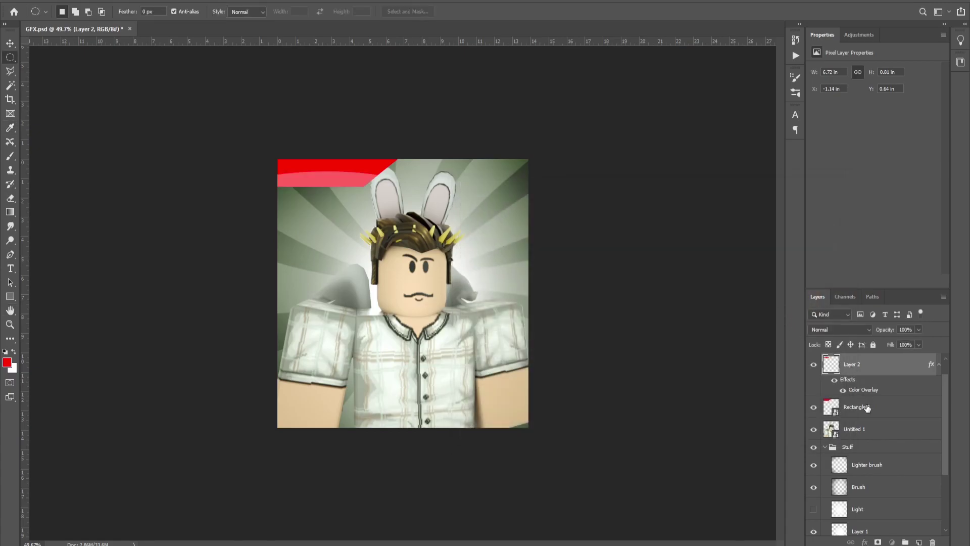
pyautogui.keyDown('ctrl'); pyautogui.click(868, 409); pyautogui.keyUp('ctrl')
# Step: Add a NEW text layer to the left of the avatar's head
pyautogui.click(10, 44)
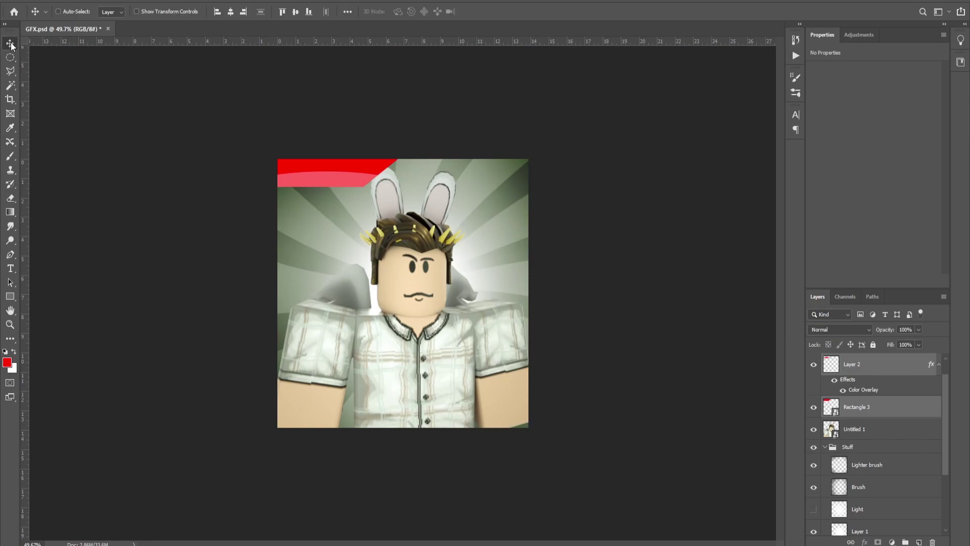
pyautogui.press('t')
pyautogui.click(317, 252)
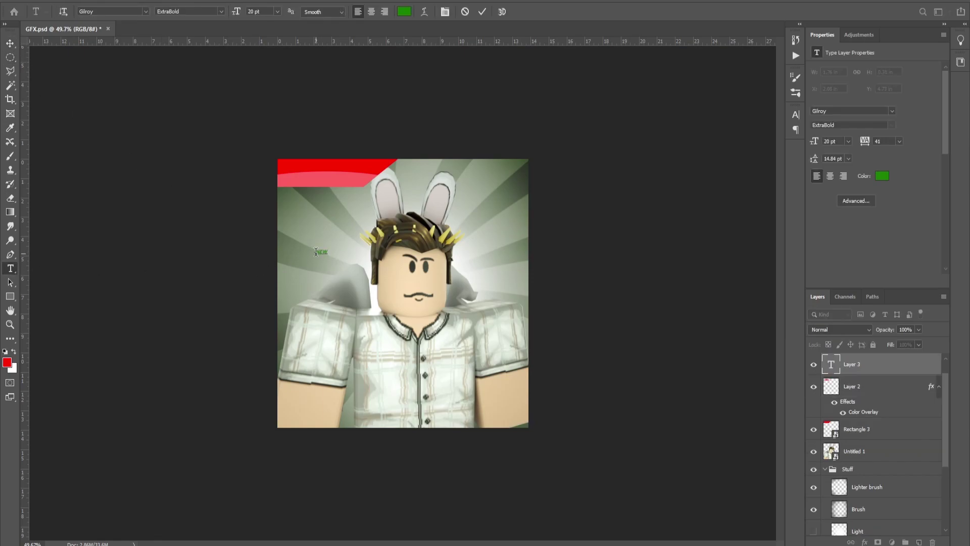
pyautogui.click(10, 43)
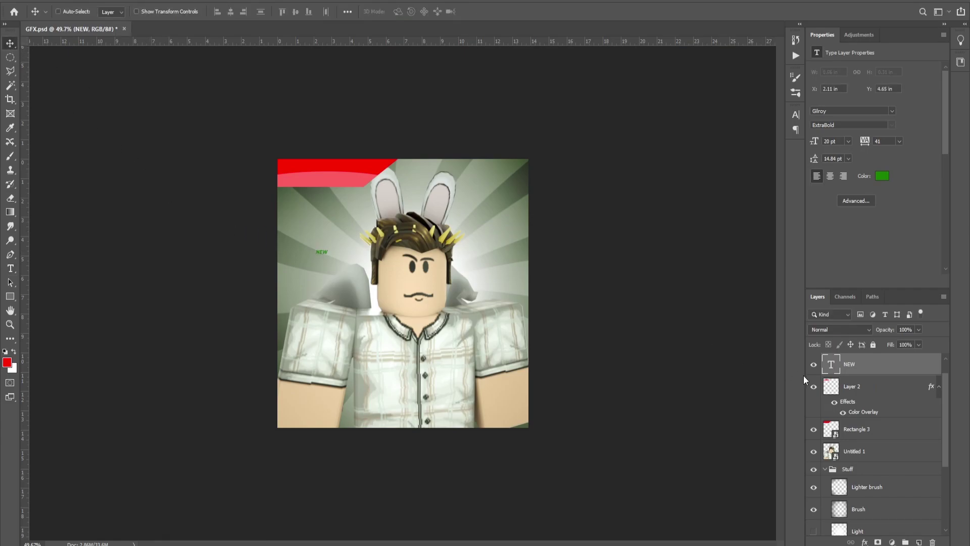
# Step: Style the NEW text with a white Color Overlay and a Stroke outline
pyautogui.rightClick(833, 363)
pyautogui.click(403, 420)
pyautogui.click(478, 333)
pyautogui.click(697, 227)
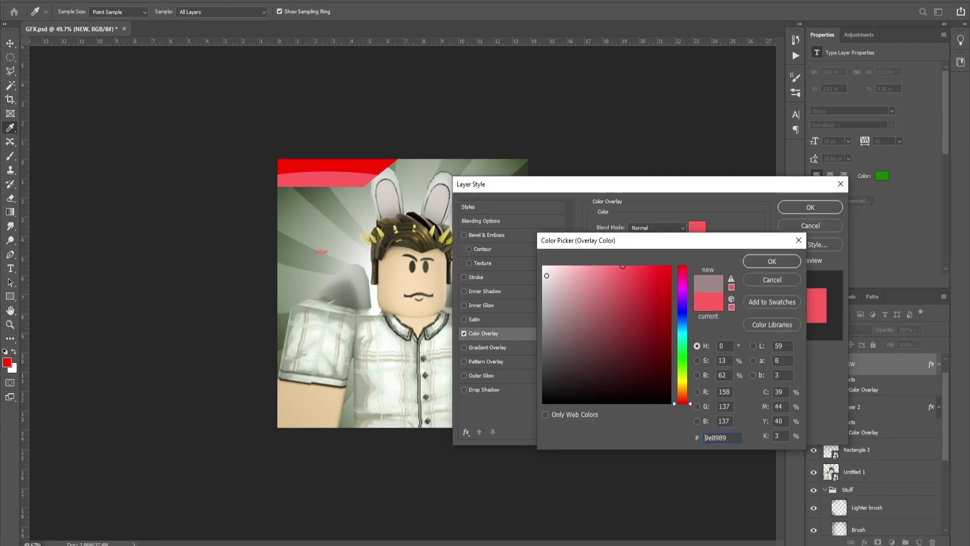
pyautogui.moveTo(546, 275); pyautogui.dragTo(544, 266)
pyautogui.click(772, 261)
pyautogui.click(485, 277)
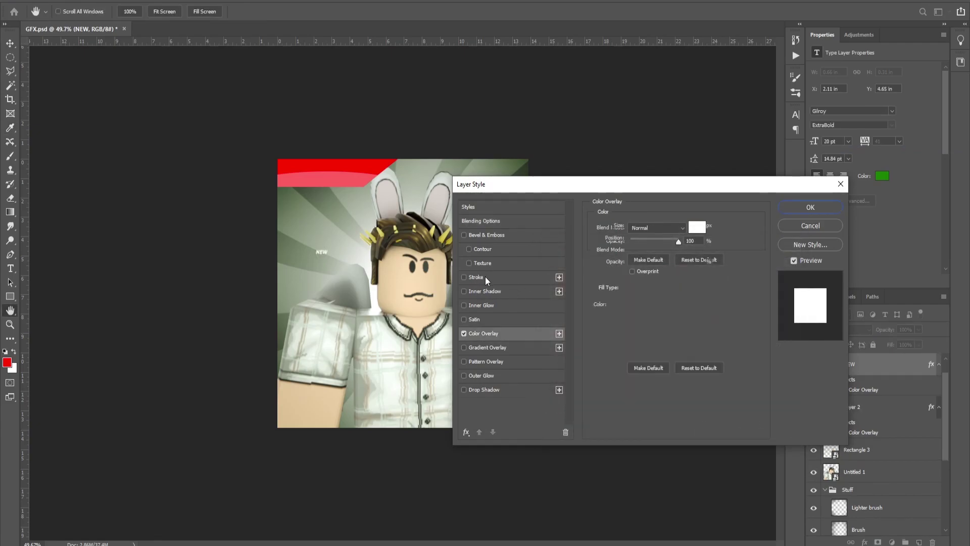
pyautogui.click(618, 304)
pyautogui.press('Return')
pyautogui.press('Return')
# Step: Enlarge the NEW text and place it on the red top-left banner
pyautogui.hotkey('ctrl', 't')
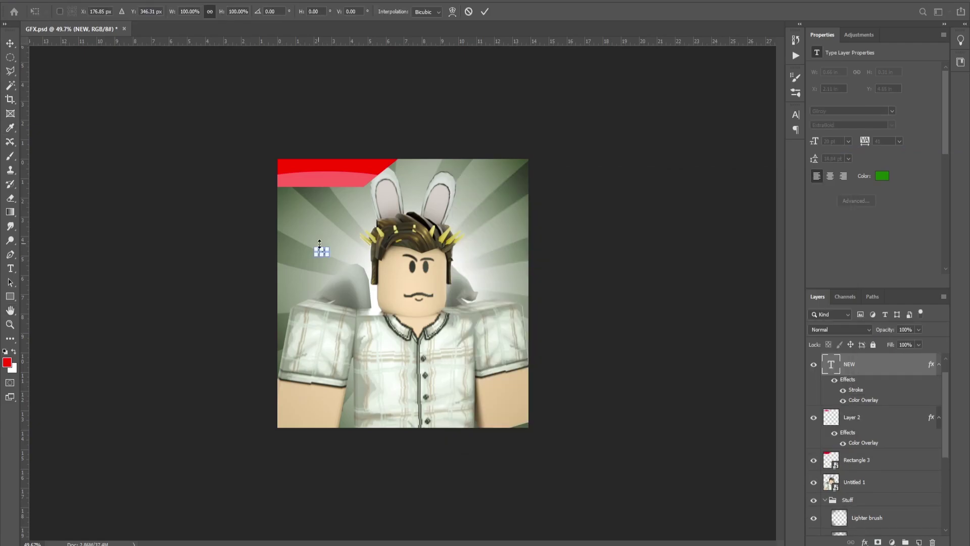
pyautogui.moveTo(322, 248); pyautogui.dragTo(326, 176)
pyautogui.press('Return')
pyautogui.keyDown('alt'); pyautogui.scroll(-1, 431, 334); pyautogui.keyUp('alt')
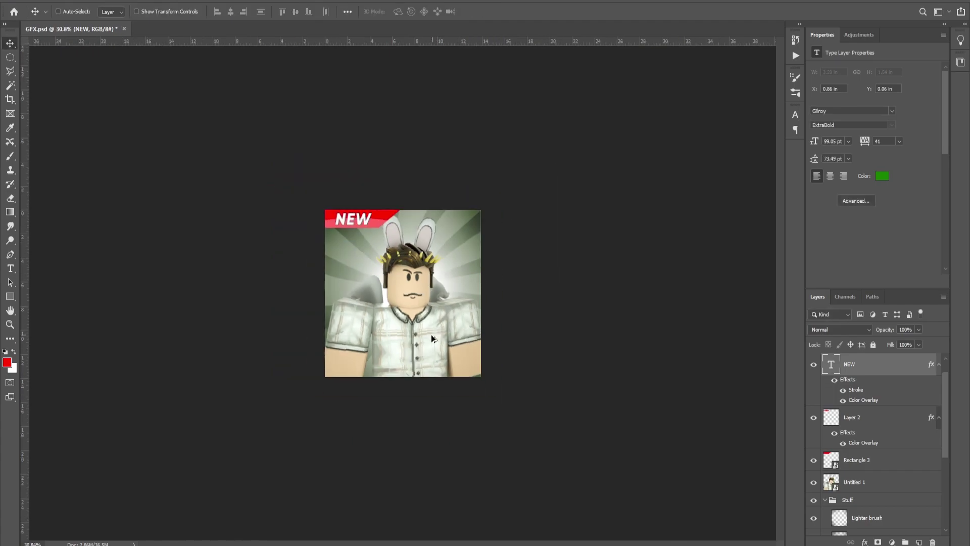
pyautogui.keyDown('alt'); pyautogui.scroll(1, 432, 335); pyautogui.keyUp('alt')
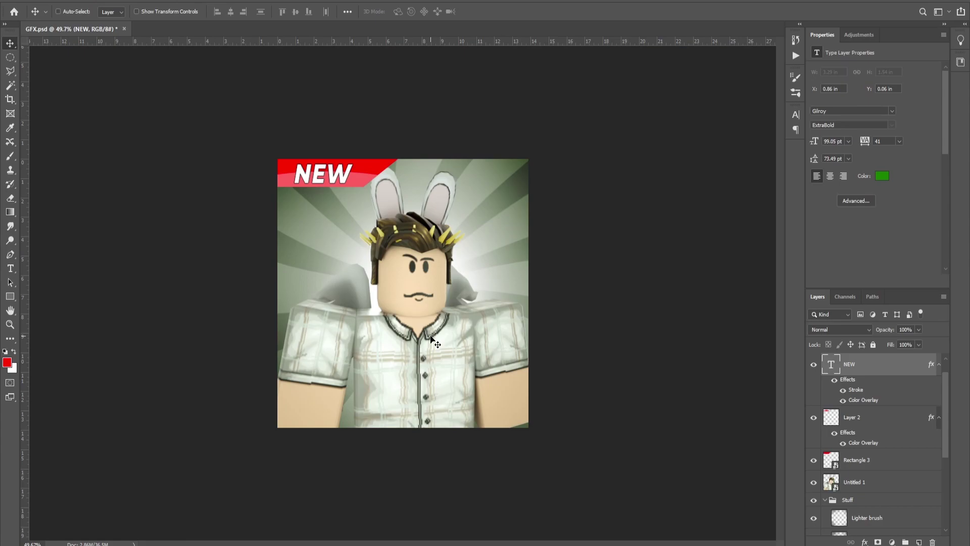
# Step: Draw a red 752 × 272 px rounded rectangle across the lower shirt
pyautogui.click(10, 296)
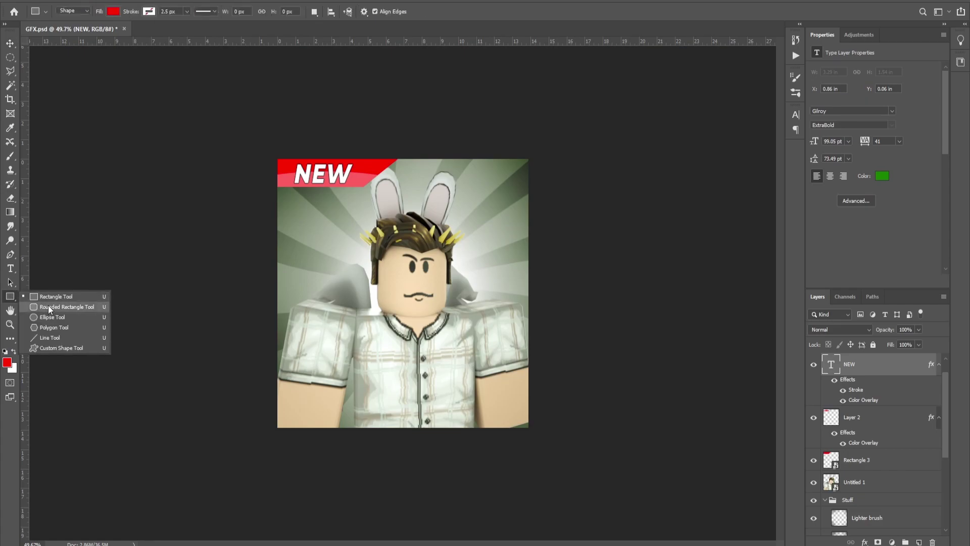
pyautogui.click(49, 306)
pyautogui.moveTo(315, 344); pyautogui.dragTo(504, 415)
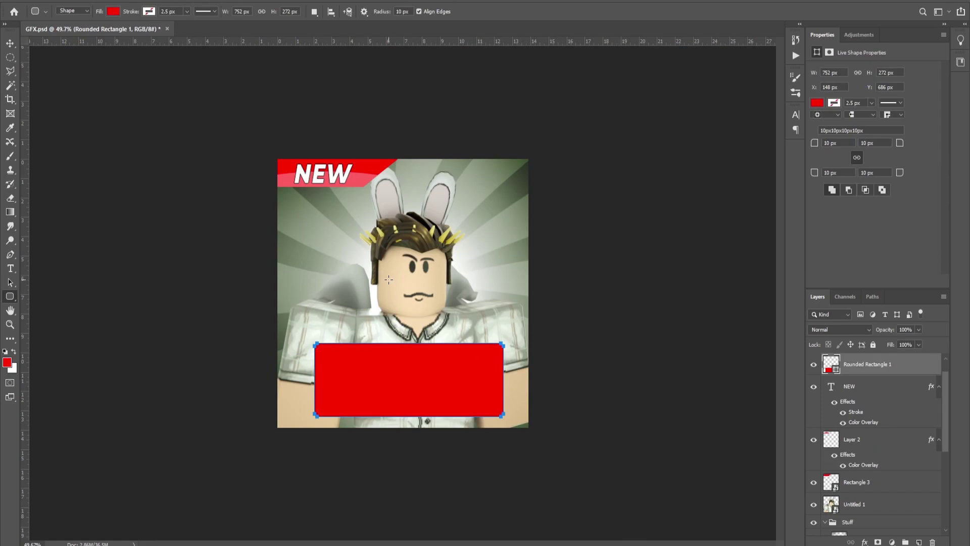
pyautogui.click(10, 43)
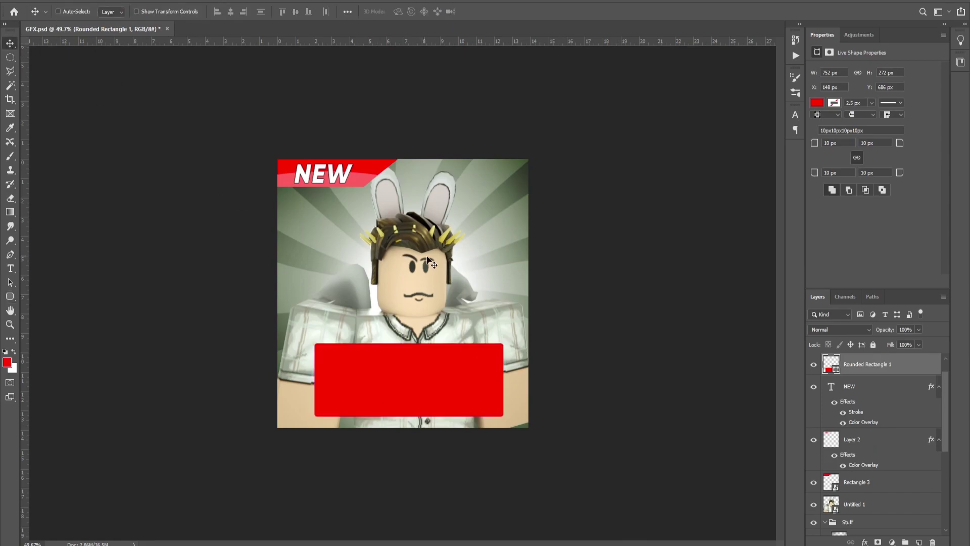
pyautogui.keyDown('alt'); pyautogui.scroll(-2, 429, 260); pyautogui.keyUp('alt')
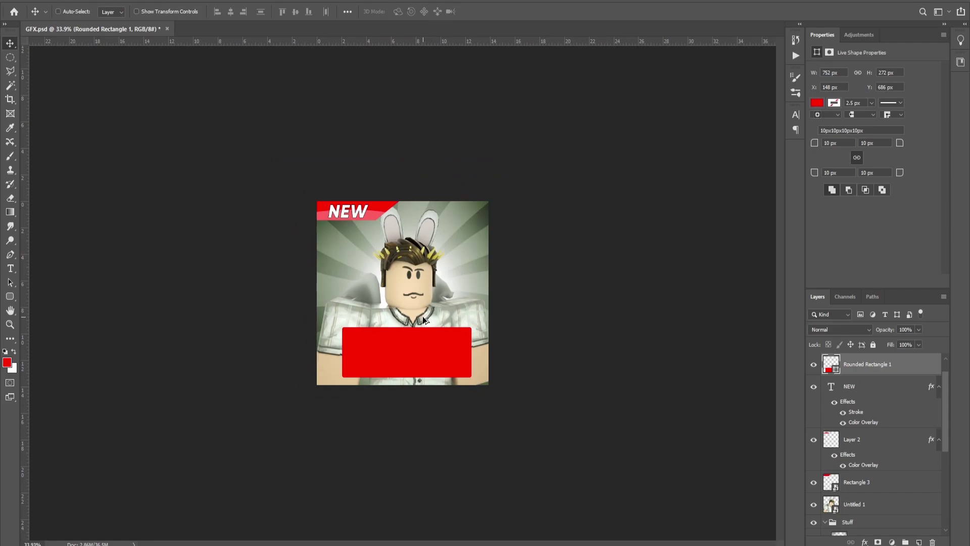
pyautogui.keyDown('alt'); pyautogui.scroll(3, 423, 319); pyautogui.keyUp('alt')
pyautogui.keyDown('alt'); pyautogui.scroll(-1, 424, 319); pyautogui.keyUp('alt')
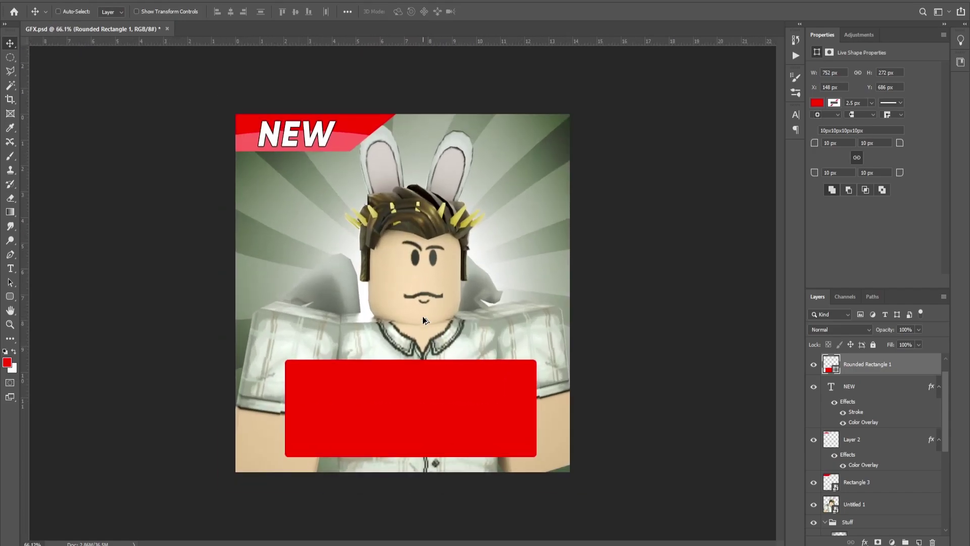